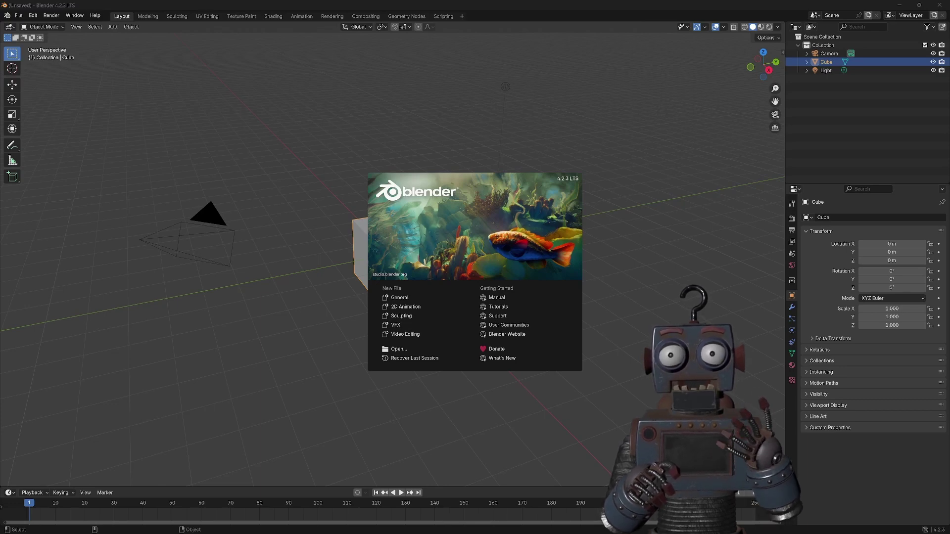
In the Modeling workspace, use face select mode and select only the cube's top face
click(405, 123)
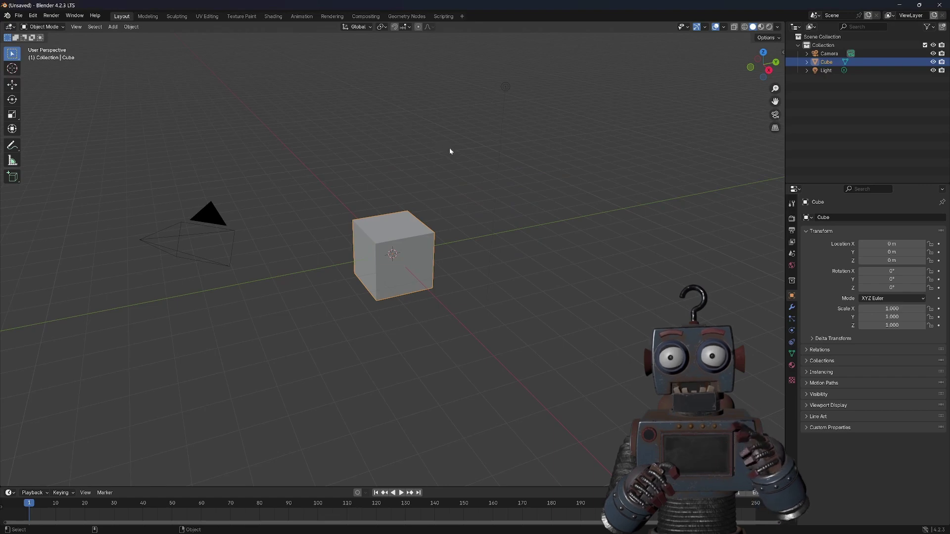
middle_drag(446, 179, 495, 157)
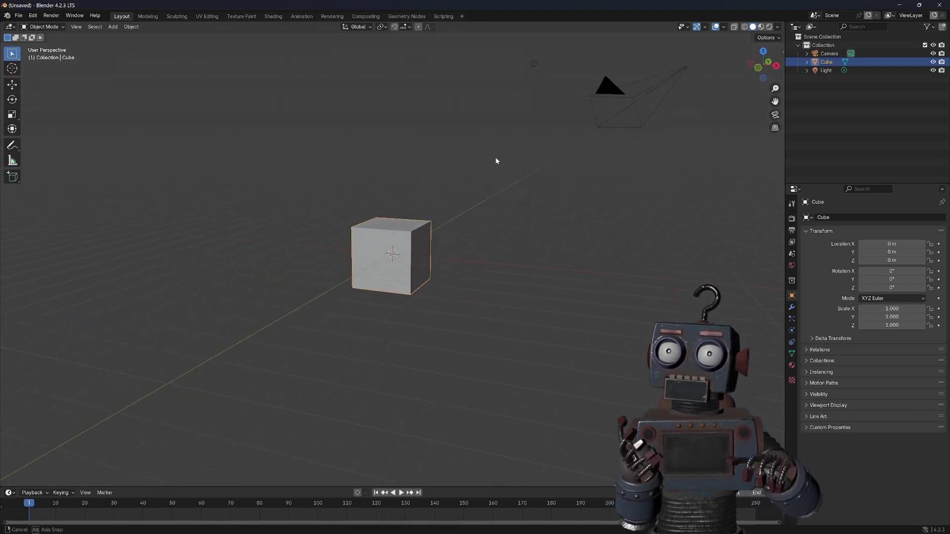
click(147, 17)
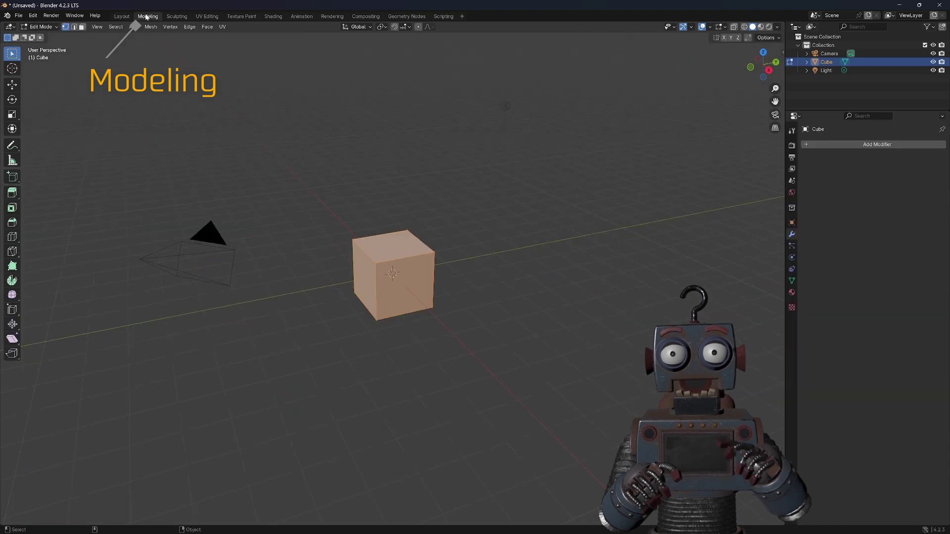
click(83, 29)
middle_drag(361, 155, 398, 146)
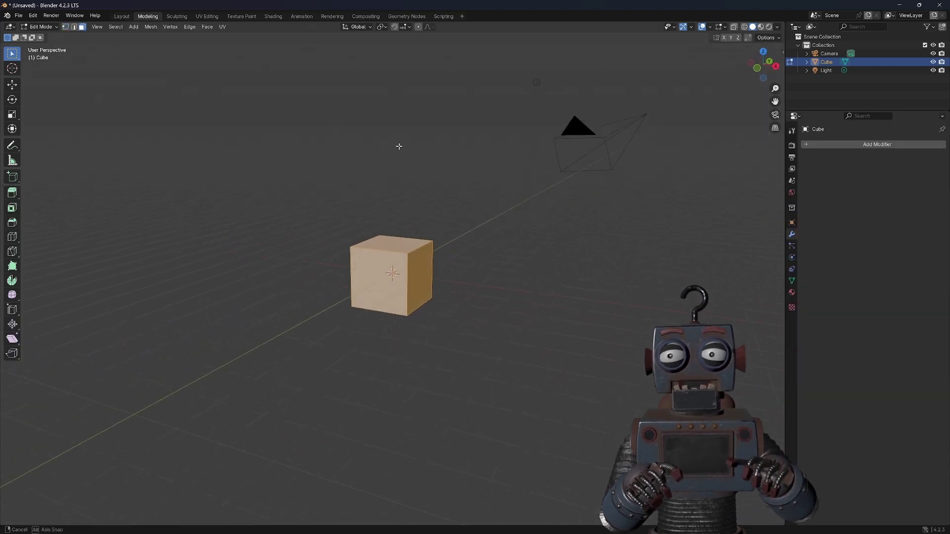
click(393, 242)
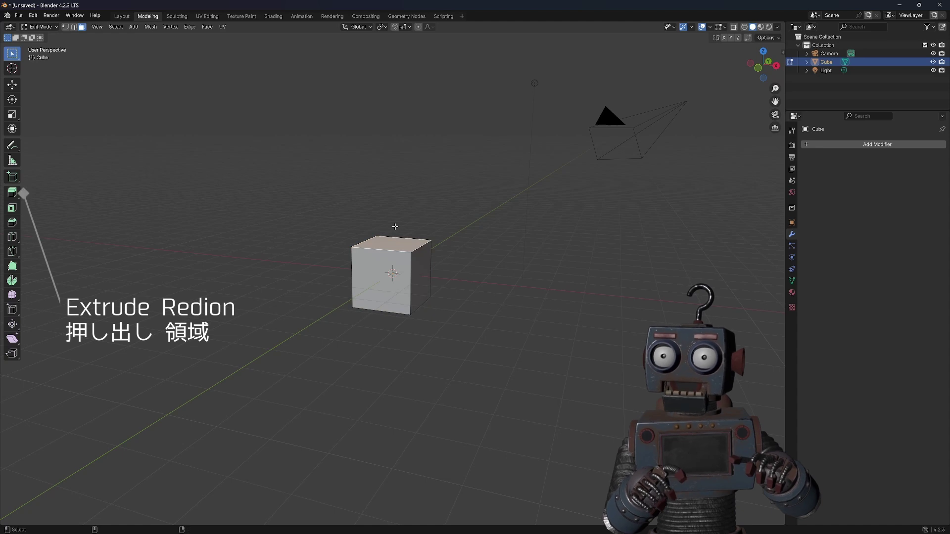
Extrude the top face up twice, flare it outward, then extrude a narrower head block
click(12, 193)
mouse_move(393, 210)
mouse_down()
mouse_move(392, 185)
mouse_move(393, 199)
mouse_up()
click(11, 115)
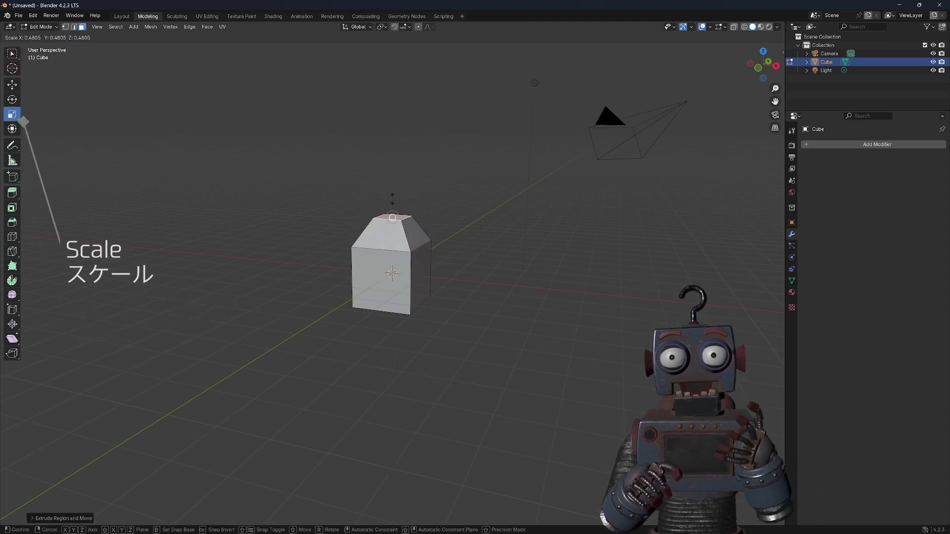
click(12, 193)
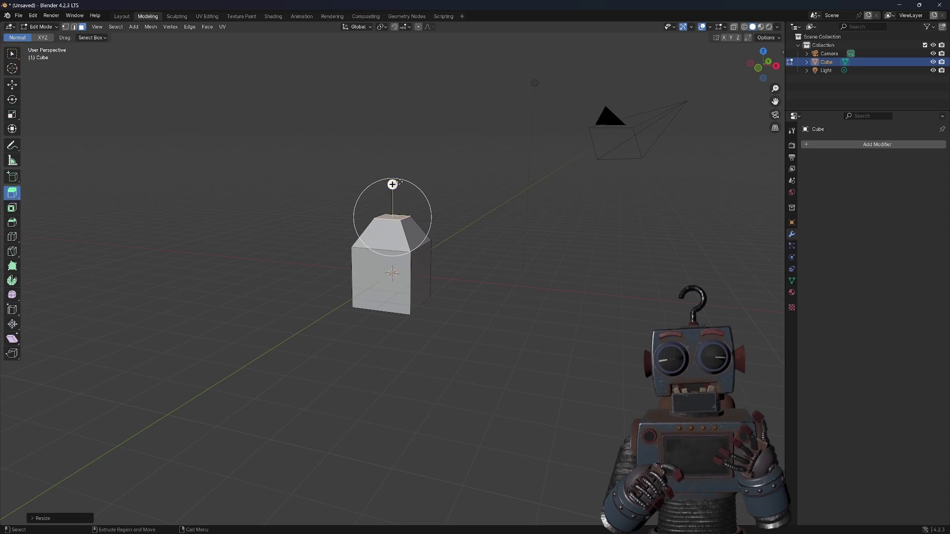
mouse_move(392, 185)
mouse_down()
mouse_move(393, 172)
mouse_move(414, 158)
mouse_move(403, 123)
mouse_move(413, 144)
mouse_up()
click(12, 114)
click(11, 192)
click(12, 115)
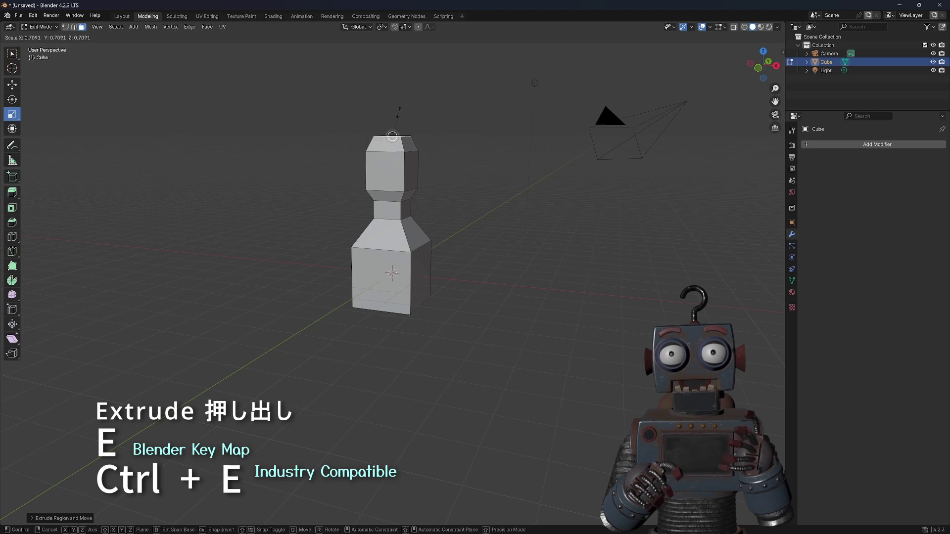
Extrude the head's front face outward and narrow it along the X axis
click(391, 148)
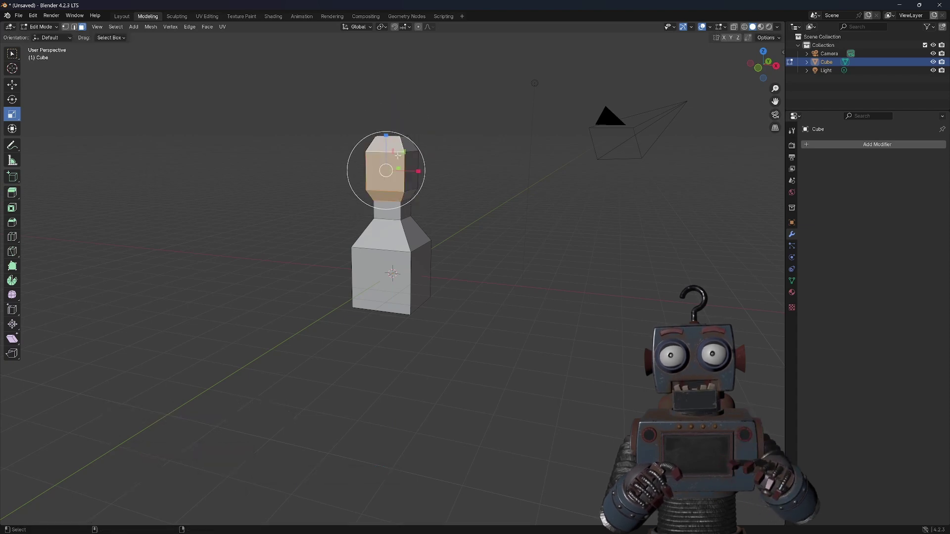
key(shift+space)
key(e)
middle_drag(387, 172, 381, 170)
drag(339, 171, 381, 170)
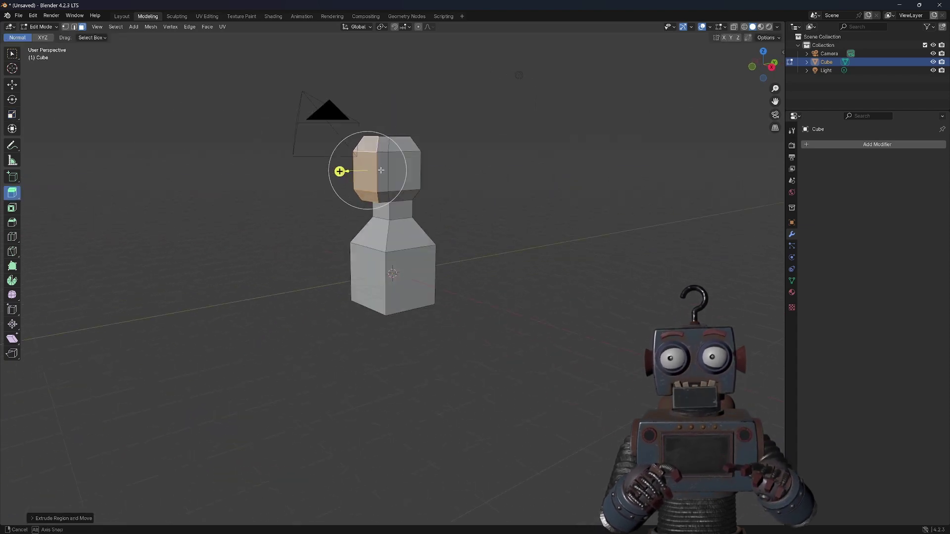
middle_drag(381, 170, 364, 165)
key(shift+space)
key(s)
drag(398, 171, 470, 172)
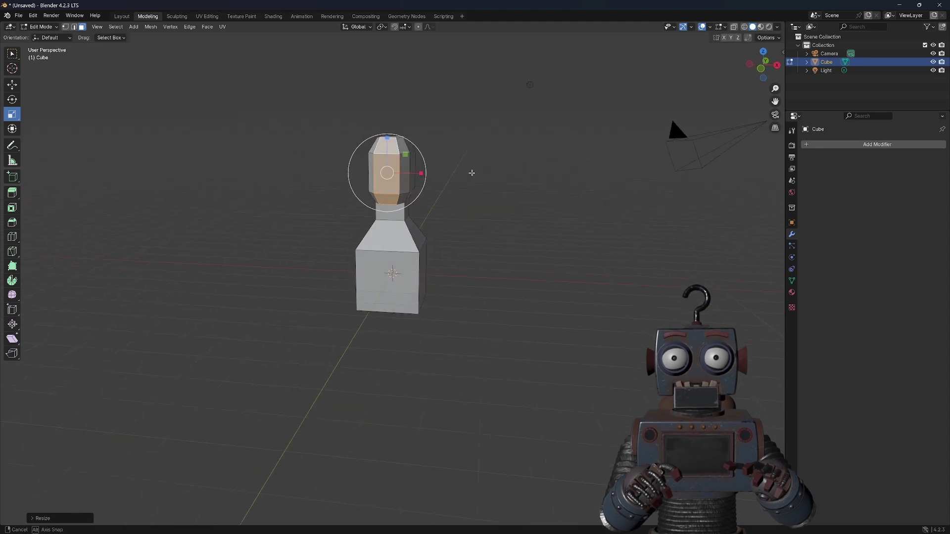
click(462, 174)
Shrink the body's bottom face, extrude it down twice and taper it to a point
mouse_move(462, 174)
middle_down()
mouse_move(447, 172)
mouse_move(470, 163)
mouse_move(467, 153)
mouse_move(405, 304)
mouse_move(465, 346)
middle_up()
click(405, 304)
drag(470, 346, 431, 337)
key(e)
click(430, 346)
key(e)
click(395, 426)
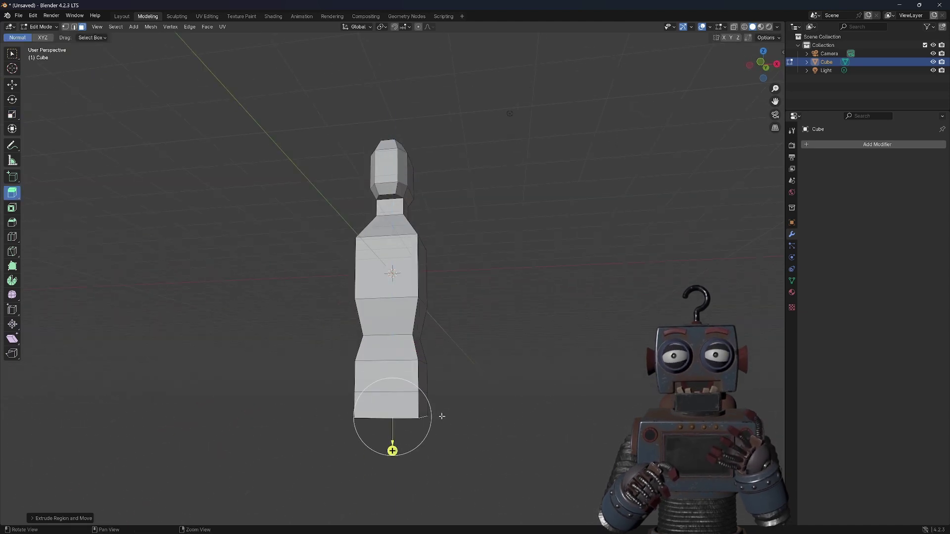
drag(393, 448, 418, 411)
mouse_move(418, 410)
middle_down()
mouse_move(485, 397)
mouse_move(230, 260)
middle_up()
Add a vertical loop cut down the body's middle, shown in X-Ray from the front
key(w)
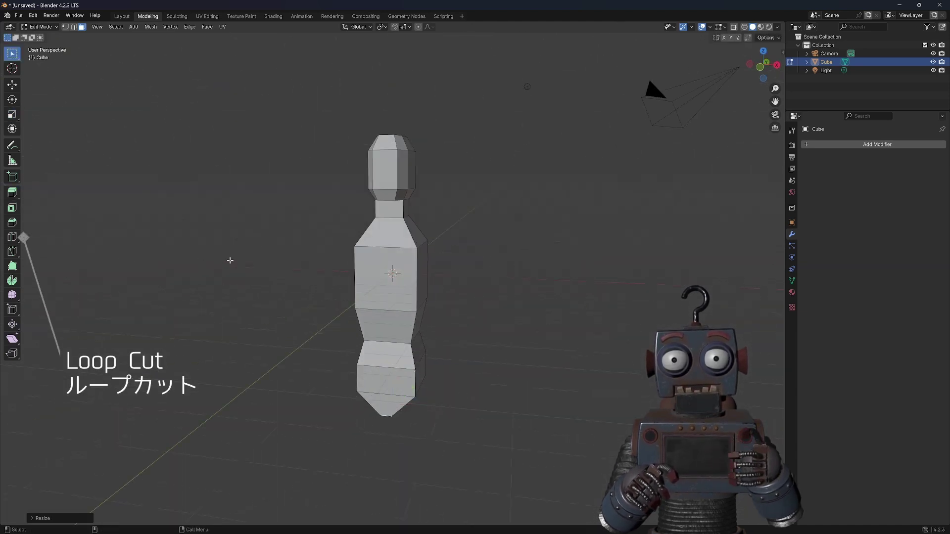
click(12, 237)
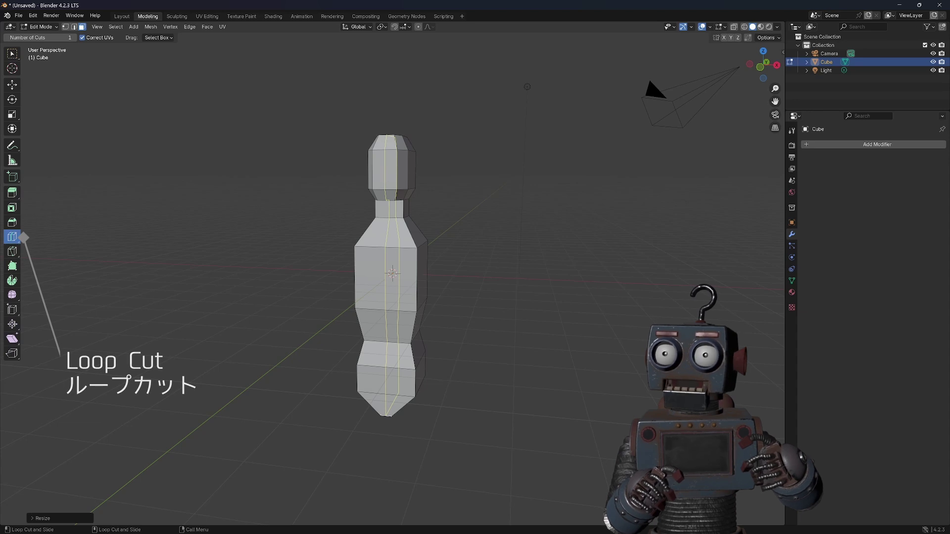
click(734, 26)
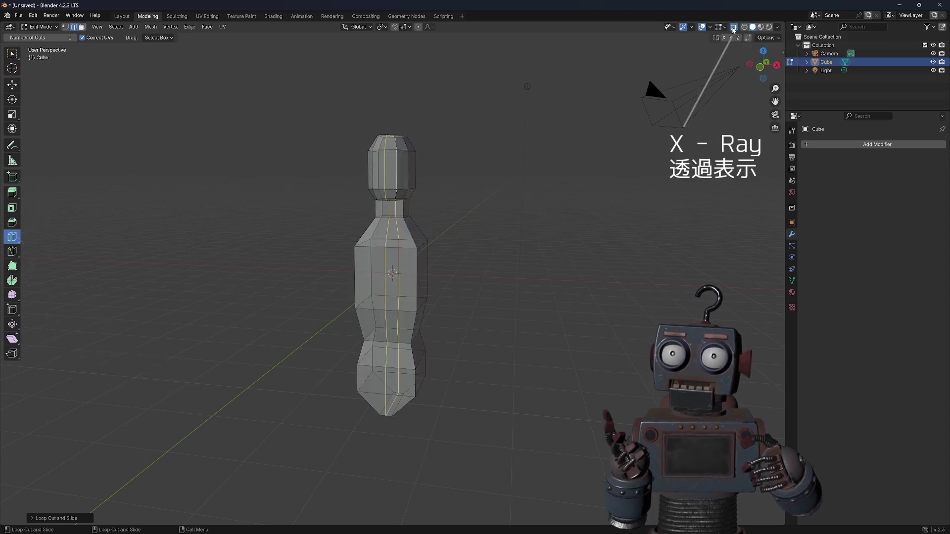
click(760, 67)
Box-select the faces of the body's left half and delete them
click(82, 27)
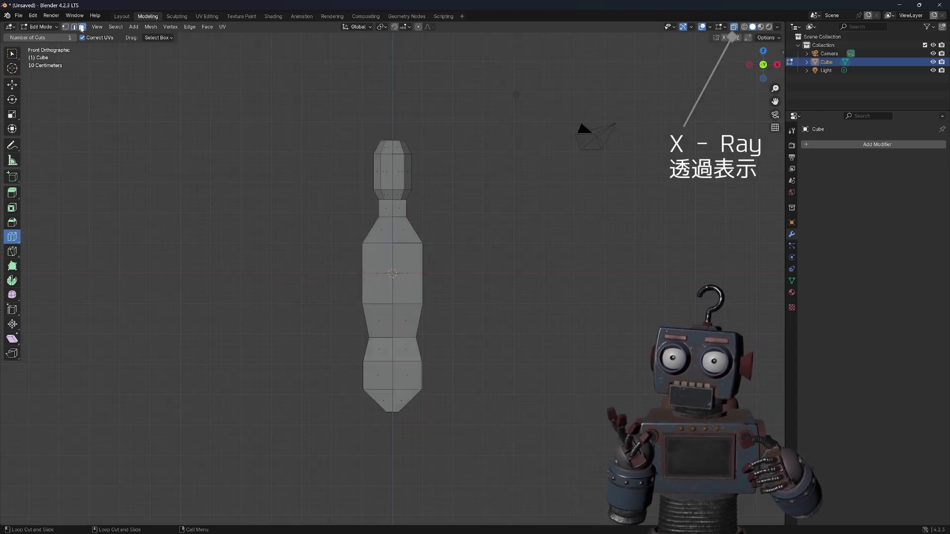
key(w)
drag(319, 105, 390, 439)
mouse_move(390, 439)
middle_down()
mouse_move(416, 401)
mouse_move(359, 352)
middle_up()
key(Delete)
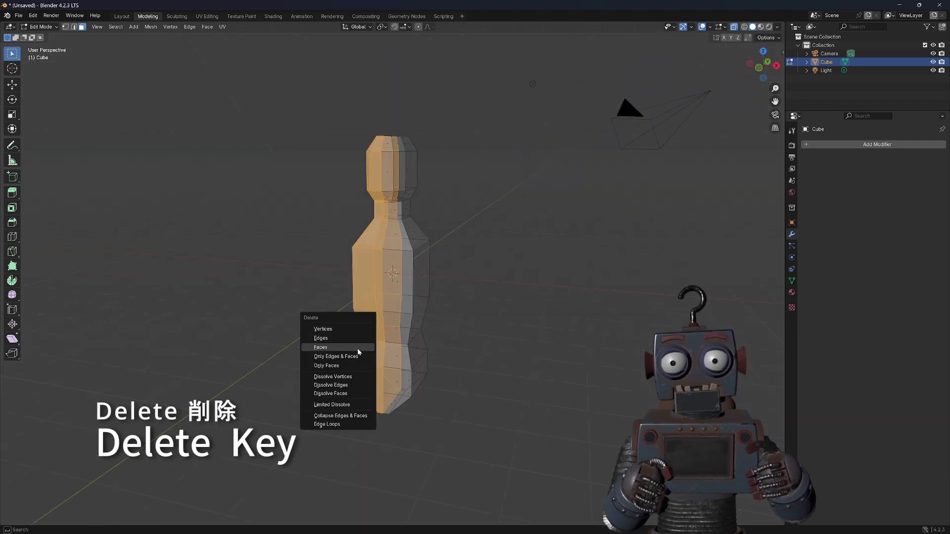
click(359, 350)
Add a Mirror modifier to rebuild the missing half, then turn X-Ray off
mouse_move(492, 278)
middle_down()
mouse_move(515, 257)
mouse_move(496, 272)
middle_up()
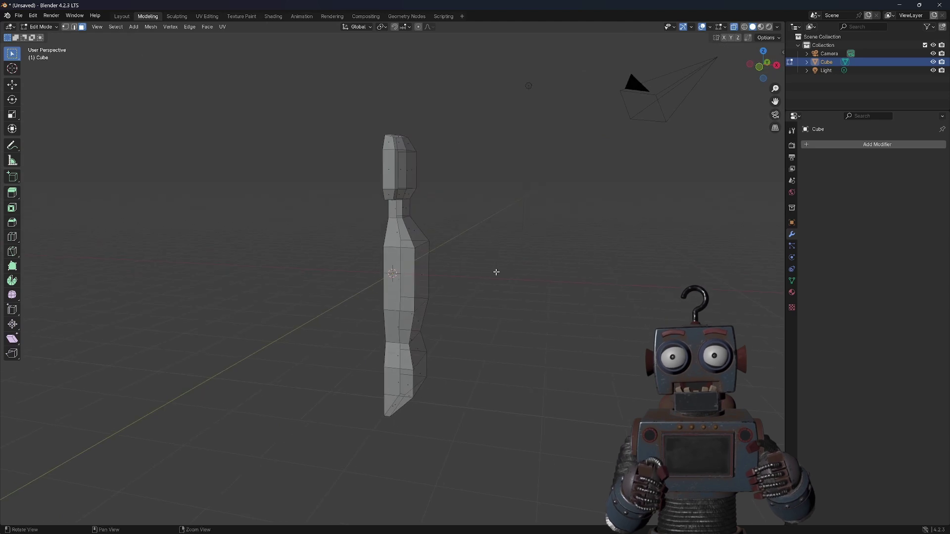
click(850, 143)
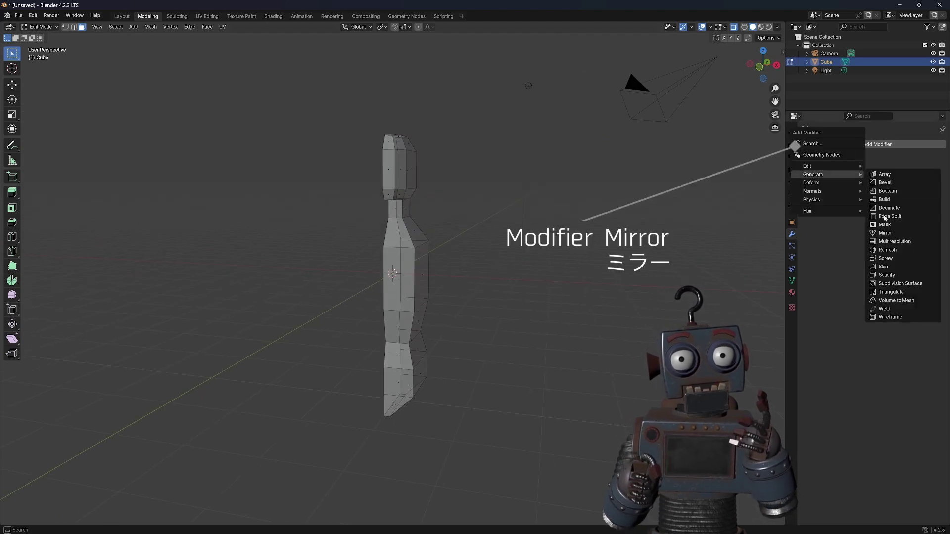
click(884, 233)
middle_drag(689, 212, 541, 213)
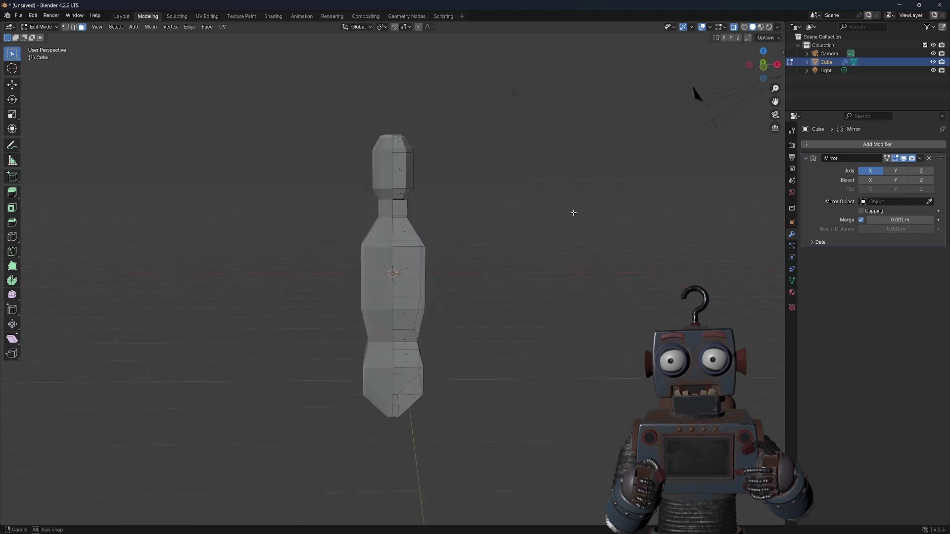
click(735, 28)
middle_drag(379, 235, 400, 287)
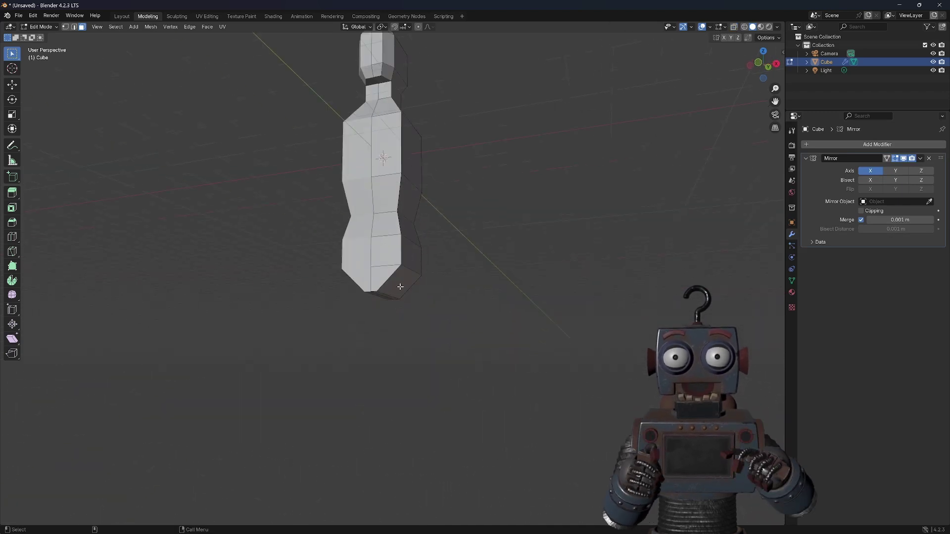
Extrude the bottom face downward and rotate it outward to start the leg
key(e)
click(407, 296)
key(r)
key(KP_1)
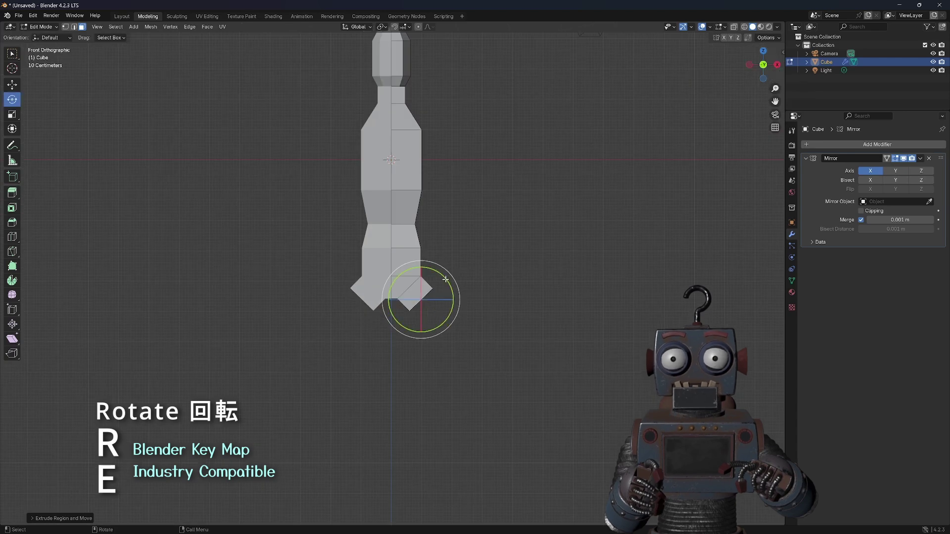
click(451, 304)
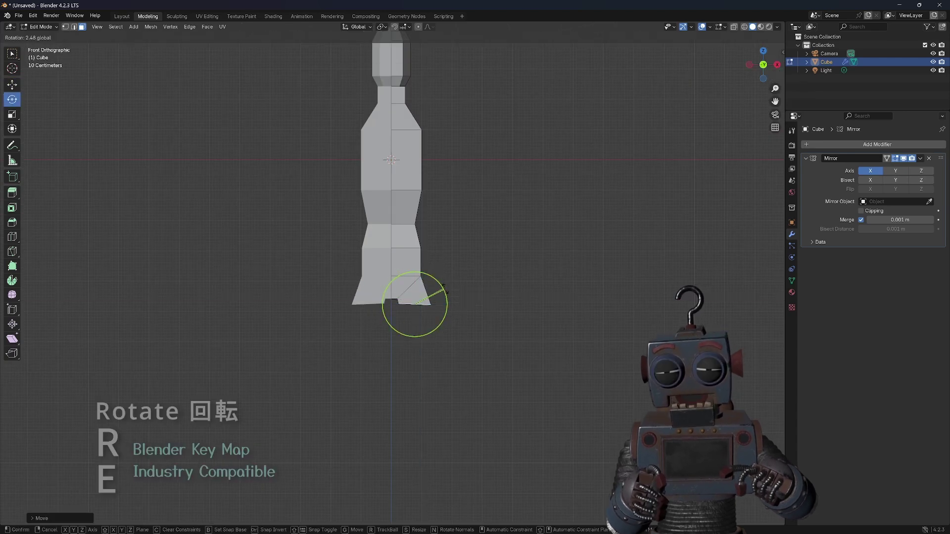
middle_drag(495, 349, 436, 341)
Extrude the leg face downward twice, resizing its bottom after each extrusion
key(e)
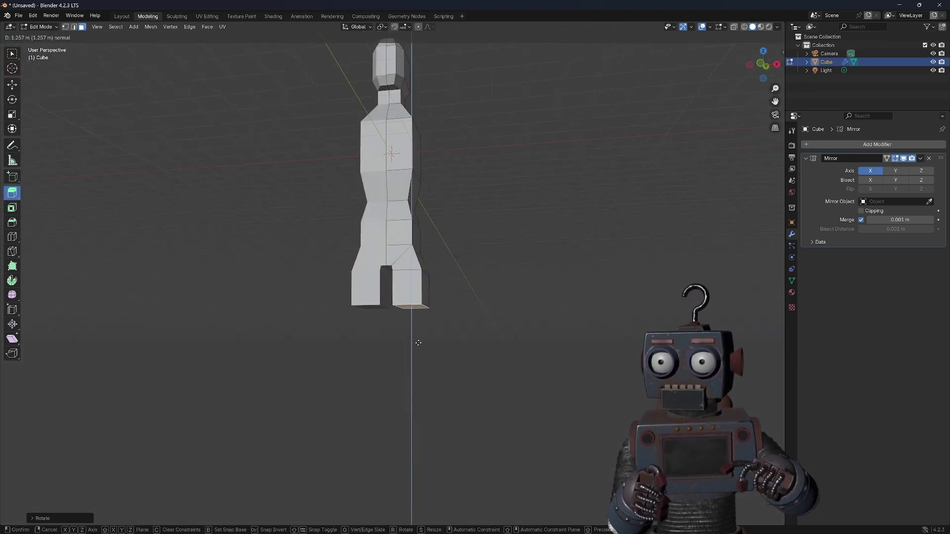
click(418, 342)
drag(435, 322, 453, 327)
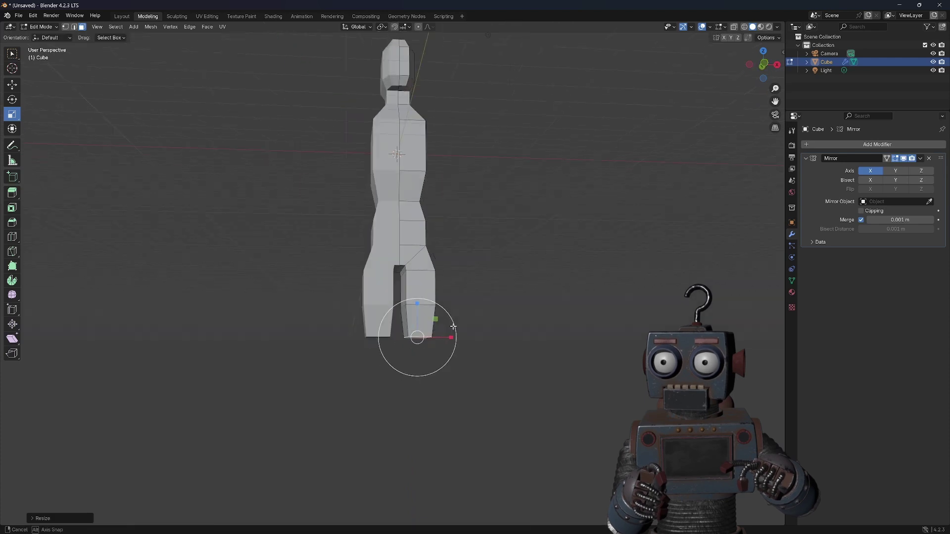
middle_drag(453, 326, 445, 324)
key(e)
click(443, 322)
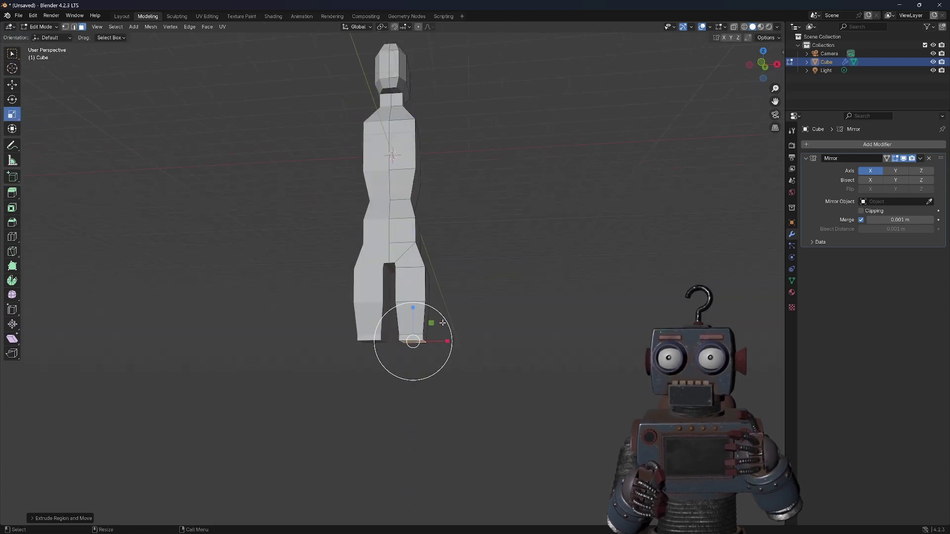
drag(442, 322, 466, 329)
Lengthen the leg with a small extrusion followed by a long downward one
key(e)
click(441, 332)
key(e)
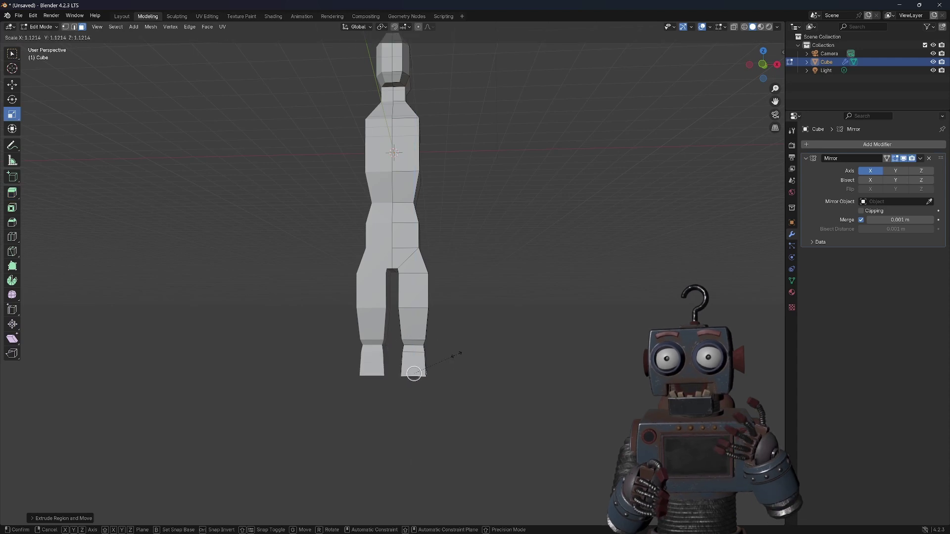
click(436, 396)
mouse_move(436, 396)
middle_down()
mouse_move(445, 414)
mouse_move(414, 436)
middle_up()
Extrude and scale the foot, then extrude a smaller toe block forward
key(e)
scroll(423, 395, up, 2)
click(445, 376)
key(s)
click(421, 386)
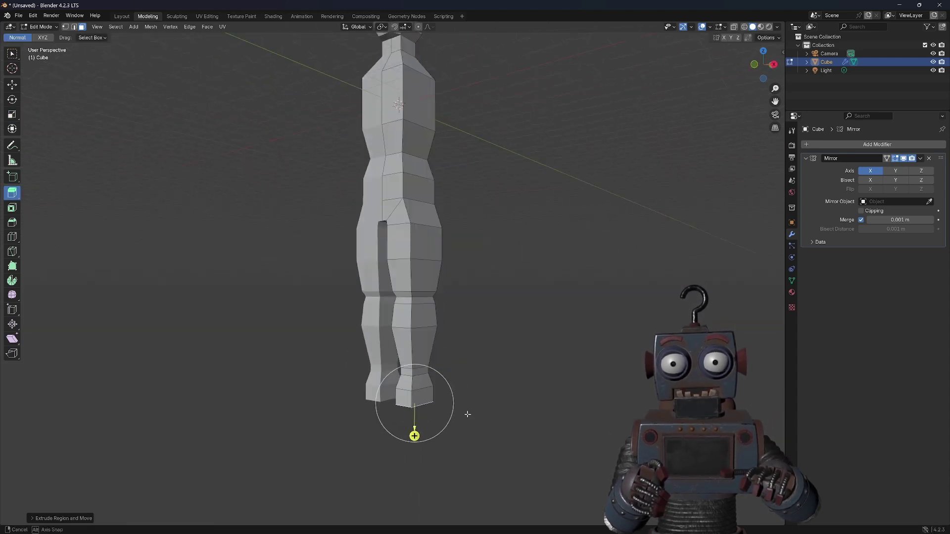
key(e)
click(391, 396)
key(s)
click(351, 405)
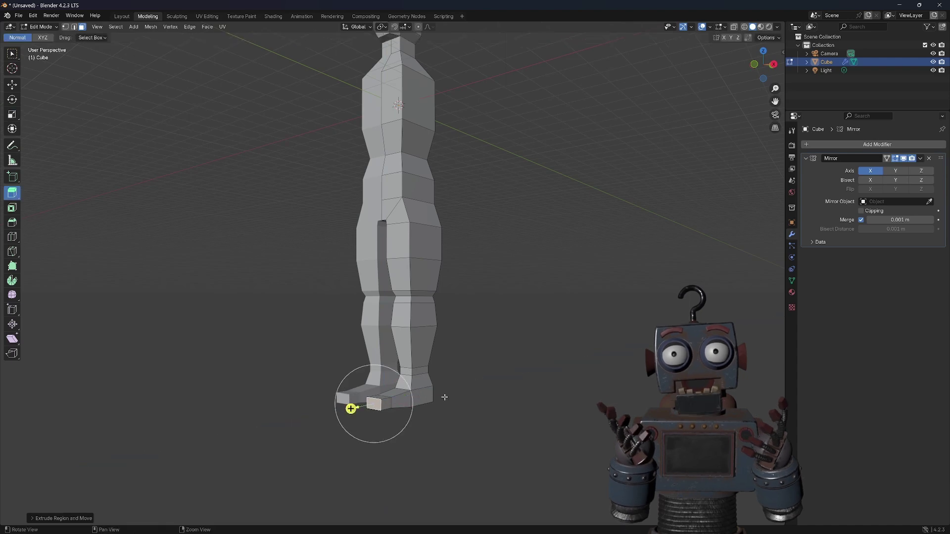
middle_drag(351, 405, 492, 385)
From the right side view, move the toe block into place and turn off X-Ray
click(777, 65)
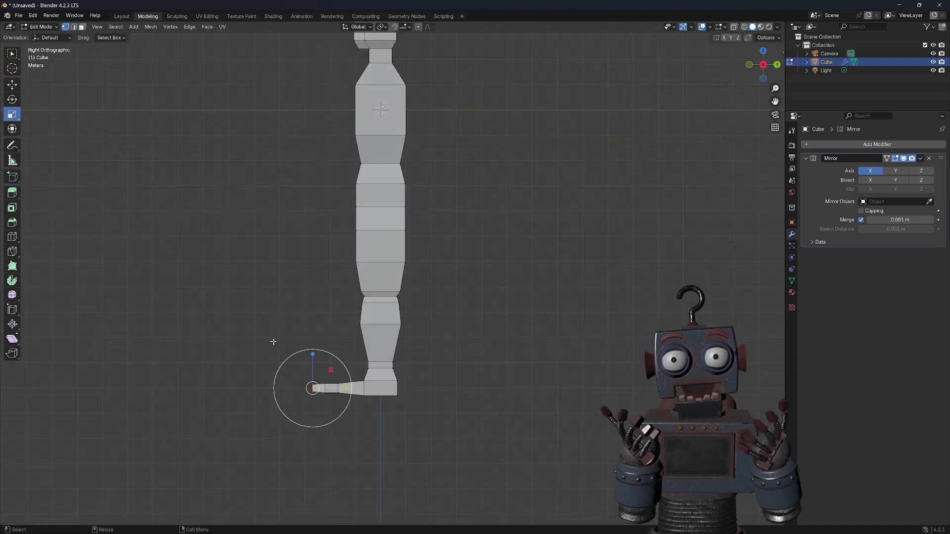
scroll(272, 342, up, 3)
key(g)
click(240, 335)
click(526, 384)
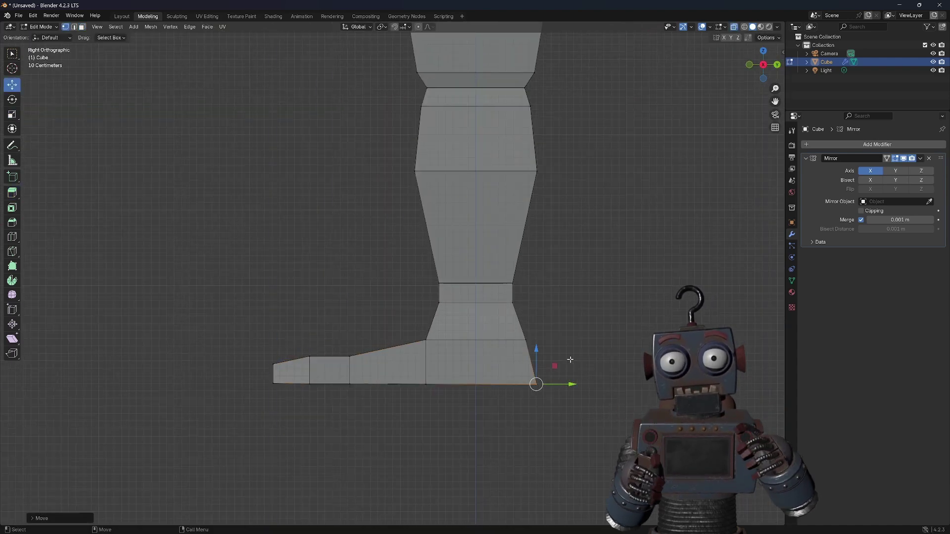
mouse_move(525, 384)
middle_down()
mouse_move(471, 294)
mouse_move(506, 252)
middle_up()
key(alt+z)
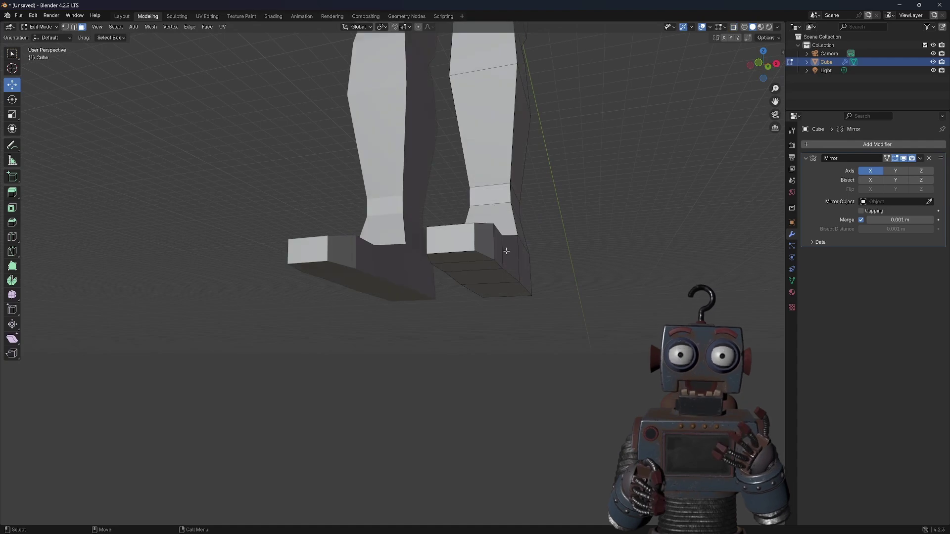
Extrude the strip of faces on the foot's front forward into a toe
ctrl+click(503, 290)
key(shift+space)
key(e)
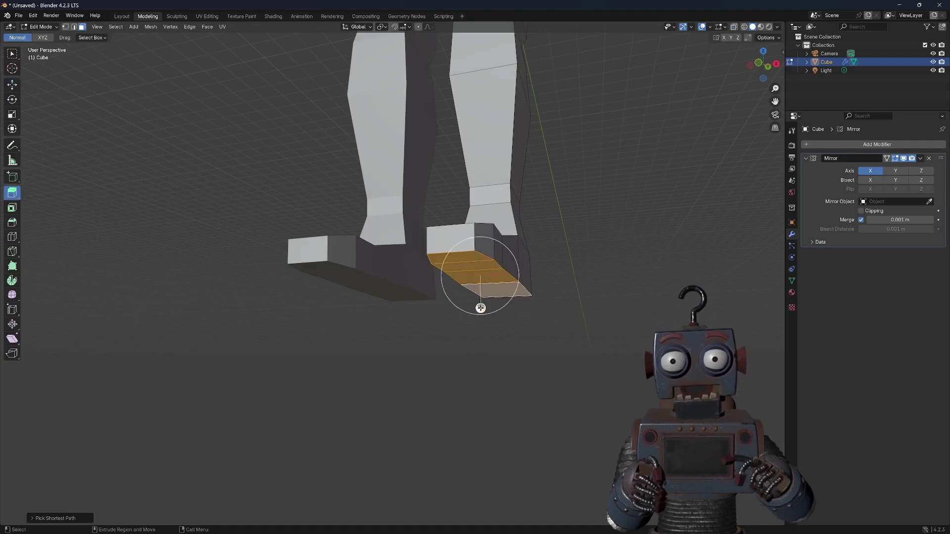
drag(479, 302, 481, 312)
mouse_move(481, 312)
middle_down()
mouse_move(615, 250)
mouse_move(250, 55)
middle_up()
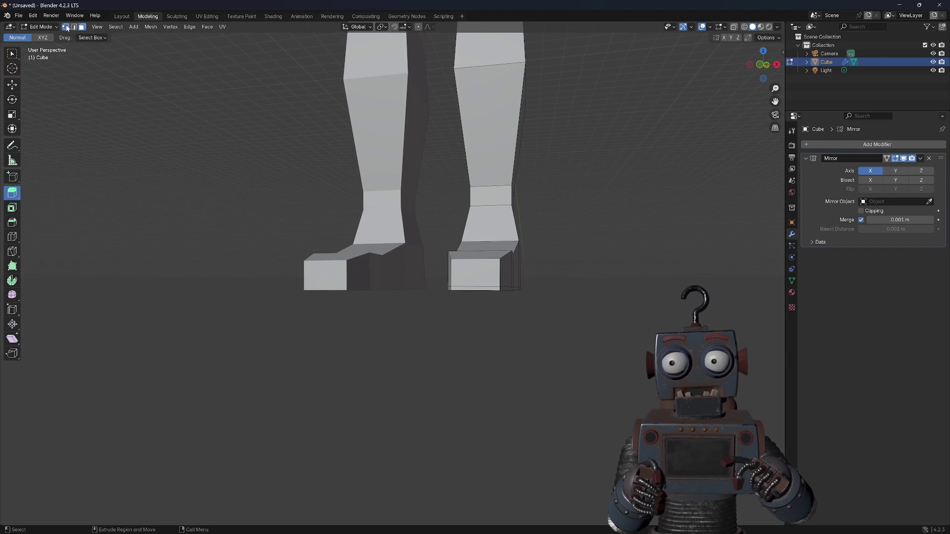
From the front view, narrow the toe's bottom edge and check the whole figure
click(761, 68)
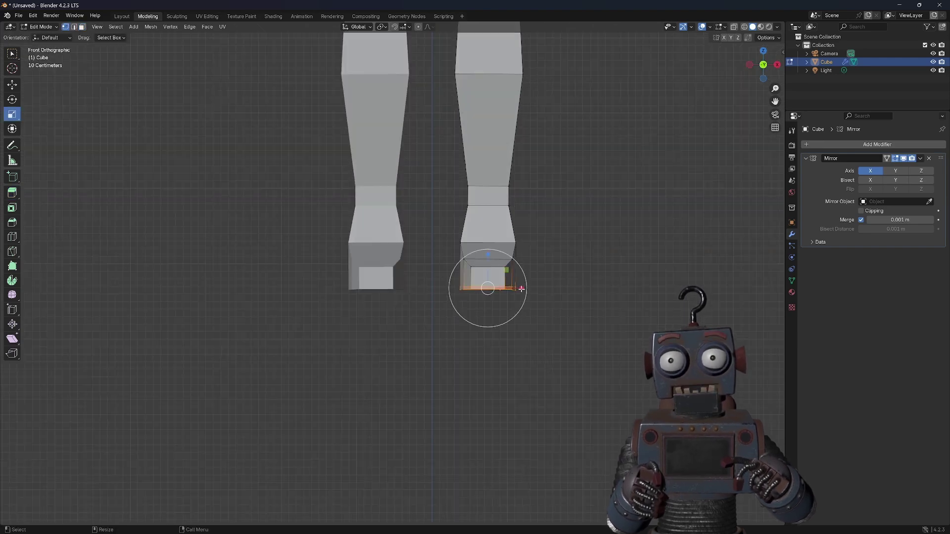
drag(522, 288, 544, 280)
middle_drag(543, 280, 583, 268)
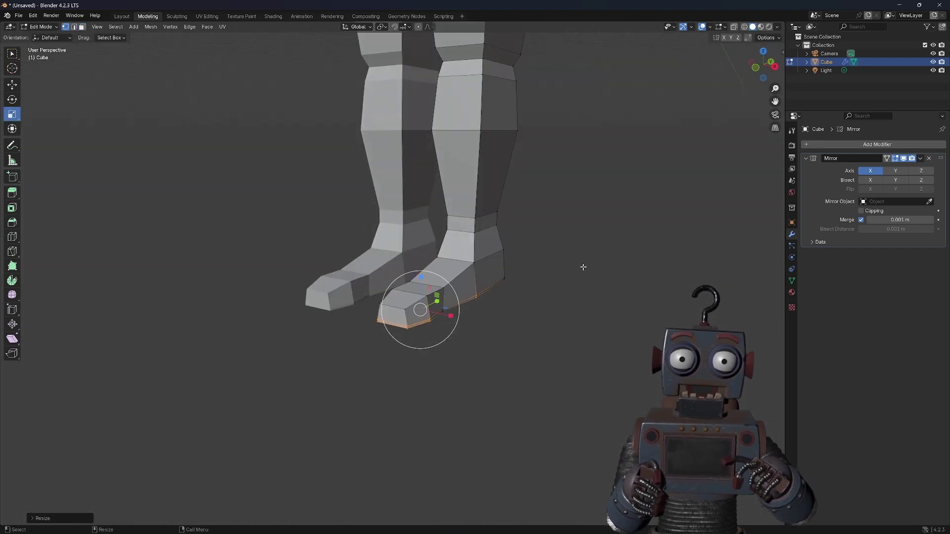
scroll(584, 267, down, 3)
scroll(543, 263, down, 2)
mouse_move(558, 174)
shift+middle_down()
mouse_move(516, 205)
mouse_move(546, 246)
mouse_move(484, 240)
shift+middle_up()
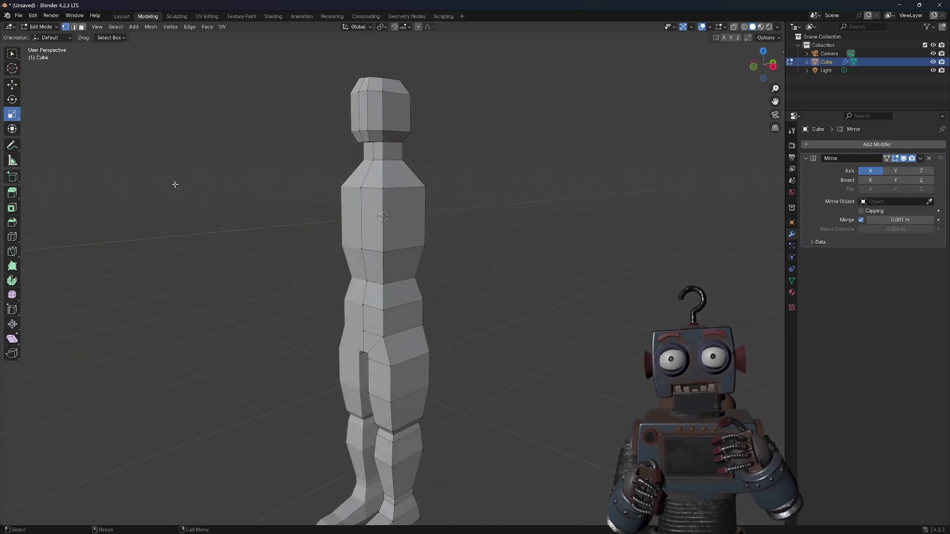
Select a face on the side of the shoulder and extrude it outward
key(3)
click(404, 211)
key(e)
click(448, 179)
key(shift+space)
key(g)
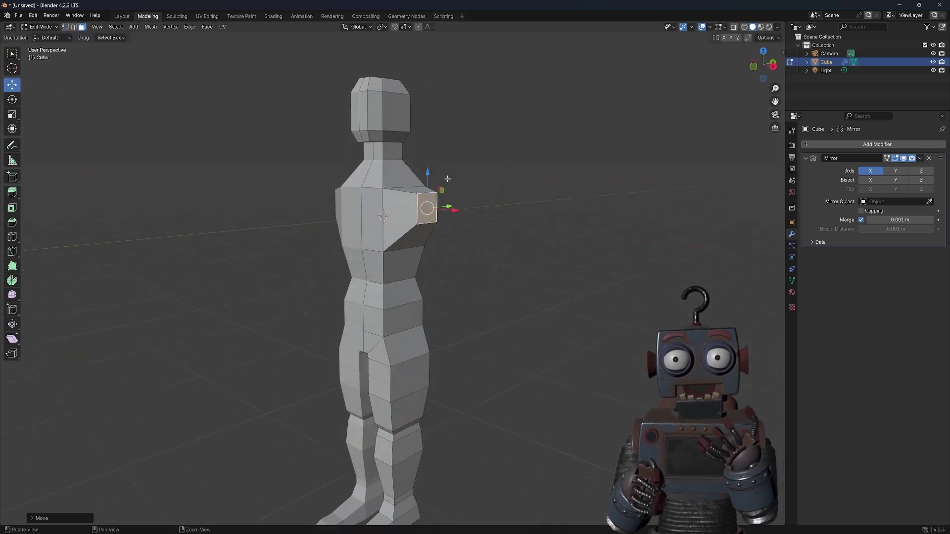
key(shift+space)
key(e)
mouse_move(447, 178)
middle_down()
mouse_move(495, 198)
mouse_move(477, 210)
middle_up()
Extend the arm out and down the body's side, tapering its end toward the hand
drag(477, 210, 471, 266)
middle_drag(471, 242, 478, 258)
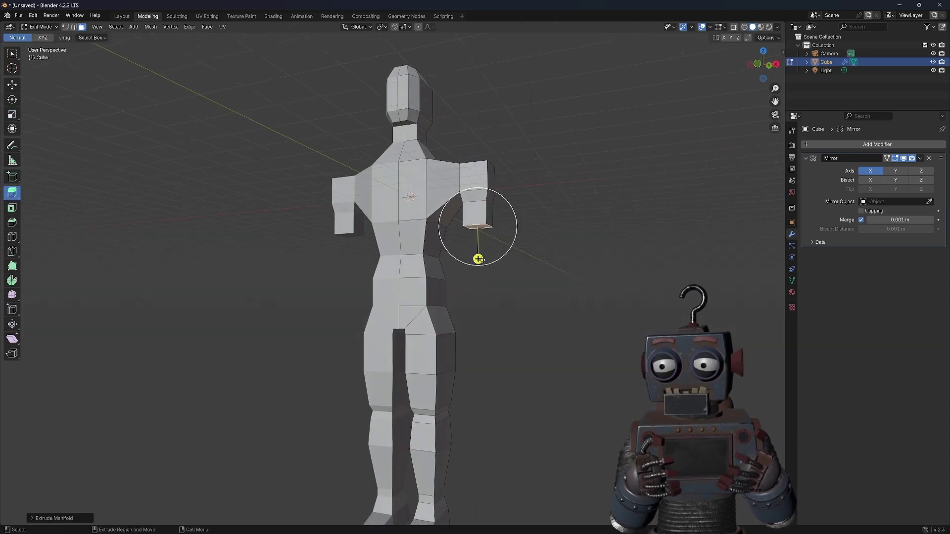
drag(478, 258, 479, 329)
key(shift+space)
key(s)
key(e)
click(480, 322)
mouse_move(479, 328)
middle_down()
mouse_move(528, 287)
mouse_move(495, 282)
mouse_move(511, 279)
mouse_move(489, 312)
middle_up()
Extrude the hand region down into a block and resize it
key(shift+space)
key(e)
drag(340, 331, 309, 336)
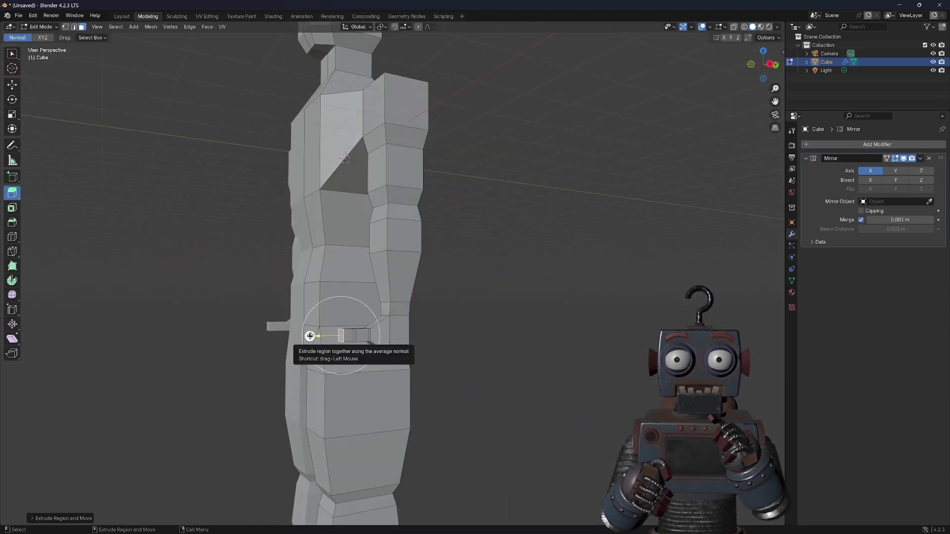
key(shift+space)
key(s)
mouse_move(309, 336)
middle_down()
mouse_move(462, 335)
mouse_move(426, 293)
mouse_move(403, 234)
mouse_move(369, 239)
mouse_move(484, 285)
mouse_move(49, 253)
middle_up()
scroll(468, 348, down, 2)
Add an edge loop around the hand, viewed from the side
key(shift+space)
key(c)
click(369, 239)
scroll(49, 253, up, 4)
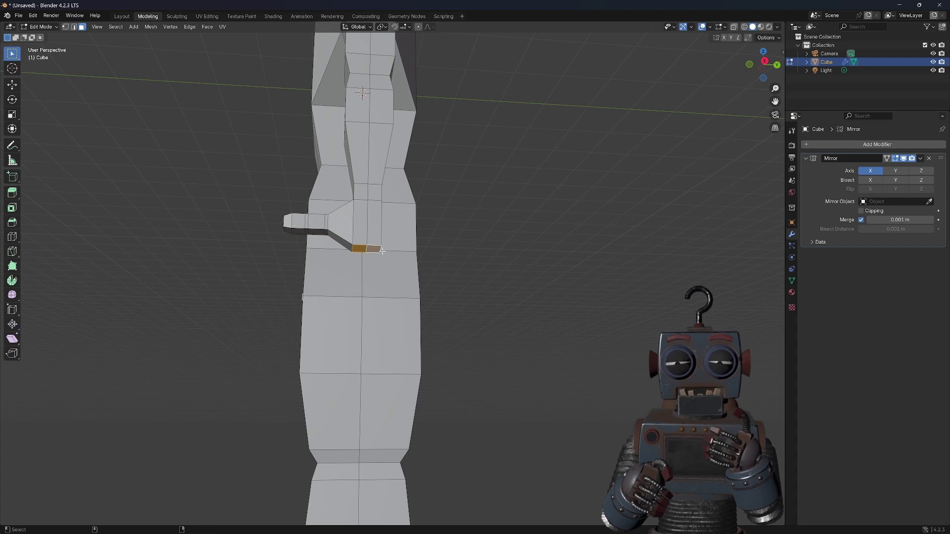
Extrude the hand's bottom face slightly downward
key(shift+space)
key(e)
drag(373, 275, 380, 283)
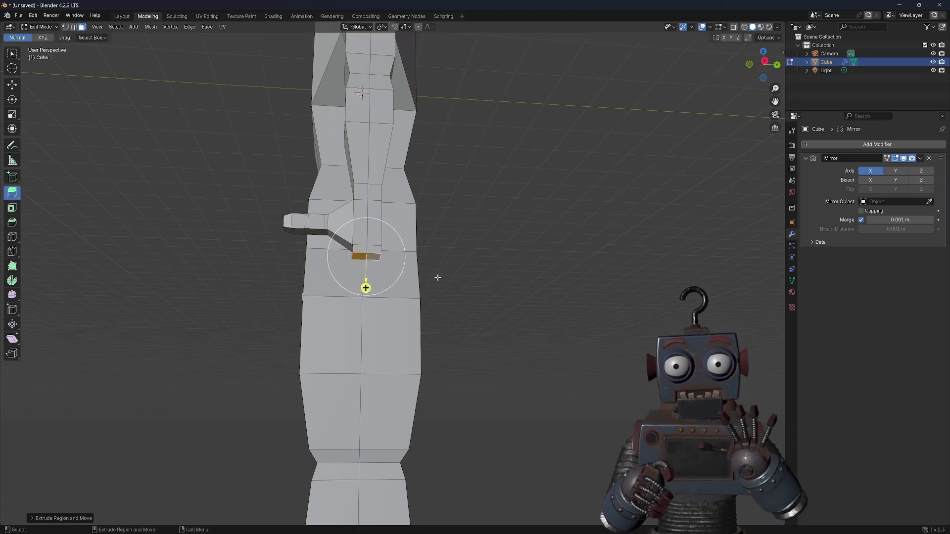
scroll(438, 277, up, 3)
Knife-cut across the hand's bottom face to split it for fingers
click(463, 262)
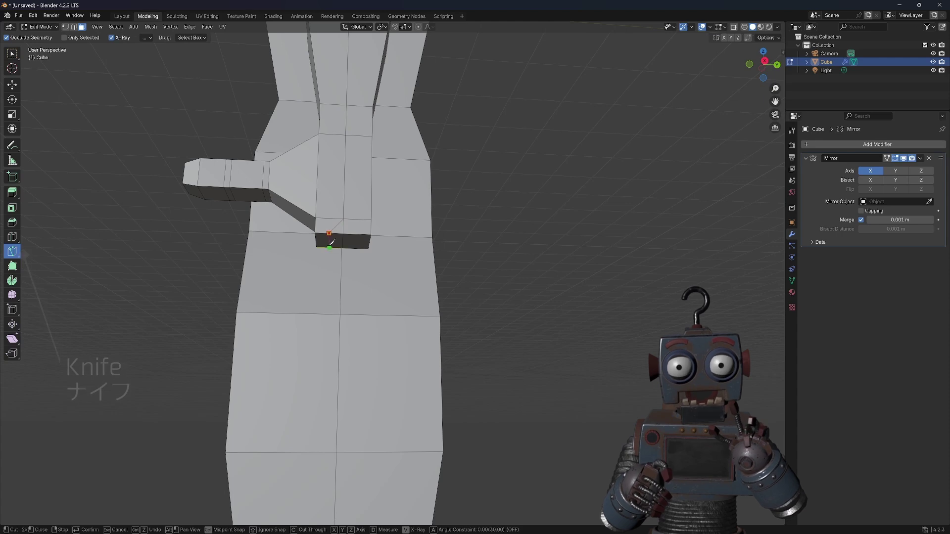
mouse_move(330, 242)
middle_down()
mouse_move(689, 317)
mouse_move(472, 199)
mouse_move(279, 264)
mouse_move(439, 232)
middle_up()
key(Return)
key(Return)
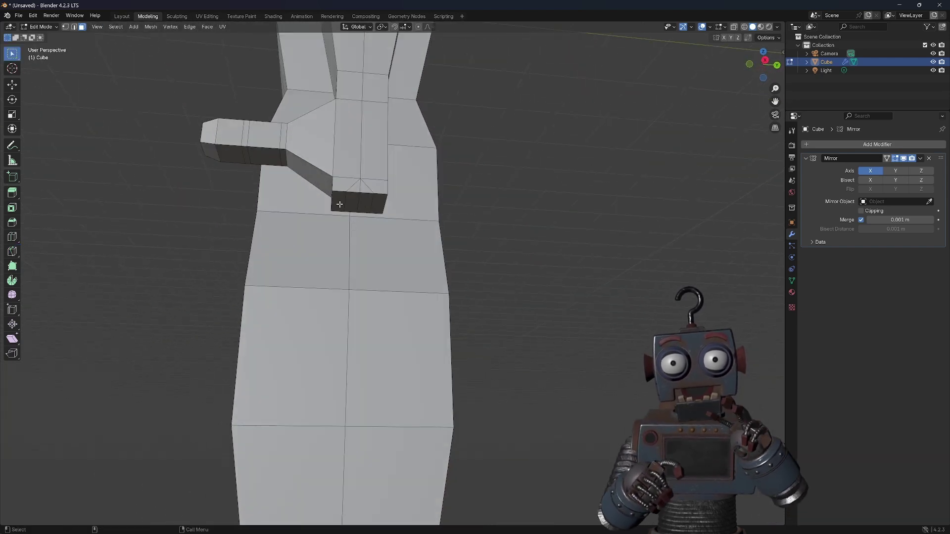
Select the two finger faces at the hand end, shrink them, and extrude them downward
click(339, 204)
middle_drag(339, 203, 341, 285)
key(shift+space)
key(s)
drag(339, 327, 339, 322)
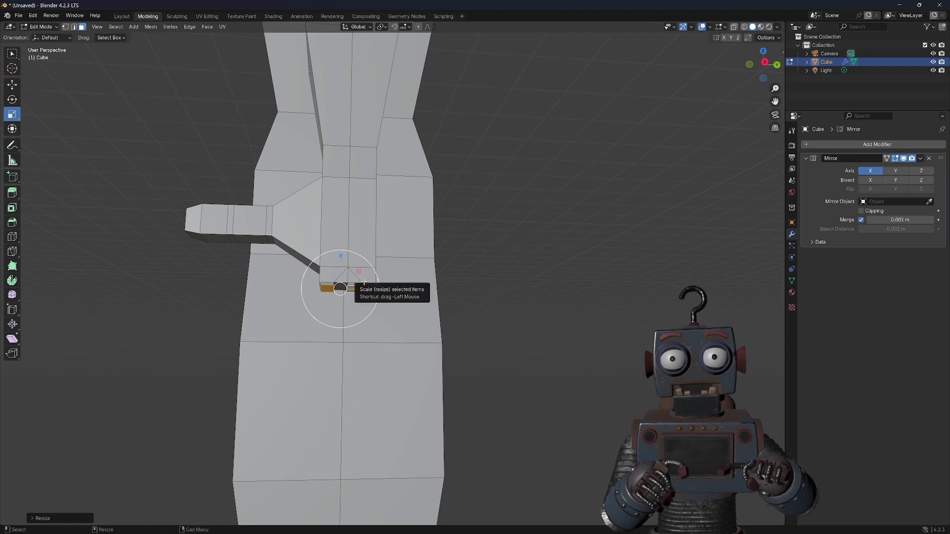
key(e)
click(363, 297)
key(s)
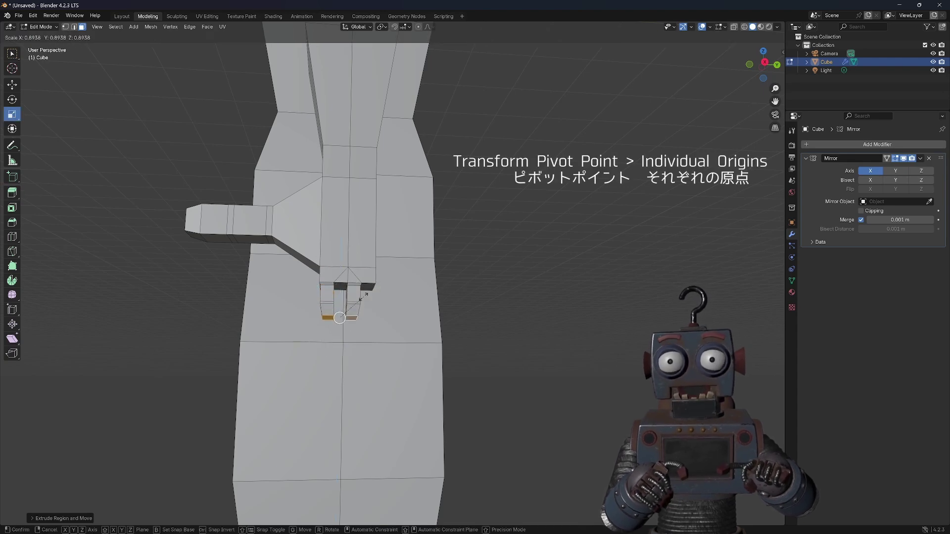
click(364, 297)
Set pivot to Individual Origins, then extrude the fingers further and taper their tips
click(382, 27)
click(401, 59)
key(shift+space)
key(e)
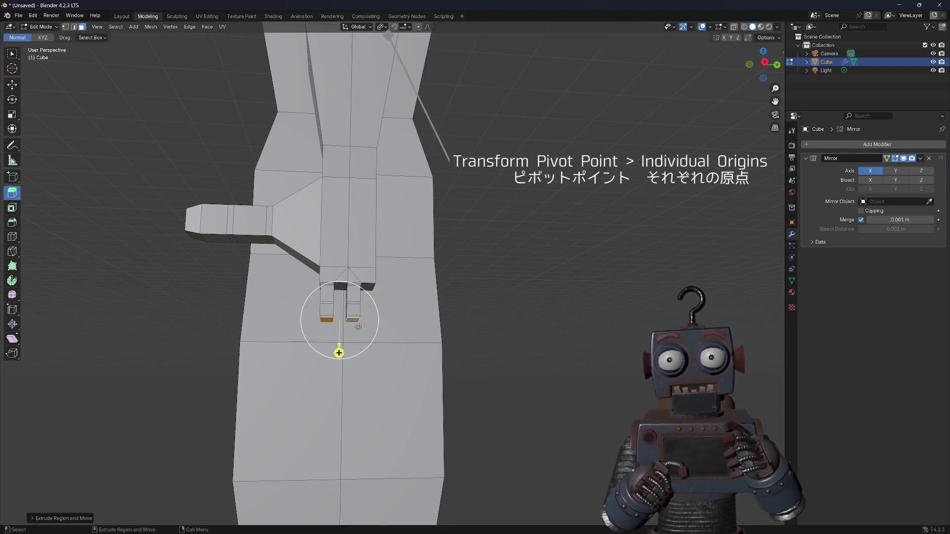
key(e)
click(358, 330)
key(shift+space)
key(s)
drag(360, 328, 360, 322)
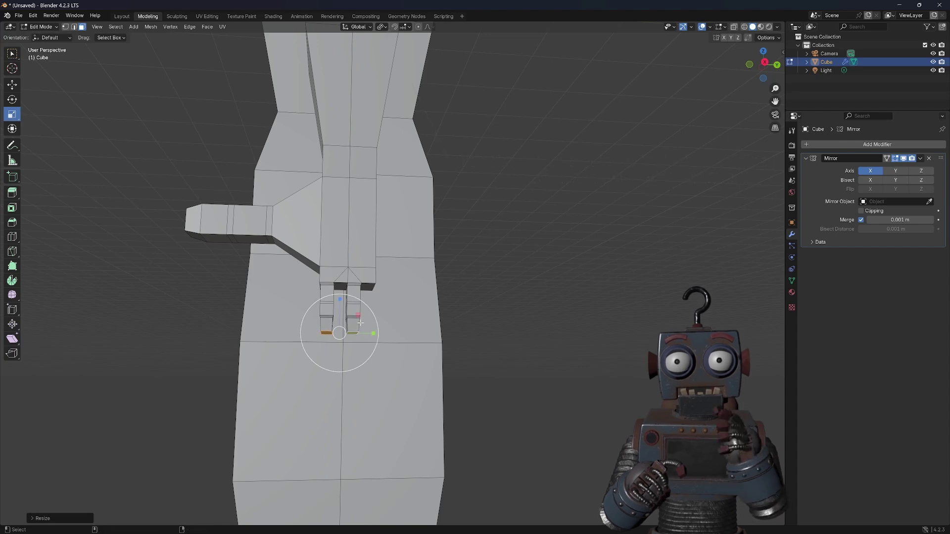
Lengthen the fingers with another extruded, tapered segment
scroll(322, 277, up, 3)
scroll(232, 282, up, 2)
key(shift+space)
key(e)
drag(231, 282, 229, 317)
key(shift+space)
key(s)
Add a final tapered finger segment and view the body from the side
key(shift+space)
key(e)
key(shift+space)
key(s)
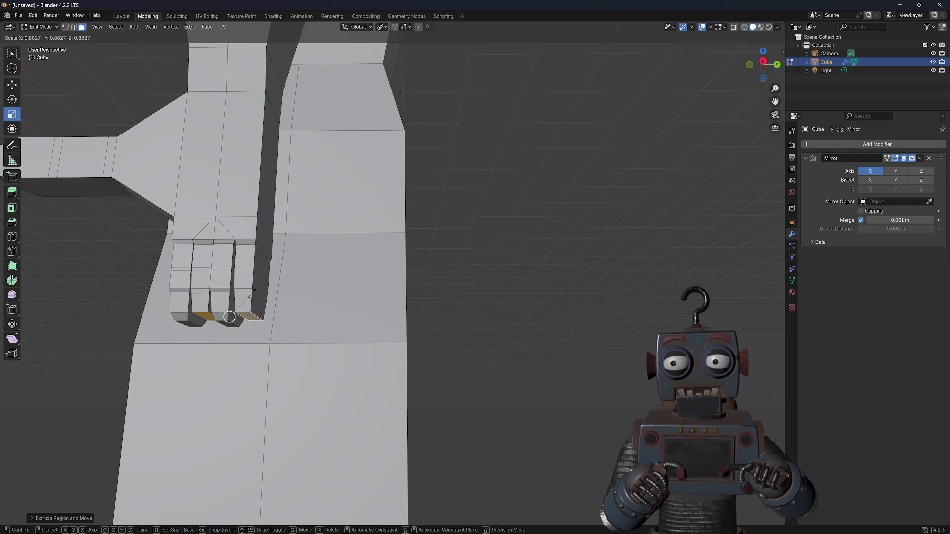
click(225, 350)
key(KP_3)
Turn on X-ray and box-select the thumb faces
scroll(473, 265, down, 2)
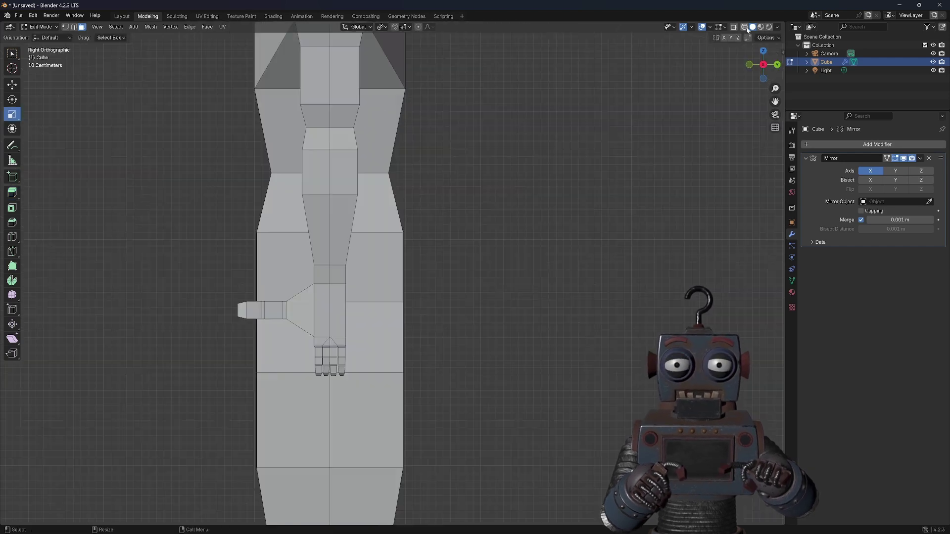
click(734, 27)
scroll(223, 322, up, 3)
mouse_move(119, 317)
mouse_down()
mouse_move(233, 383)
mouse_move(208, 316)
mouse_move(232, 351)
mouse_up()
Rotate the thumb about 45 degrees outward and slide it into position
key(shift+space)
key(r)
key(shift+space)
key(g)
key(ctrl+z)
key(shift+space)
key(r)
key(shift+space)
key(g)
Select the whole left finger, tilt it outward and shift its position
key(g)
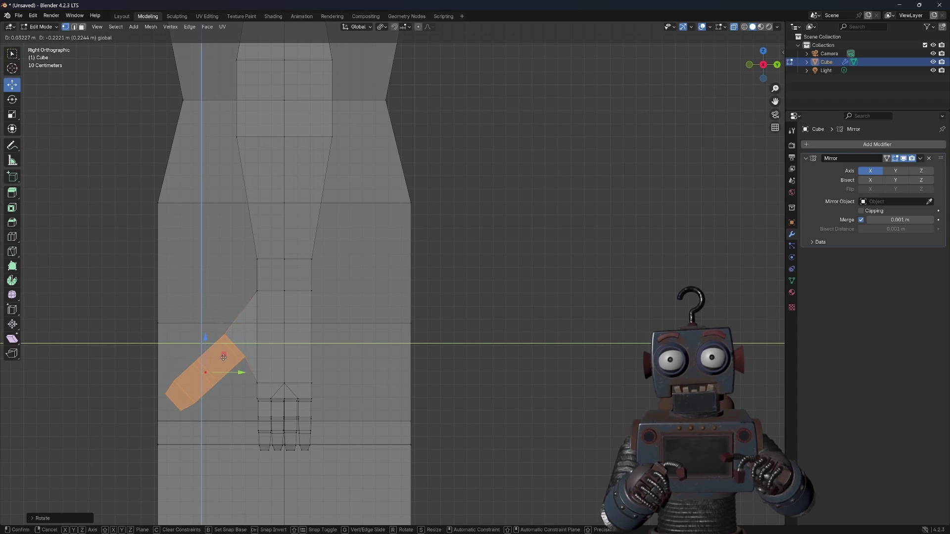
click(224, 358)
click(447, 413)
scroll(258, 323, up, 3)
key(shift+space)
key(s)
drag(213, 254, 247, 480)
key(ctrl+KP_Add)
key(shift+space)
key(r)
drag(244, 403, 249, 386)
key(shift+space)
key(g)
key(g)
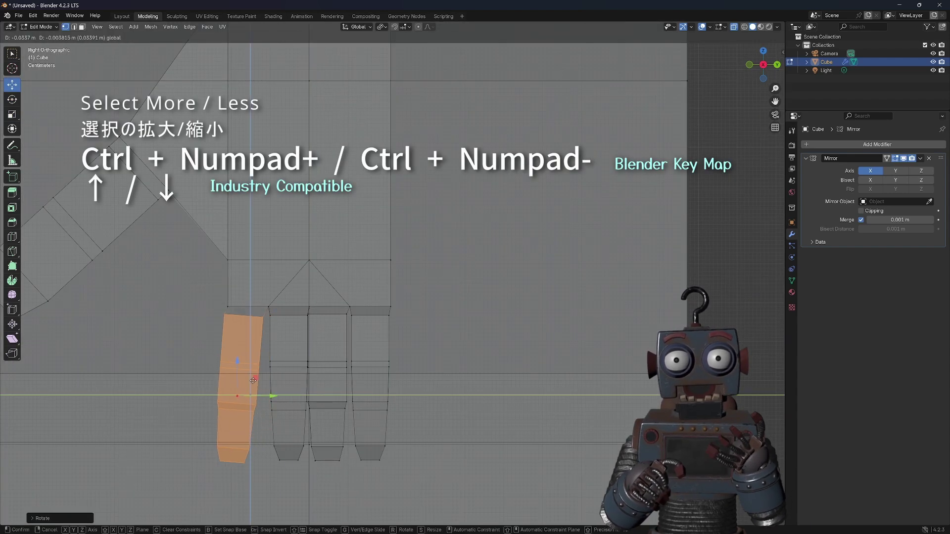
click(254, 380)
key(shift+space)
key(g)
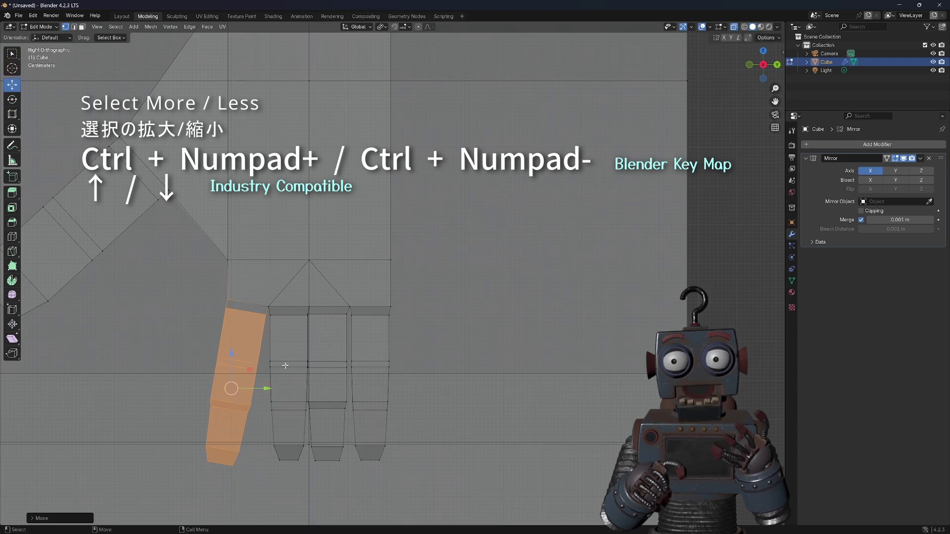
Stretch the middle finger downward and tilt the outer finger outward
click(296, 460)
key(ctrl+KP_Add)
key(ctrl+KP_Add)
drag(300, 434, 296, 470)
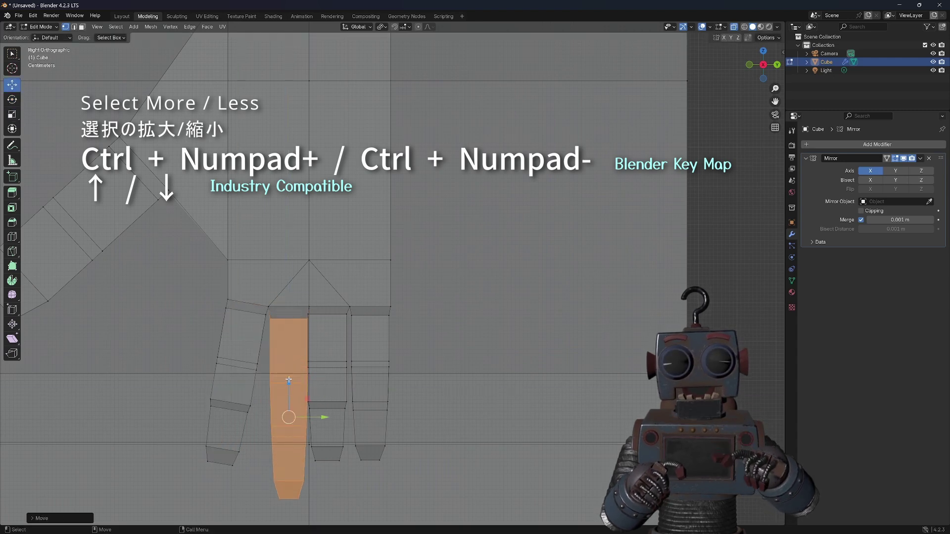
click(371, 448)
key(ctrl+KP_Add)
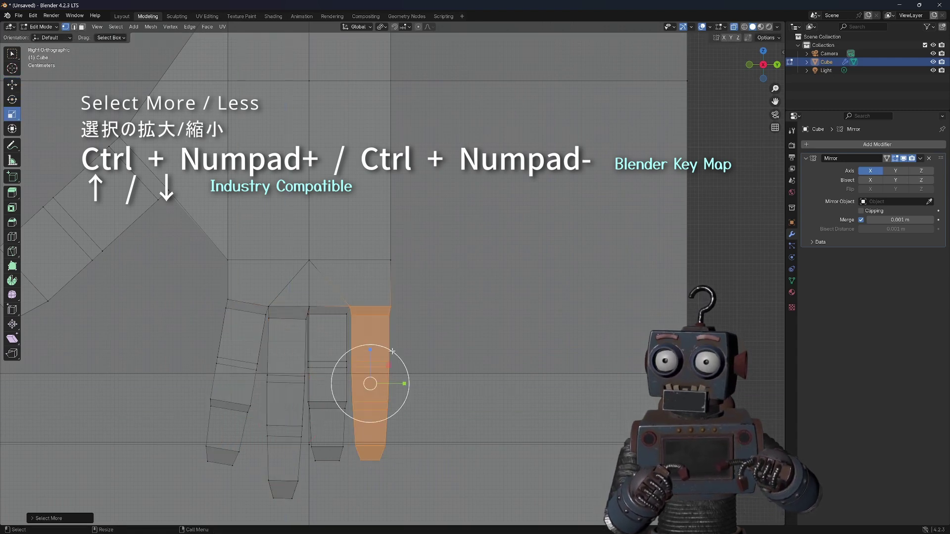
drag(392, 351, 403, 369)
key(shift+space)
key(g)
click(326, 453)
key(ctrl+KP_Add)
key(ctrl+KP_Add)
key(ctrl+KP_Subtract)
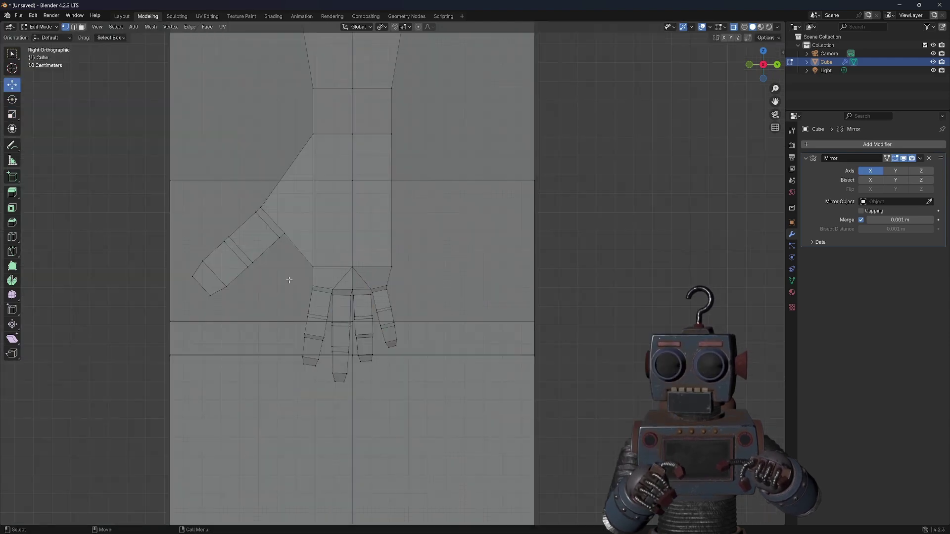
Select all the fingers and move the hand along Z
drag(289, 280, 424, 378)
mouse_move(424, 377)
middle_down()
mouse_move(587, 317)
mouse_move(500, 197)
mouse_move(294, 294)
mouse_move(544, 222)
middle_up()
scroll(587, 316, down, 3)
key(g)
key(z)
click(294, 293)
Orbit to view the arm from the front and switch to the Layout workspace
scroll(293, 293, down, 4)
key(alt+a)
scroll(544, 223, up, 4)
mouse_move(475, 228)
middle_down()
mouse_move(354, 295)
mouse_move(532, 272)
mouse_move(544, 249)
middle_up()
scroll(354, 295, down, 5)
click(119, 19)
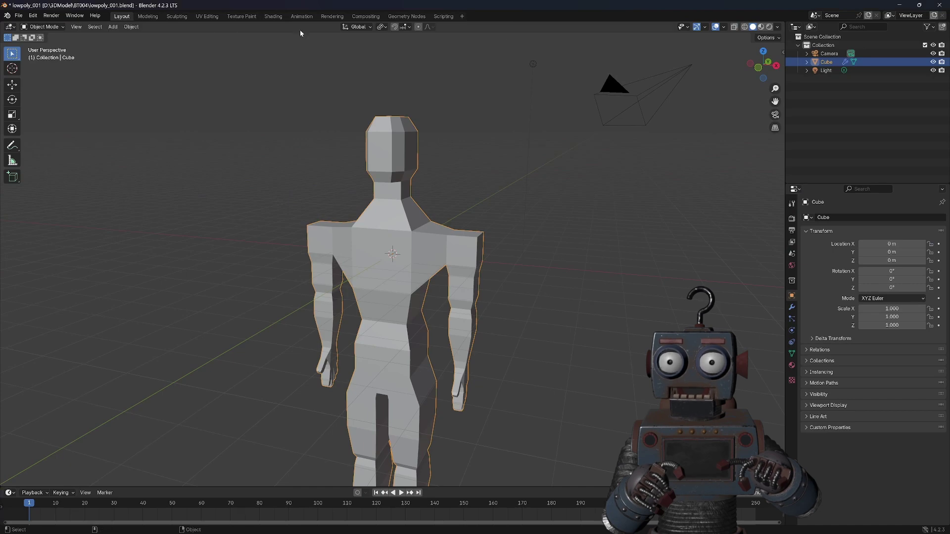
View the figure in Front Orthographic, zoomed out and panned to centre
click(759, 72)
scroll(643, 182, down, 2)
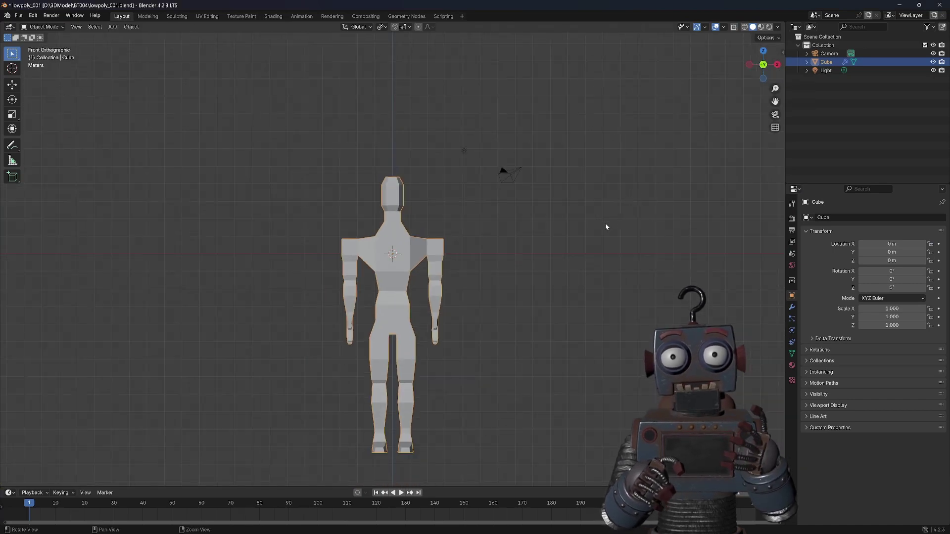
shift+middle_drag(606, 226, 617, 163)
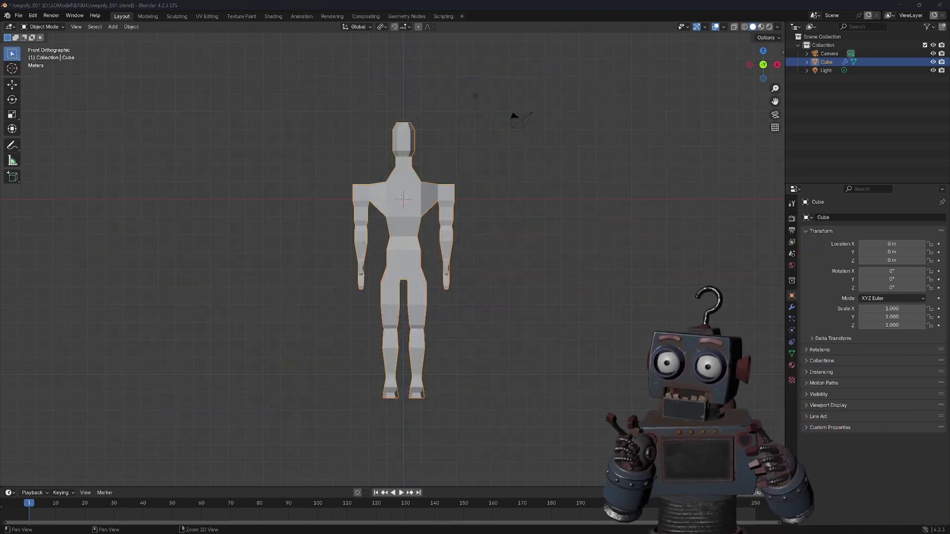
Drop the MAN reference image beside the figure and measure the figure's height
drag(229, 208, 229, 208)
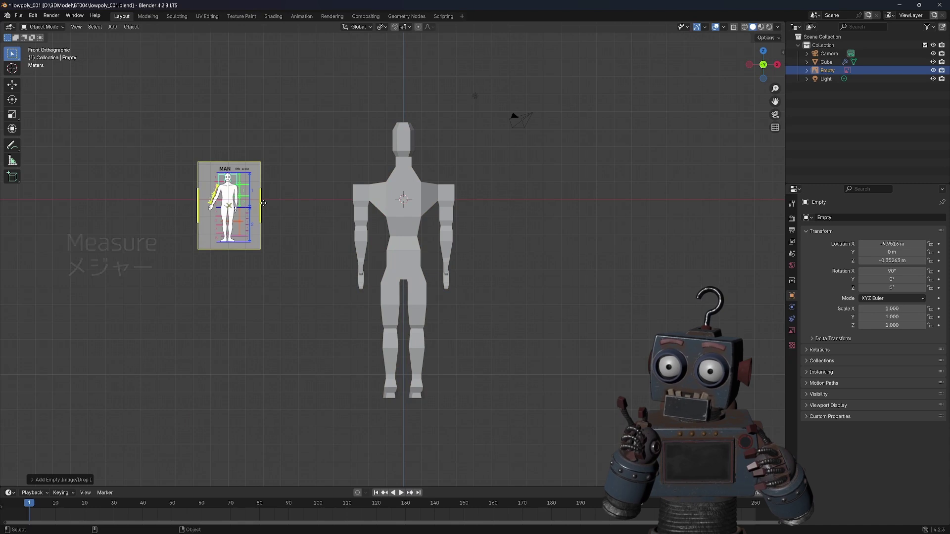
key(ctrl+Page_Down)
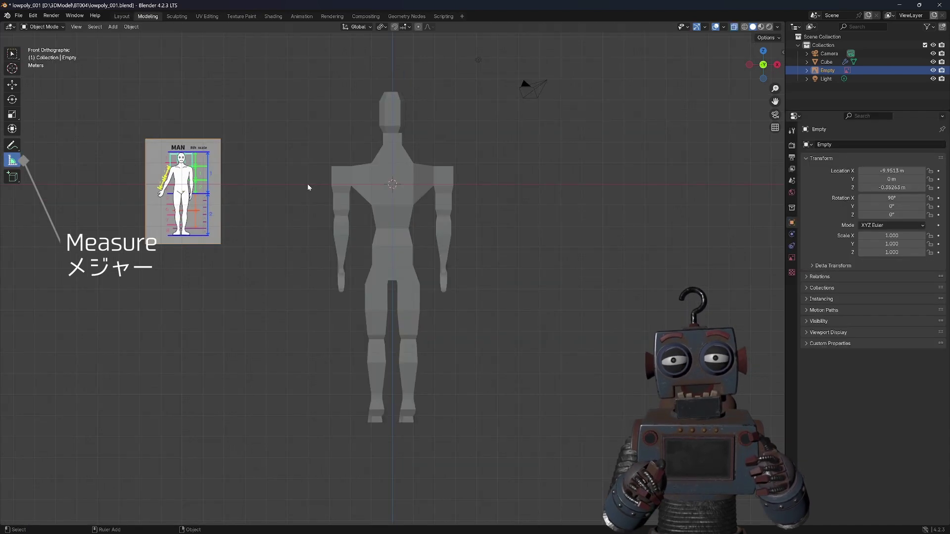
drag(307, 147, 308, 149)
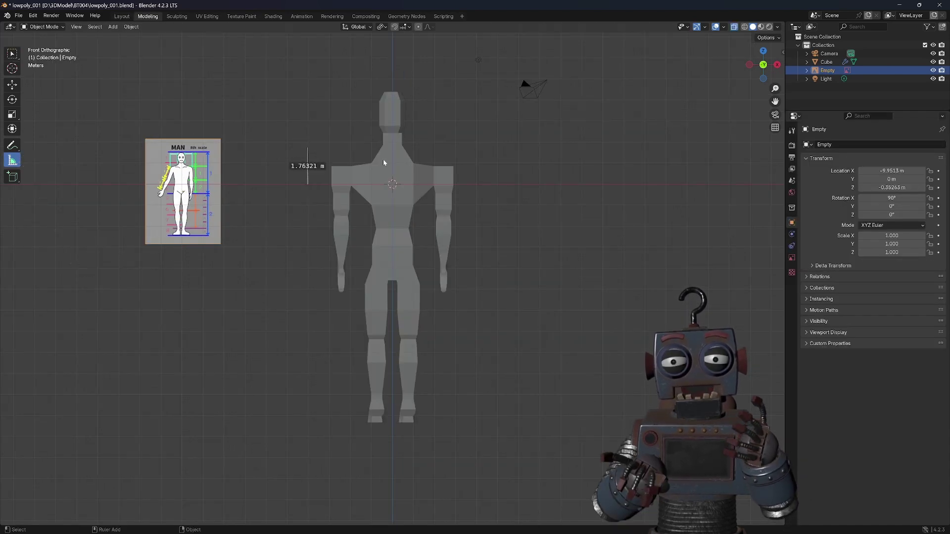
Scale the figure mesh down and raise it so its feet meet the ground
click(826, 62)
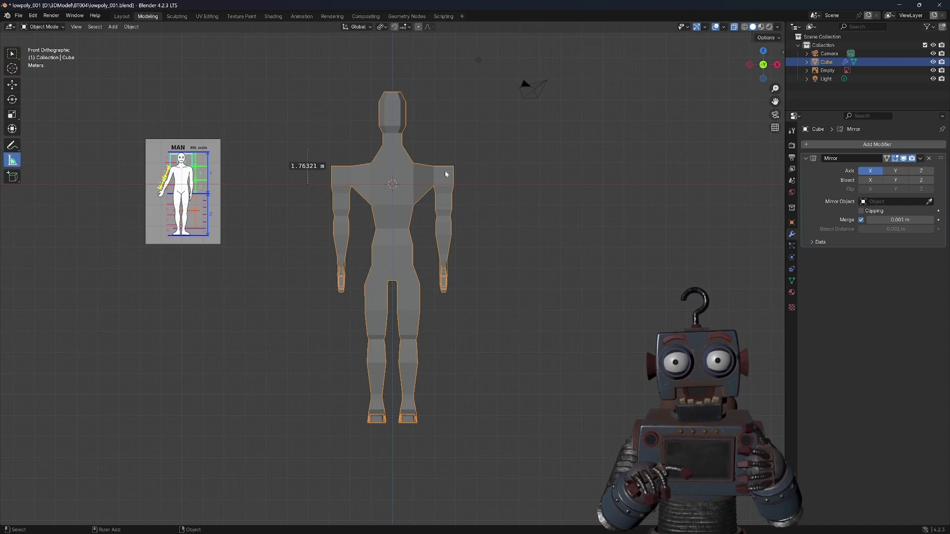
key(shift+space)
key(s)
drag(420, 208, 398, 191)
scroll(416, 178, up, 2)
scroll(416, 178, up, 2)
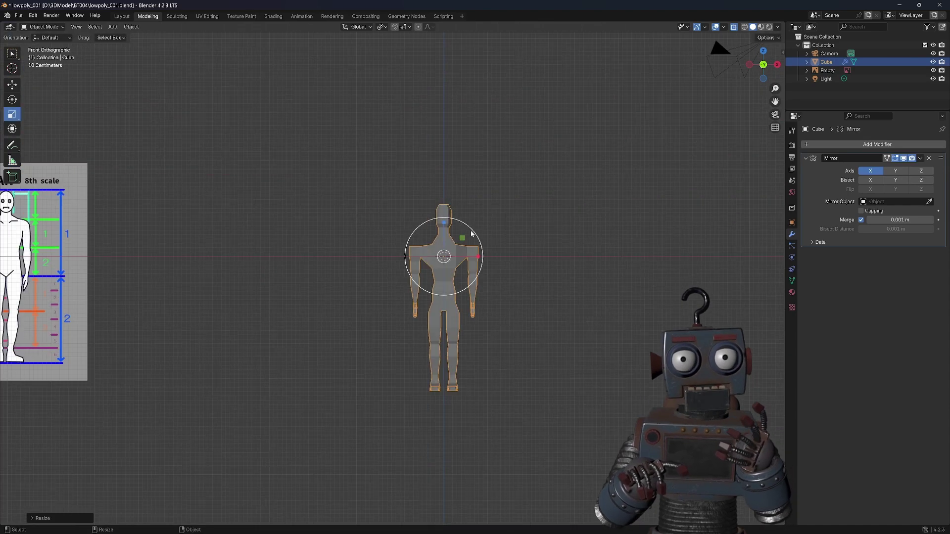
drag(475, 277, 457, 267)
key(shift+space)
key(g)
drag(444, 222, 443, 170)
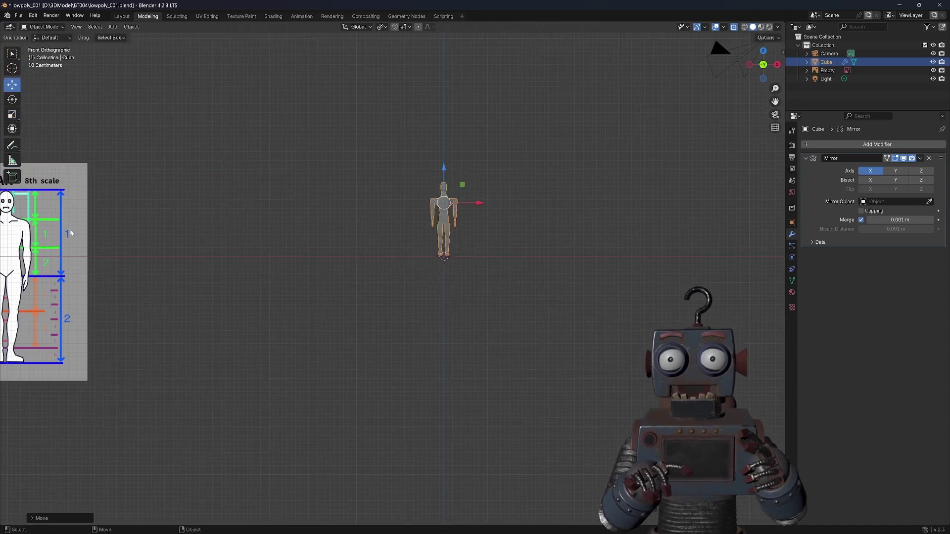
Scale the reference image to 0.419 and place it beside the figure
drag(44, 271, 345, 214)
key(shift+space)
key(s)
drag(376, 178, 353, 204)
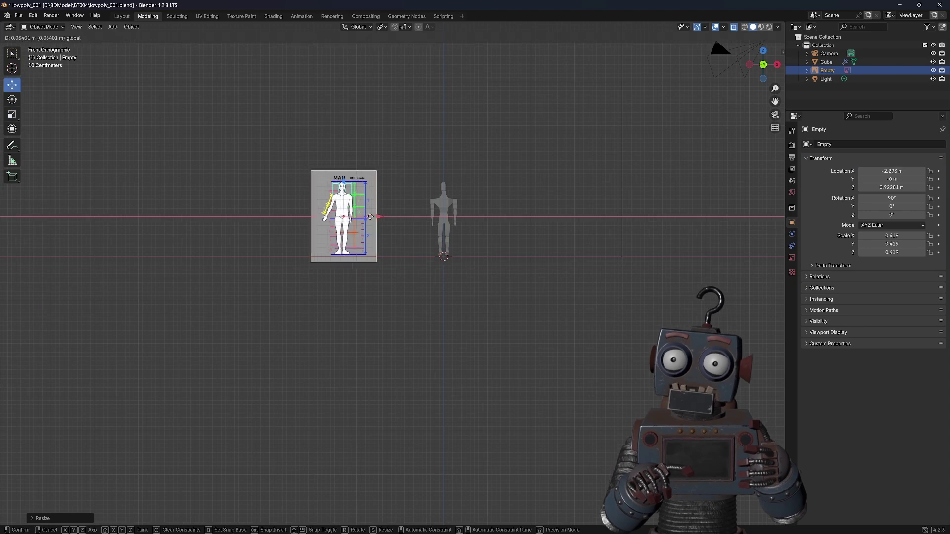
scroll(436, 216, up, 3)
scroll(435, 216, up, 3)
key(shift+space)
key(g)
drag(282, 215, 301, 220)
click(300, 220)
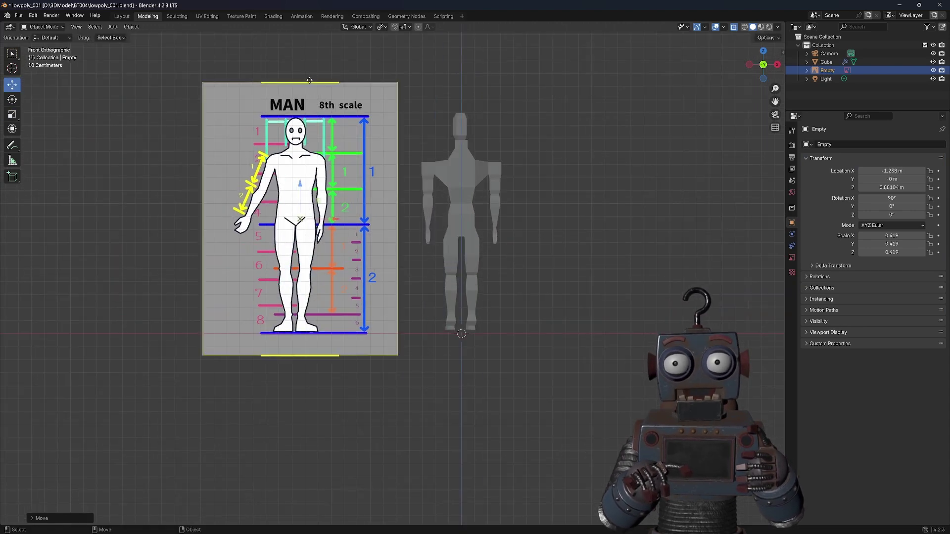
Stretch the reference image at its top and bottom edges to match the figure
drag(310, 80, 315, 70)
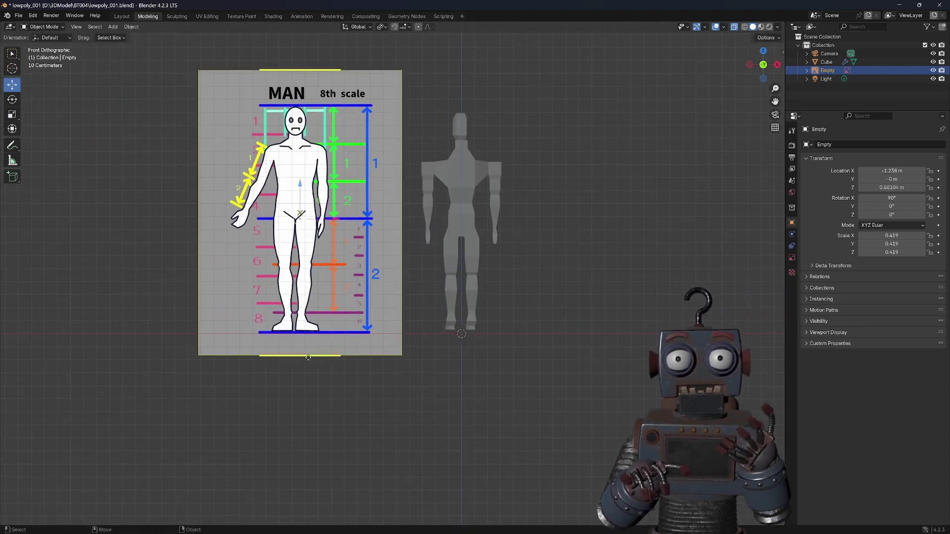
drag(310, 356, 309, 358)
scroll(586, 355, down, 2)
In Edit Mode on the figure, move the head and raise both shoulders vertically
click(452, 174)
scroll(452, 174, up, 3)
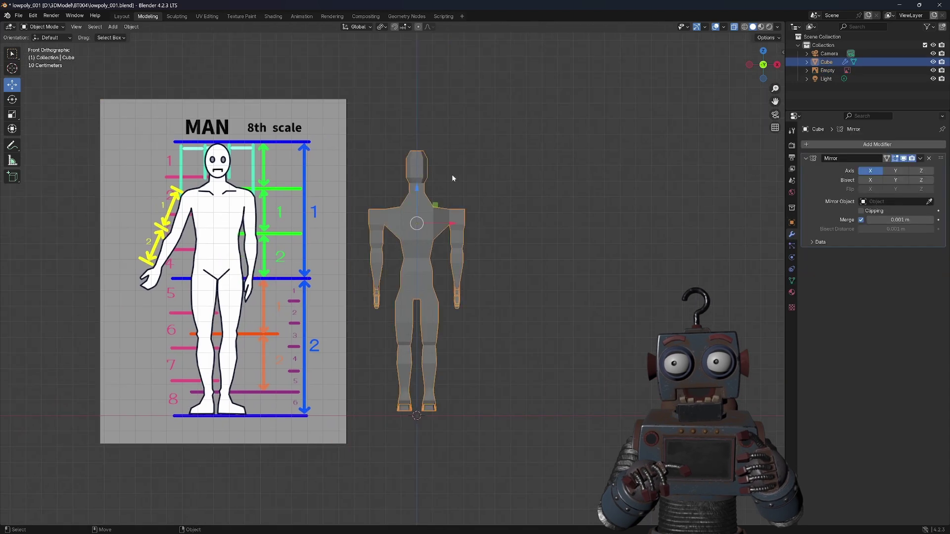
key(Tab)
key(g)
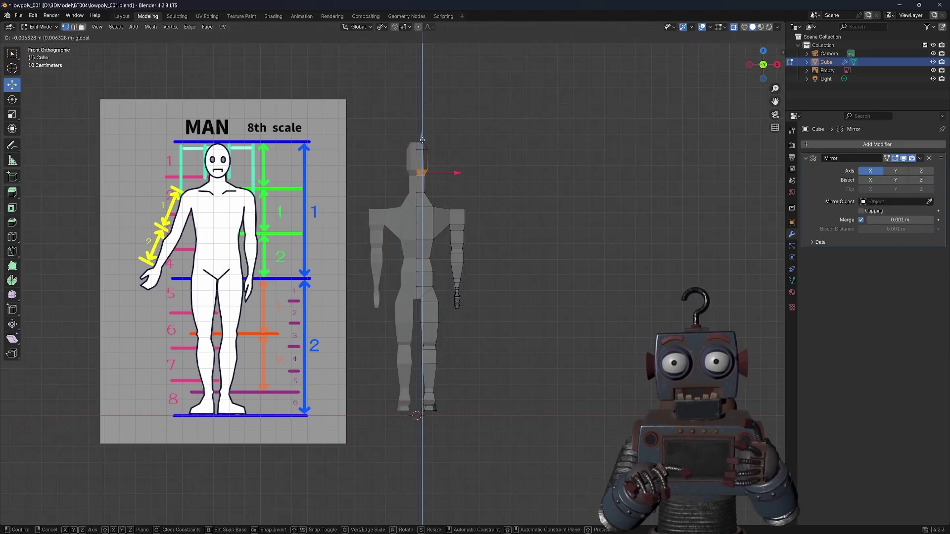
click(420, 152)
click(430, 203)
key(g)
key(z)
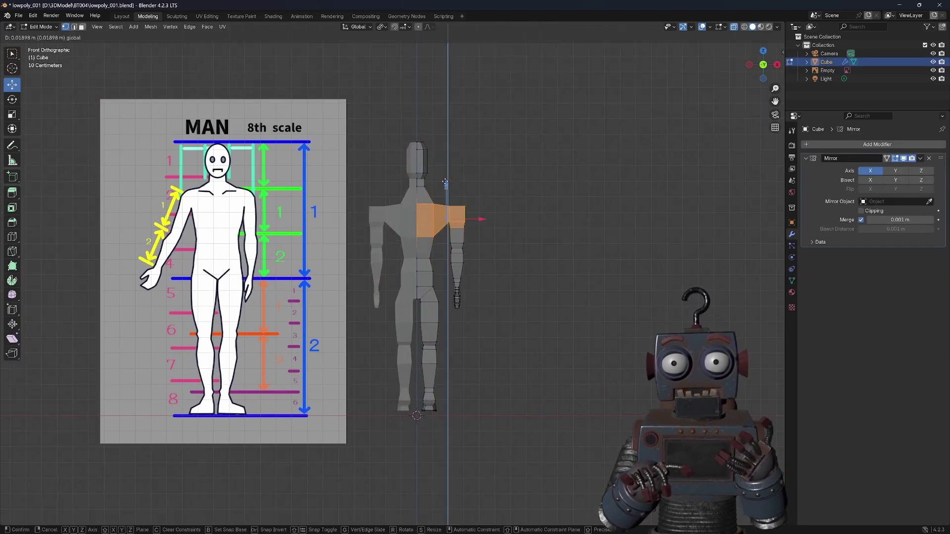
click(445, 168)
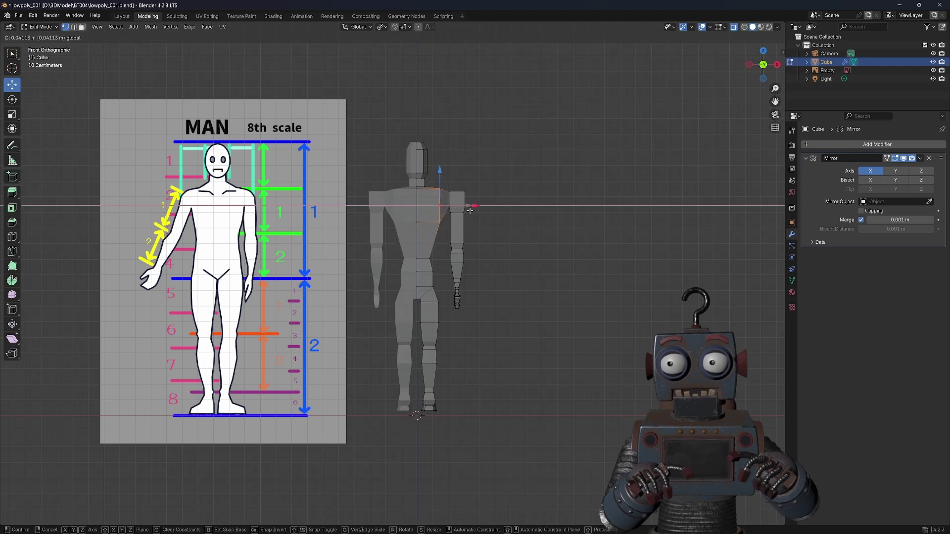
Move the waist faces along Z to a new height and nudge the next torso band down
click(425, 257)
key(g)
key(z)
click(424, 232)
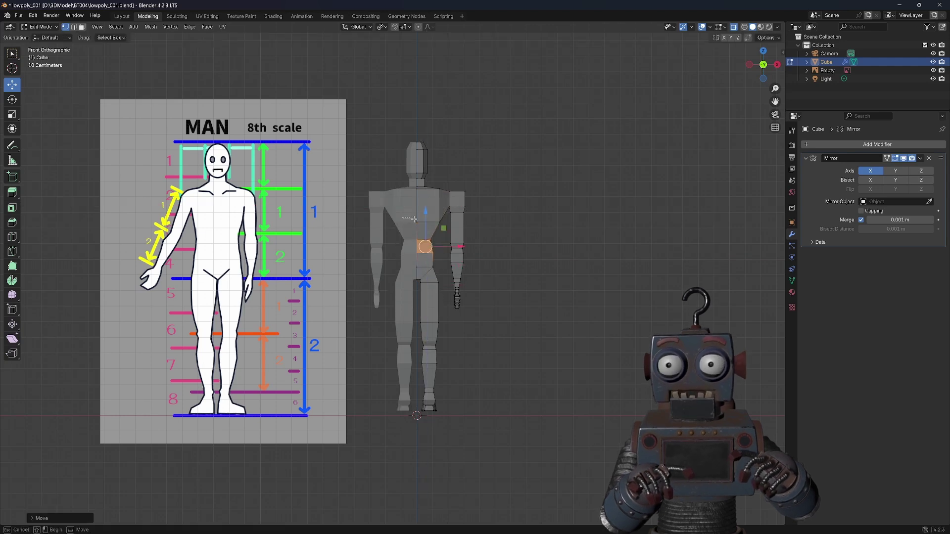
drag(443, 247, 444, 246)
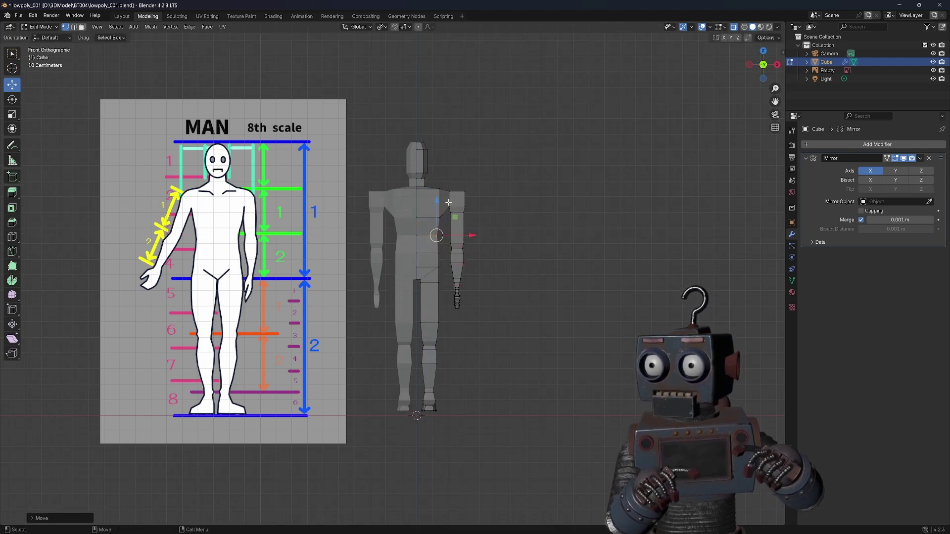
key(g)
click(406, 275)
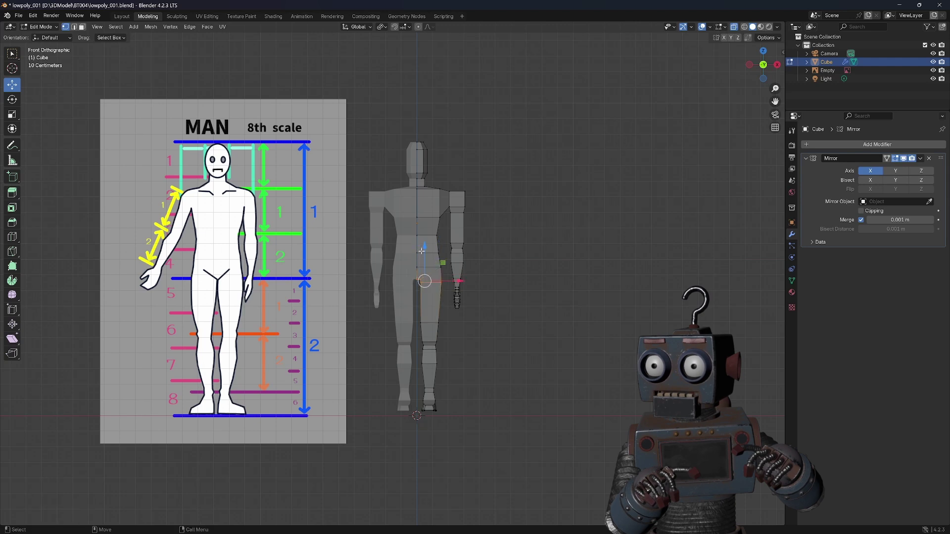
drag(421, 251, 421, 252)
Raise the knee faces and a lower-leg edge loop along Z, then settle the shoulder position
key(g)
key(z)
click(500, 345)
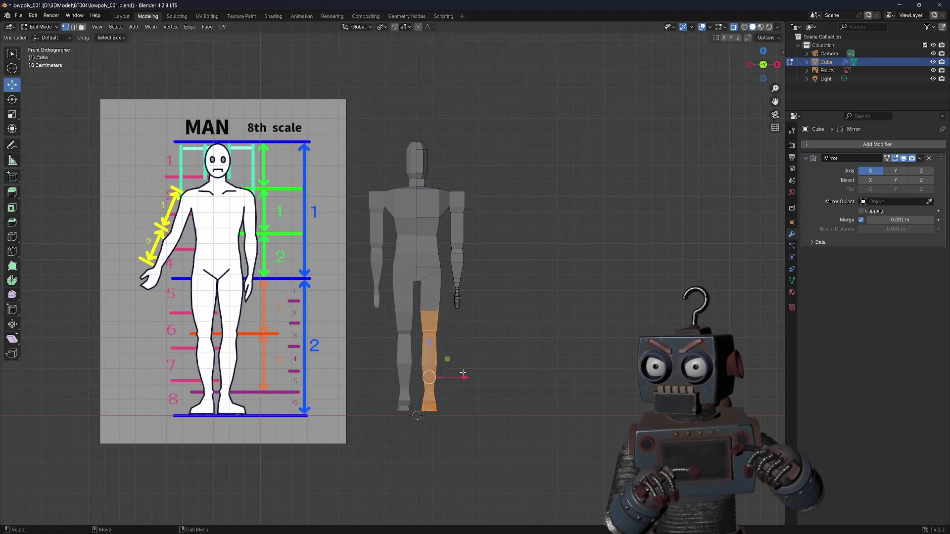
alt+click(430, 365)
key(g)
key(z)
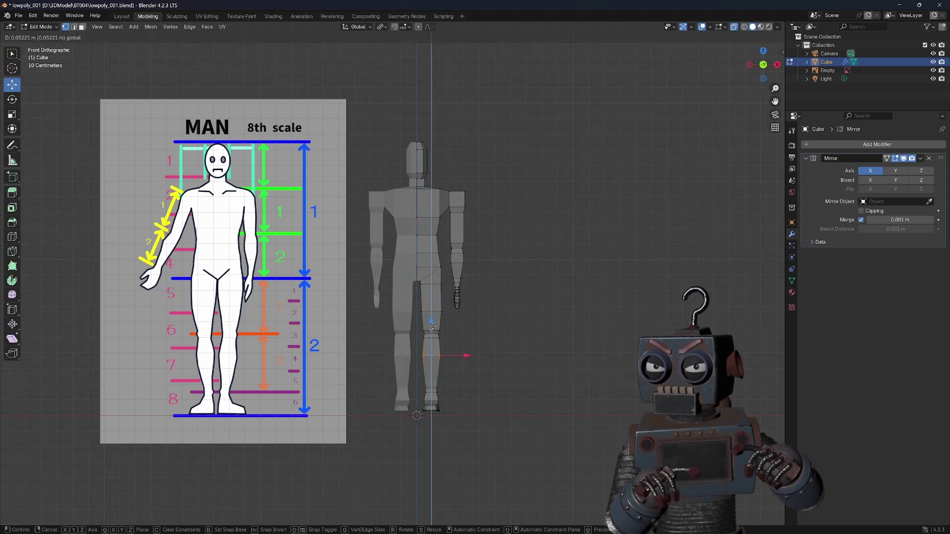
click(433, 326)
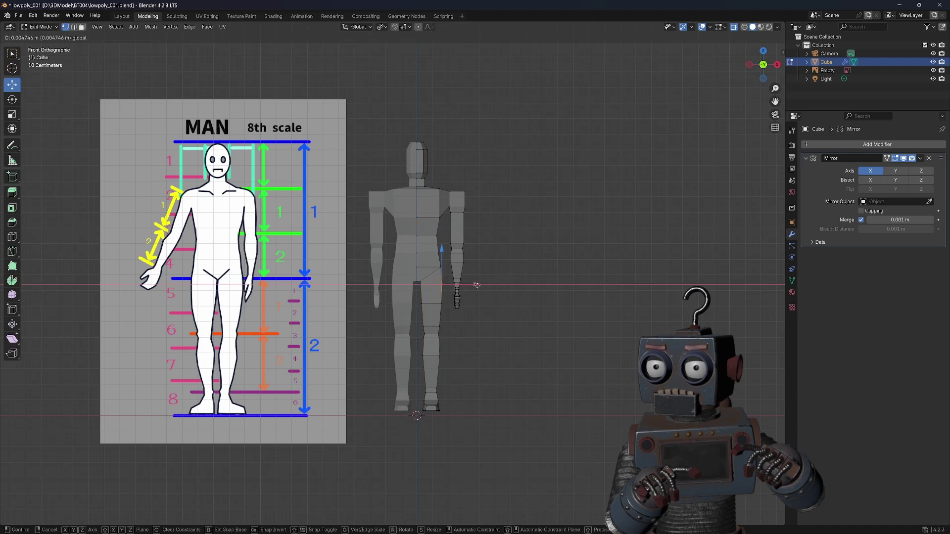
right_click(432, 229)
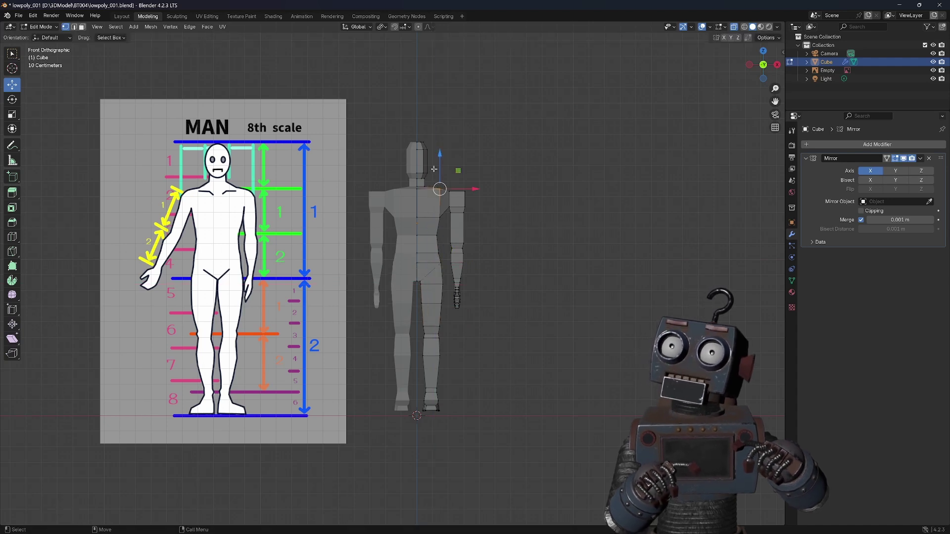
click(469, 204)
Move the arm inward along X, nudge it up, then select the head and neck vertices
key(l)
key(g)
key(x)
click(492, 191)
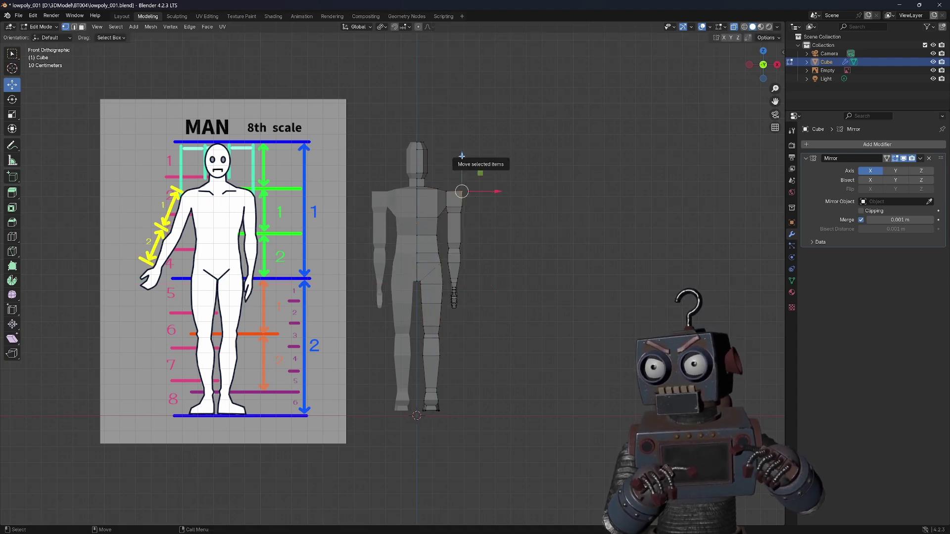
key(g)
key(x)
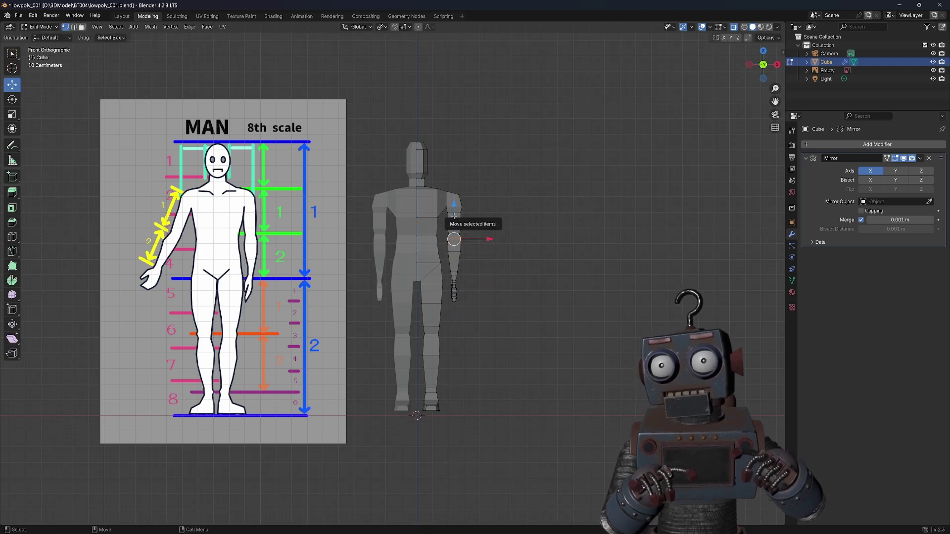
drag(454, 216, 452, 207)
click(531, 356)
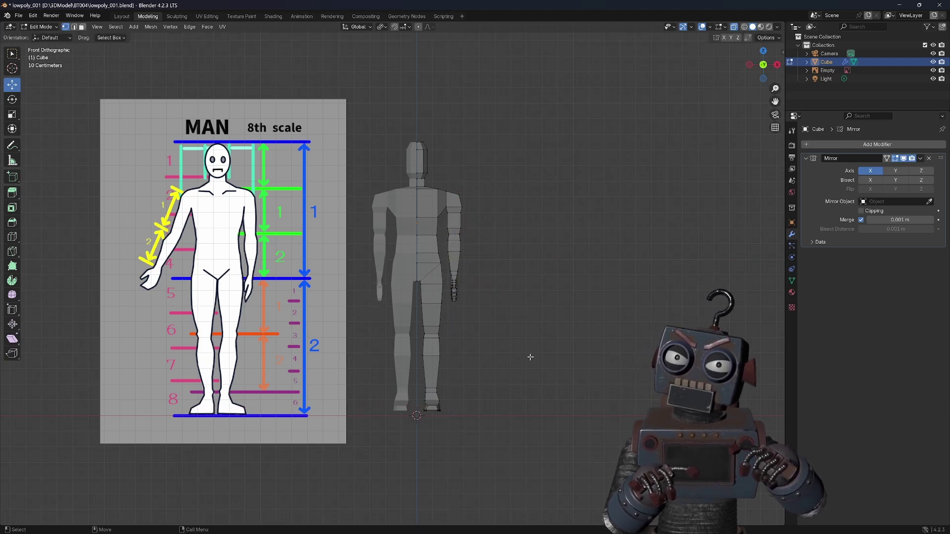
mouse_move(434, 174)
mouse_down()
mouse_move(465, 197)
mouse_move(459, 184)
mouse_up()
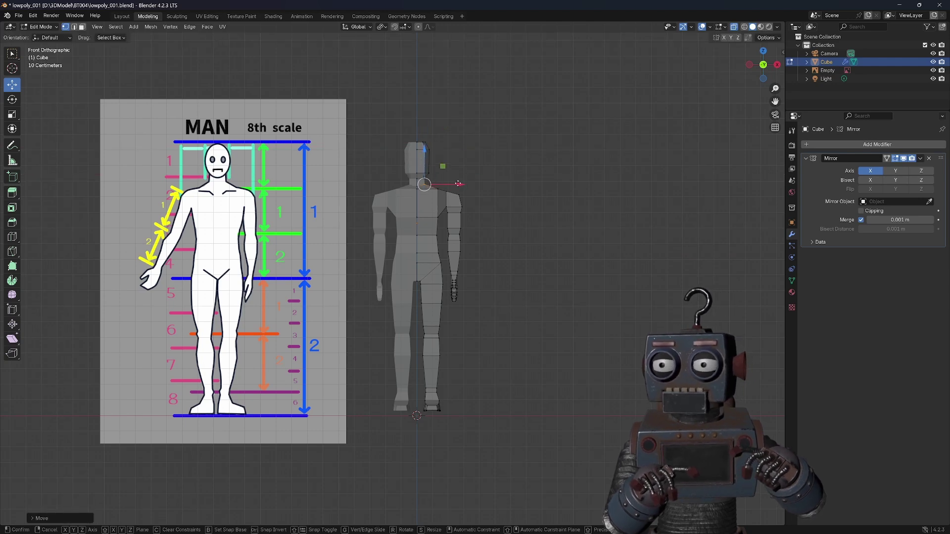
In the side view, shift the head and pull back the leg edge and foot tip
key(KP_3)
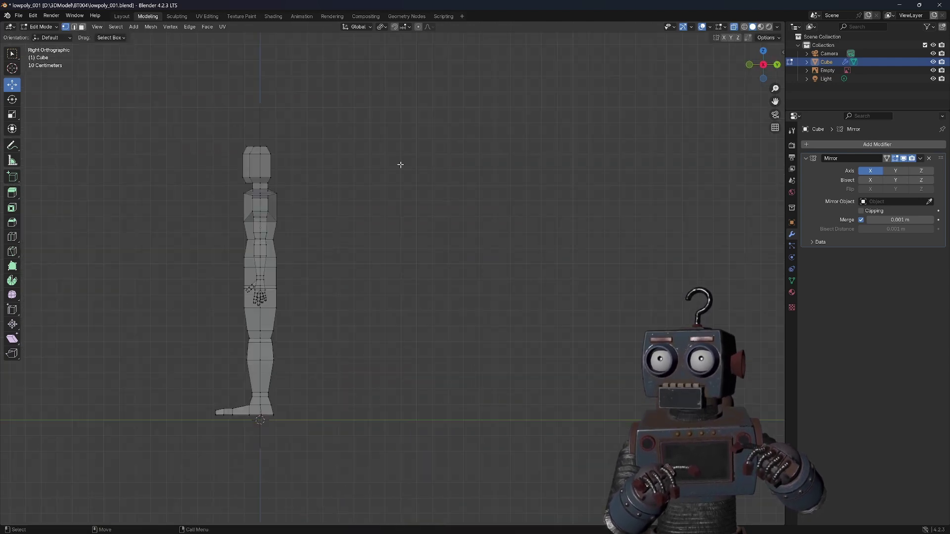
drag(351, 85, 322, 82)
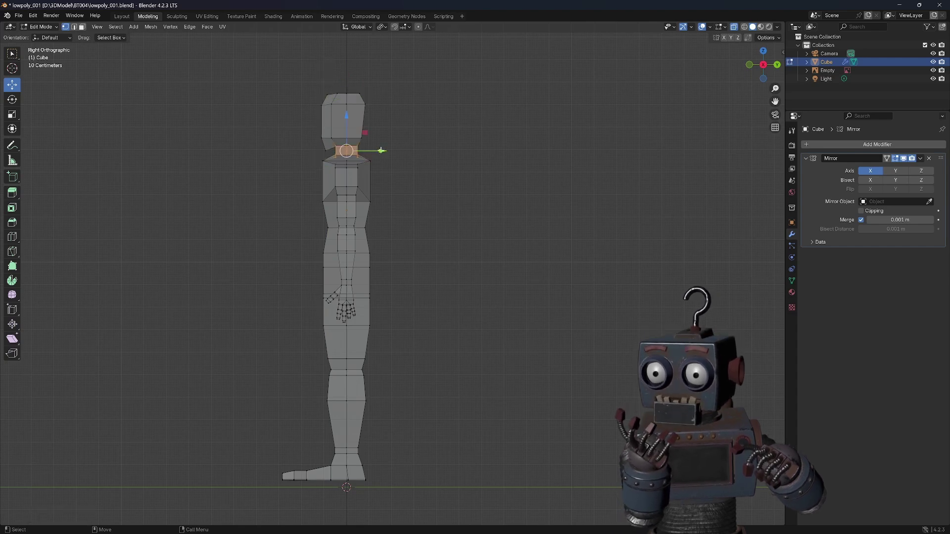
key(alt+a)
key(l)
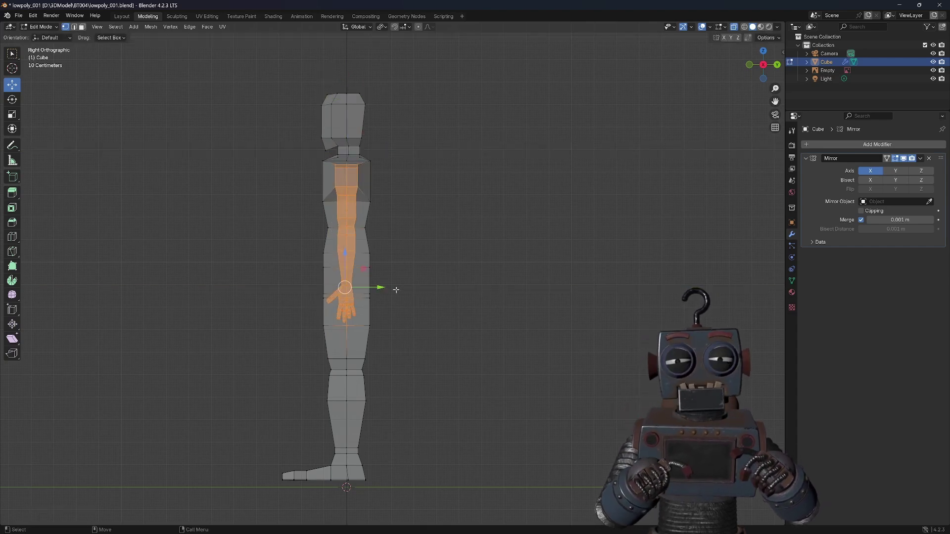
key(alt+a)
key(g)
click(355, 381)
drag(317, 322, 337, 394)
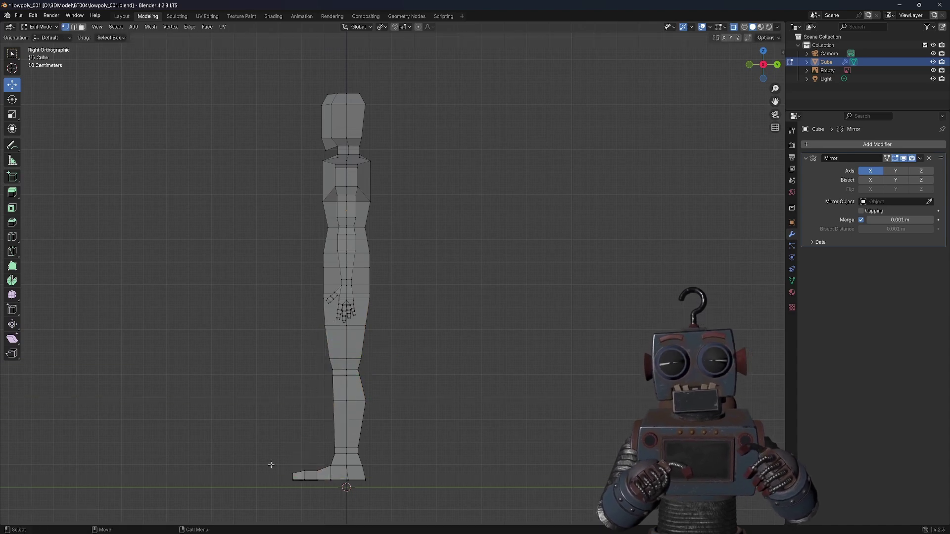
mouse_move(267, 439)
mouse_down()
mouse_move(333, 497)
mouse_move(330, 478)
mouse_up()
click(325, 161)
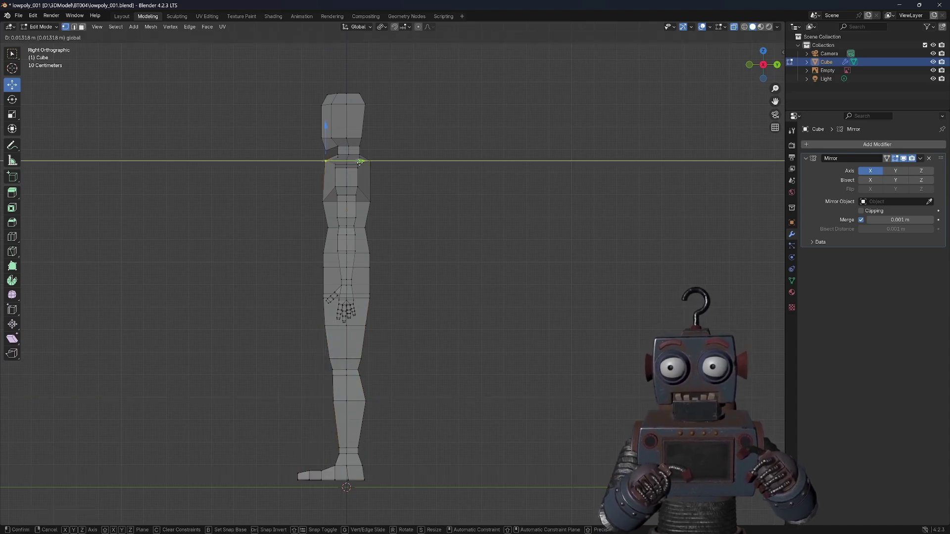
Adjust the shoulder, upper-torso and hand vertices, then return to Object Mode in front view
drag(361, 161, 364, 161)
drag(321, 219, 329, 229)
scroll(440, 216, up, 3)
scroll(346, 198, down, 3)
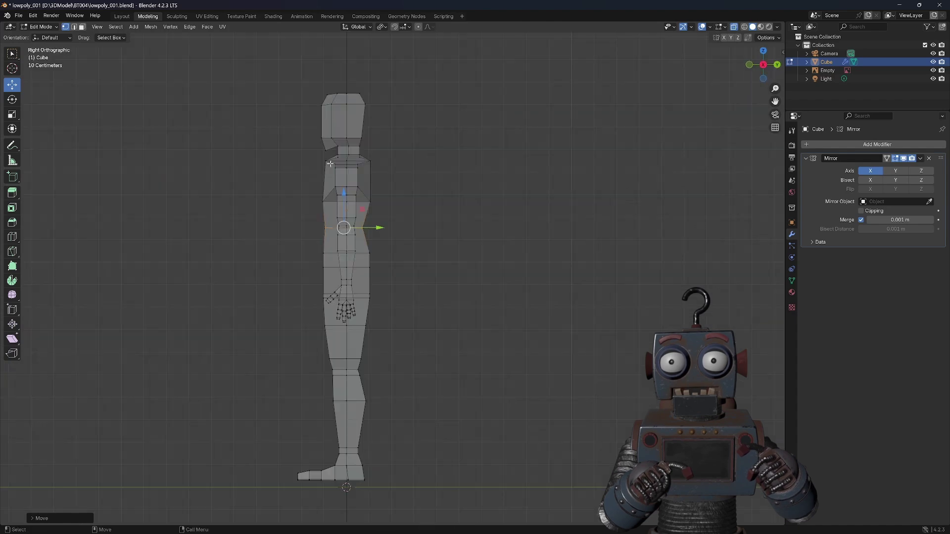
drag(360, 324, 359, 324)
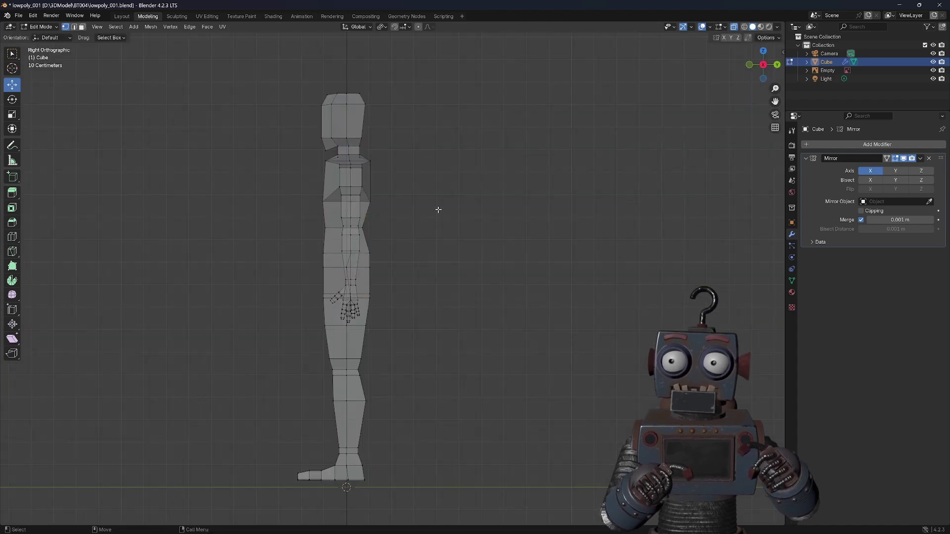
middle_drag(455, 216, 736, 44)
key(ctrl+Page_Up)
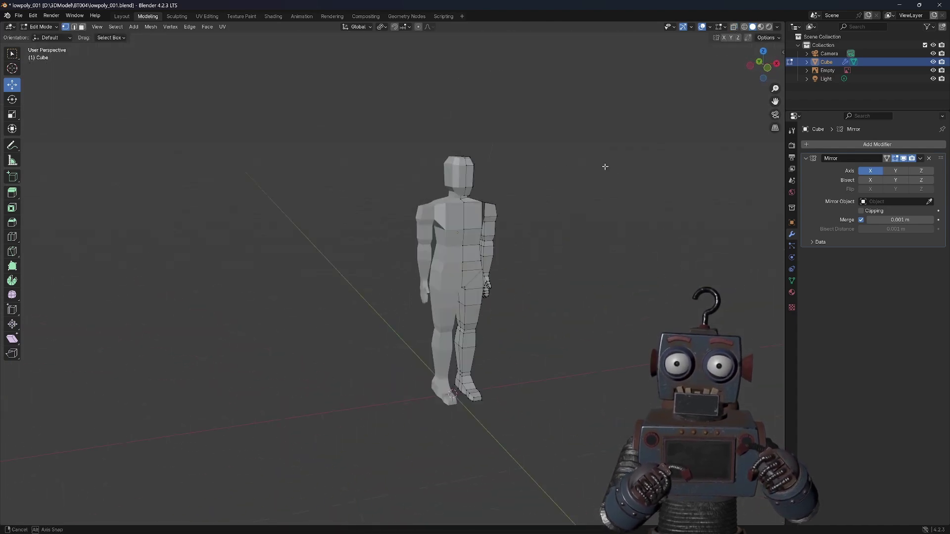
middle_drag(604, 164, 537, 161)
key(KP_1)
scroll(619, 331, down, 1)
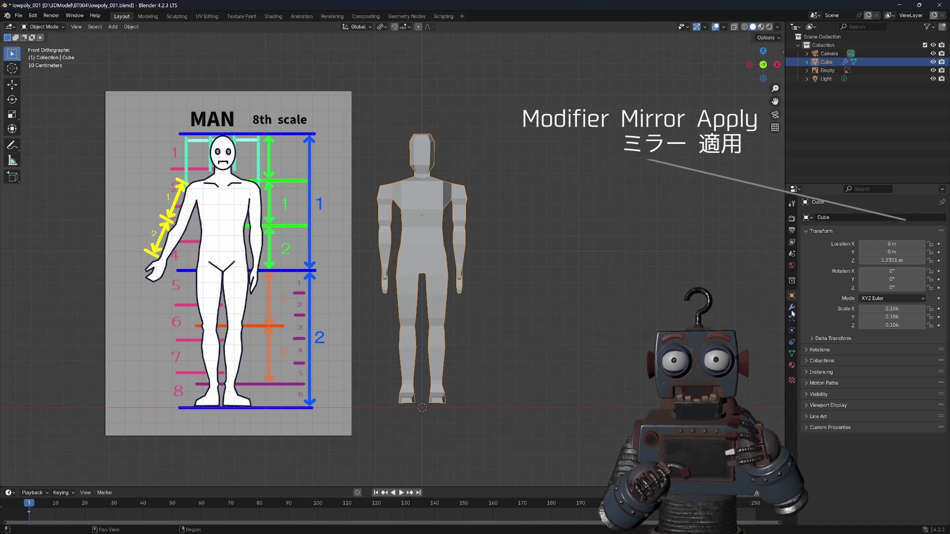
Apply the Mirror modifier so the figure is one mesh, then list the Generate modifiers
click(792, 308)
click(921, 231)
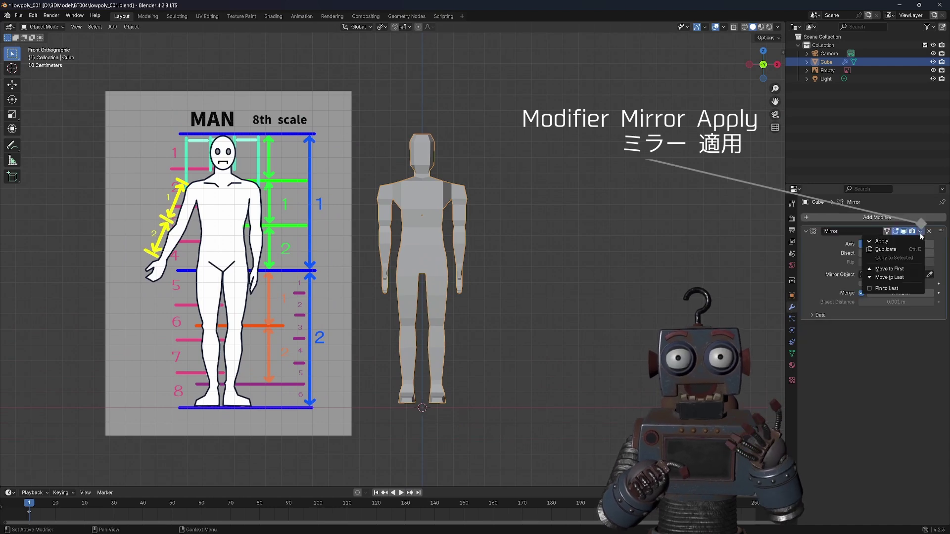
click(895, 241)
mouse_move(658, 235)
middle_down()
mouse_move(594, 243)
mouse_move(637, 230)
mouse_move(571, 251)
mouse_move(598, 236)
middle_up()
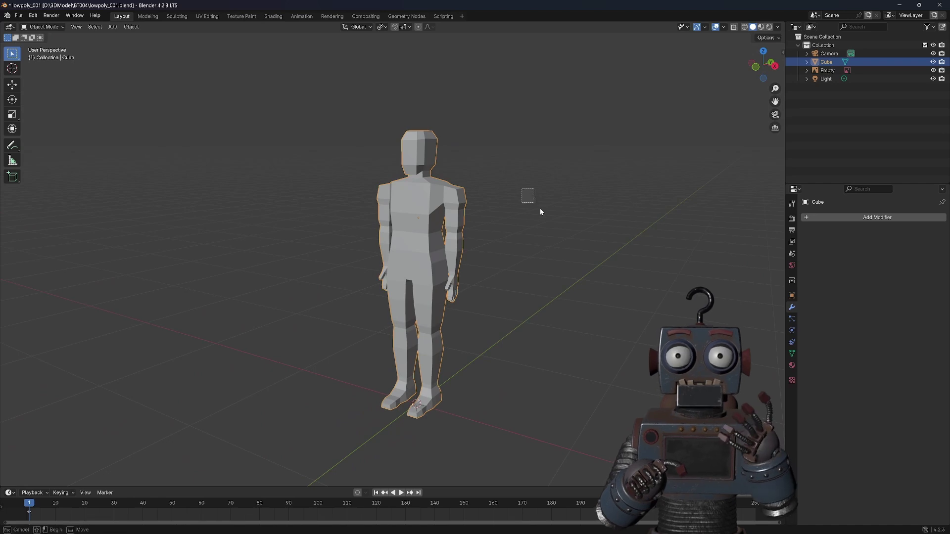
drag(540, 211, 542, 213)
mouse_move(593, 224)
middle_down()
mouse_move(511, 209)
mouse_move(523, 211)
middle_up()
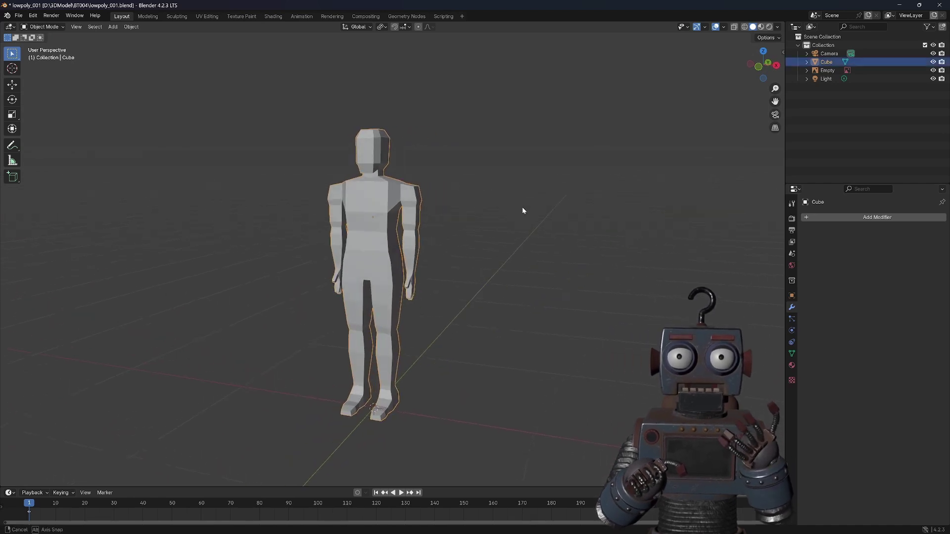
click(854, 218)
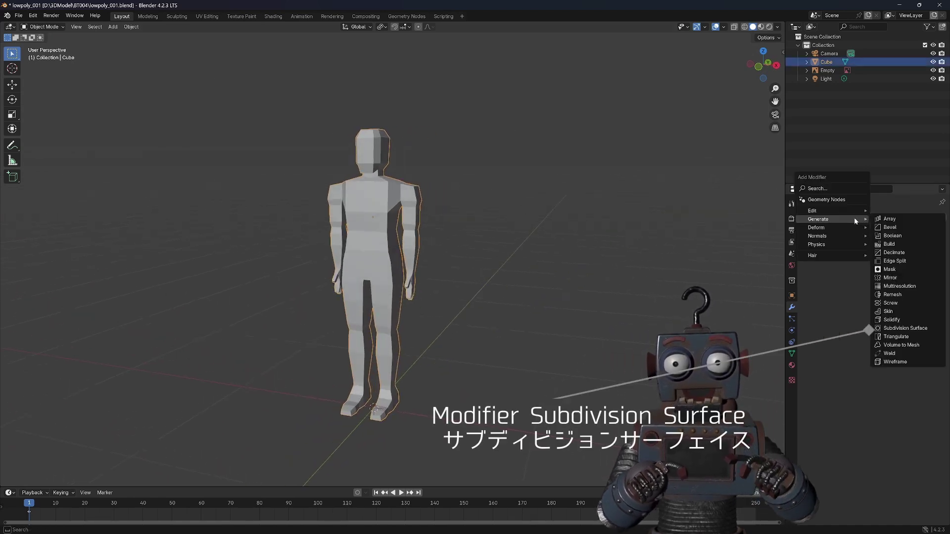
Add a Subdivision Surface modifier and Shade Smooth, then enter the Sculpting workspace
click(892, 329)
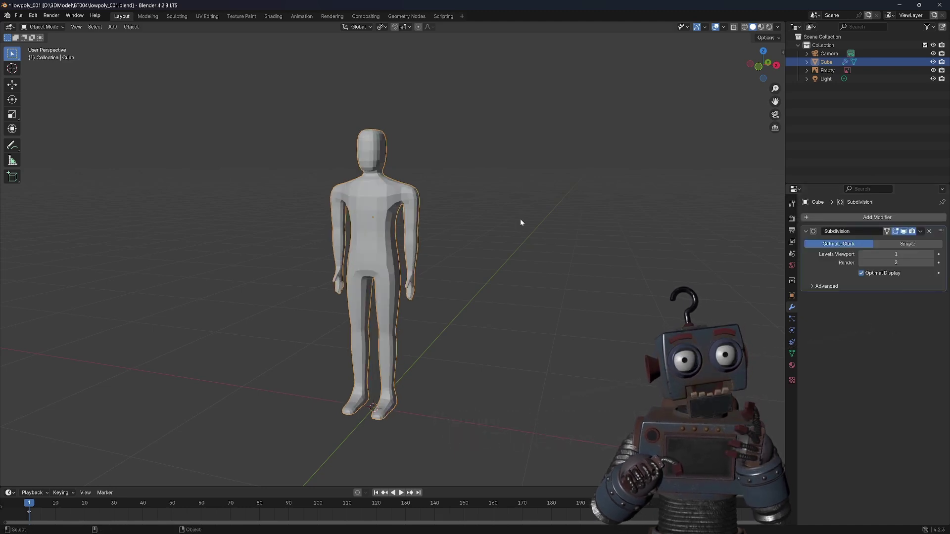
middle_drag(520, 223, 517, 227)
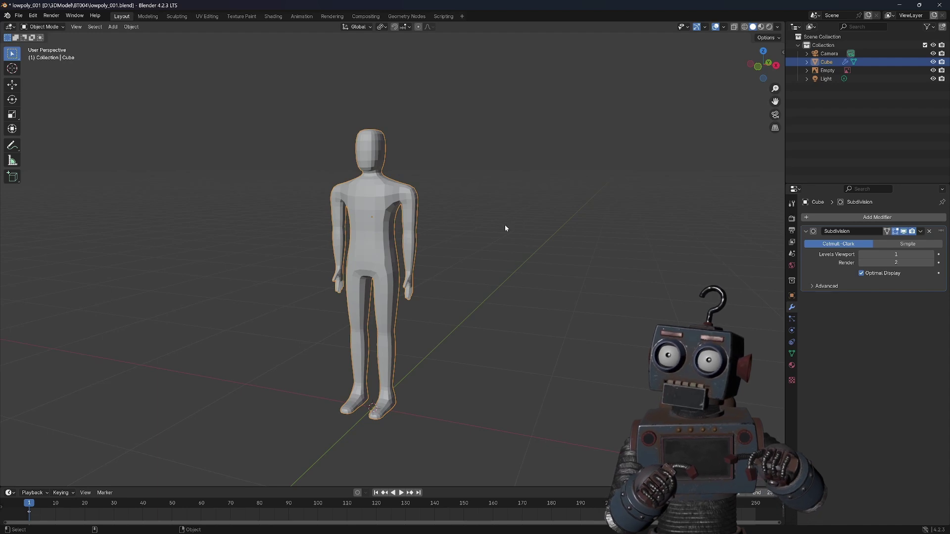
right_click(327, 143)
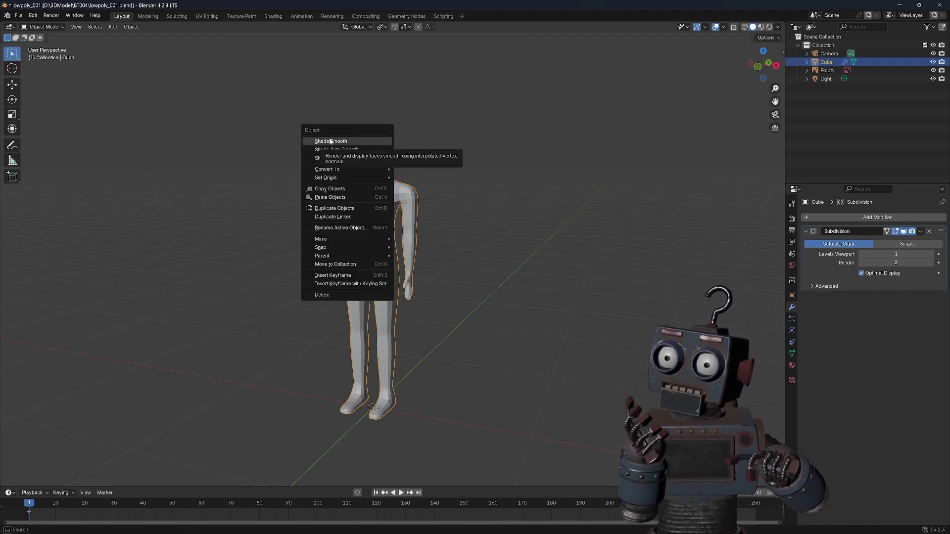
click(330, 142)
mouse_move(329, 144)
middle_down()
mouse_move(507, 184)
mouse_move(480, 186)
middle_up()
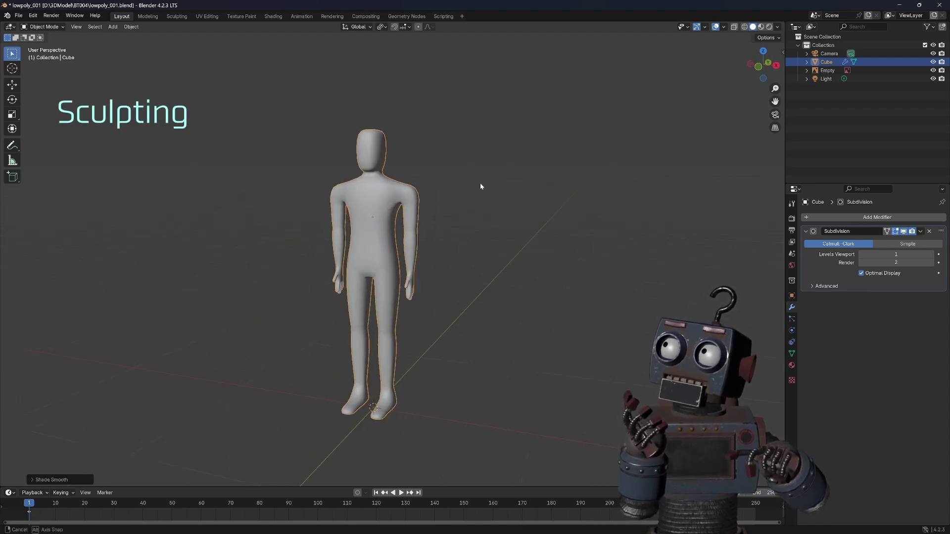
click(177, 16)
Turn on the wireframe overlay on the figure
scroll(426, 146, up, 4)
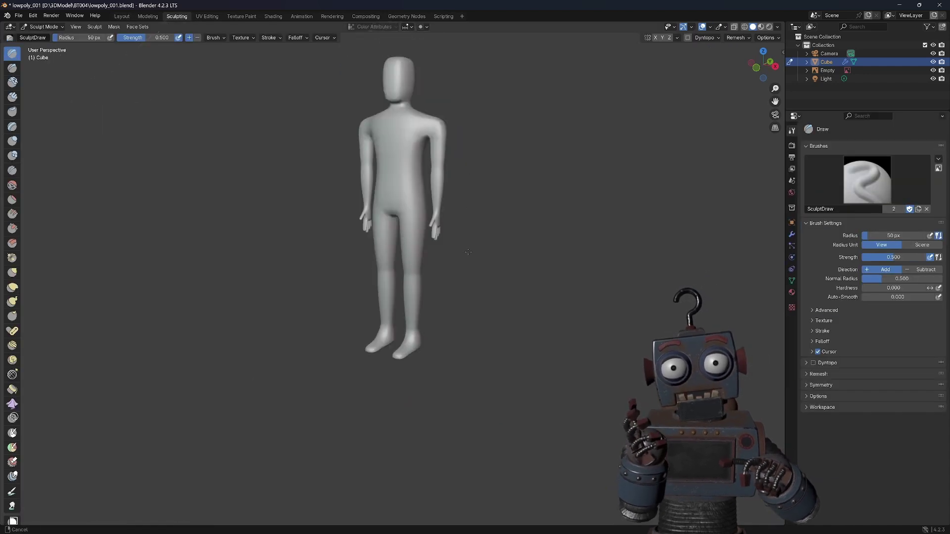
shift+middle_drag(426, 198, 481, 277)
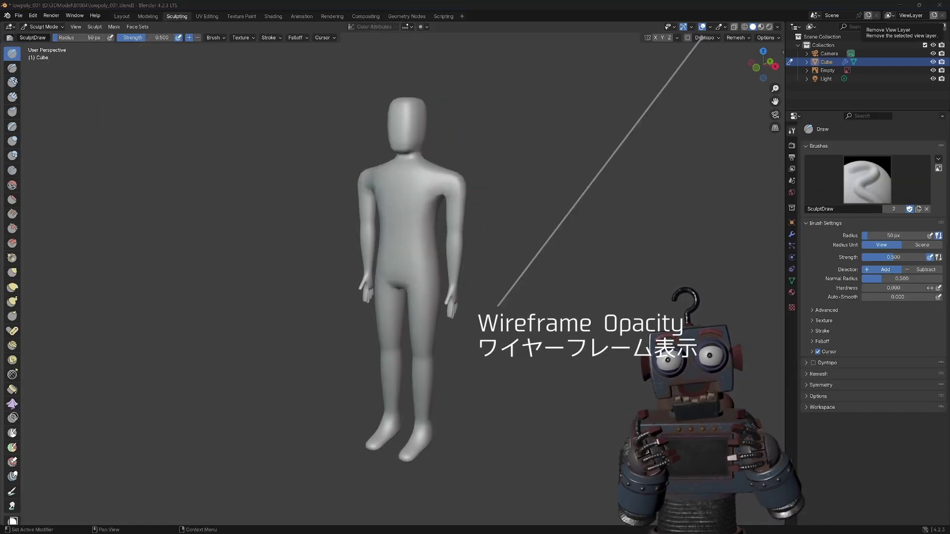
click(710, 27)
click(658, 167)
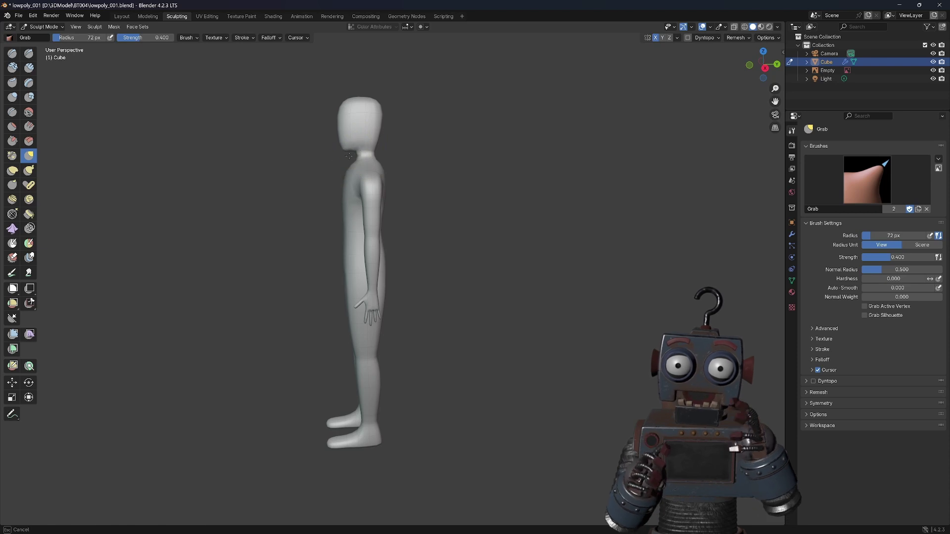
Pull in the waist with Grab strokes, resizing the brush between strokes
mouse_move(375, 155)
middle_down()
mouse_move(380, 194)
mouse_move(414, 203)
mouse_move(366, 168)
mouse_move(360, 233)
mouse_move(445, 244)
mouse_move(435, 223)
mouse_move(378, 211)
mouse_move(349, 227)
mouse_move(376, 248)
mouse_move(413, 264)
mouse_move(493, 218)
mouse_move(298, 203)
middle_up()
key(f)
key(f)
key(f)
scroll(413, 265, up, 5)
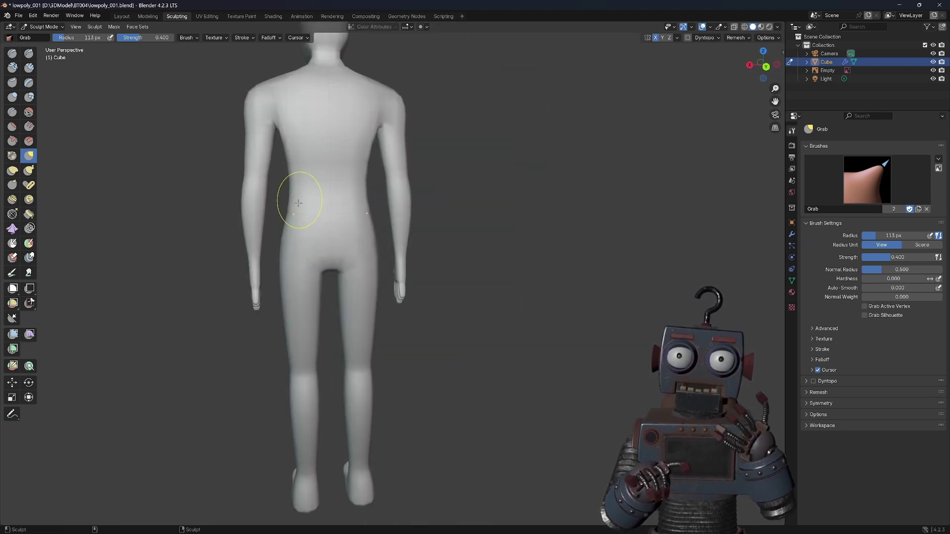
mouse_move(331, 244)
middle_down()
mouse_move(477, 282)
mouse_move(332, 297)
mouse_move(428, 293)
mouse_move(472, 183)
middle_up()
key(f)
click(483, 258)
scroll(477, 258, up, 2)
key(f)
click(429, 293)
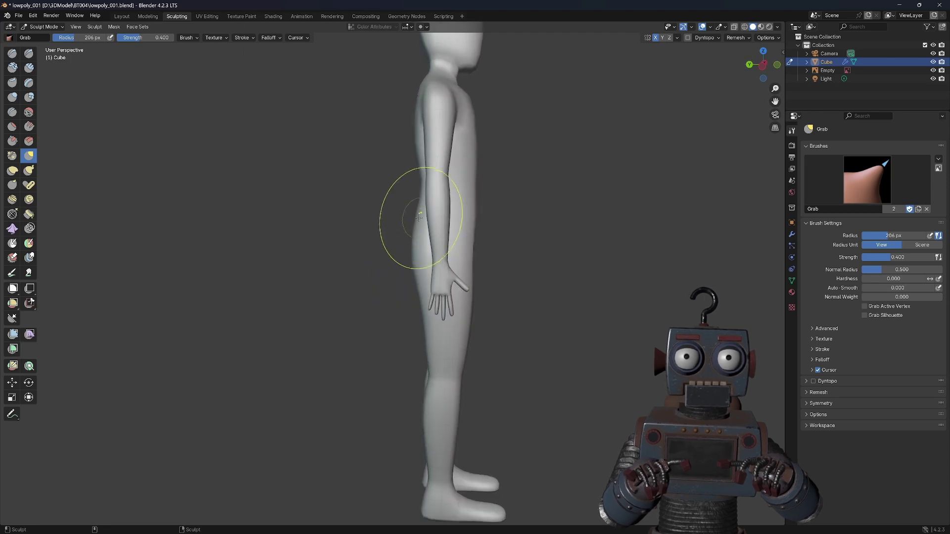
key(f)
click(473, 183)
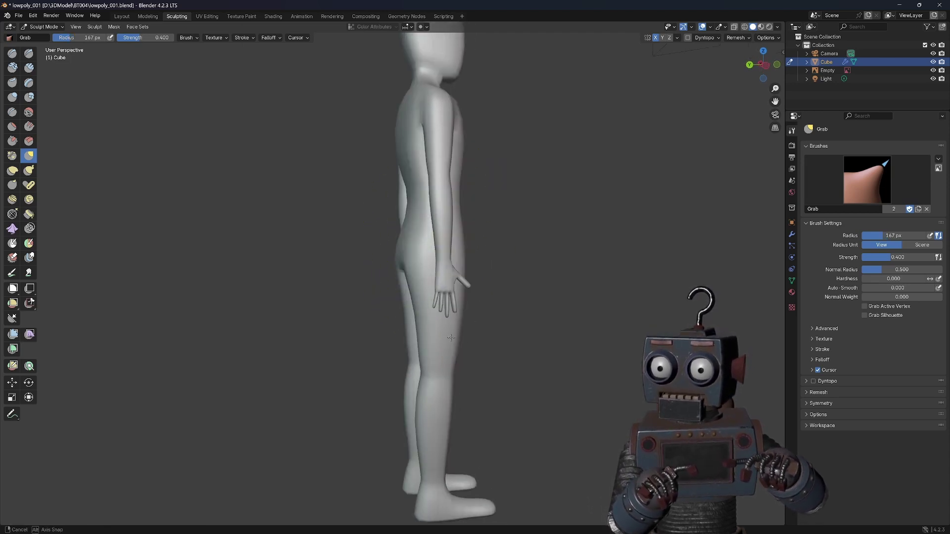
mouse_move(424, 413)
middle_down()
mouse_move(458, 436)
mouse_move(386, 428)
middle_up()
Shrink the Grab brush and sculpt the legs from side and low angles
key(f)
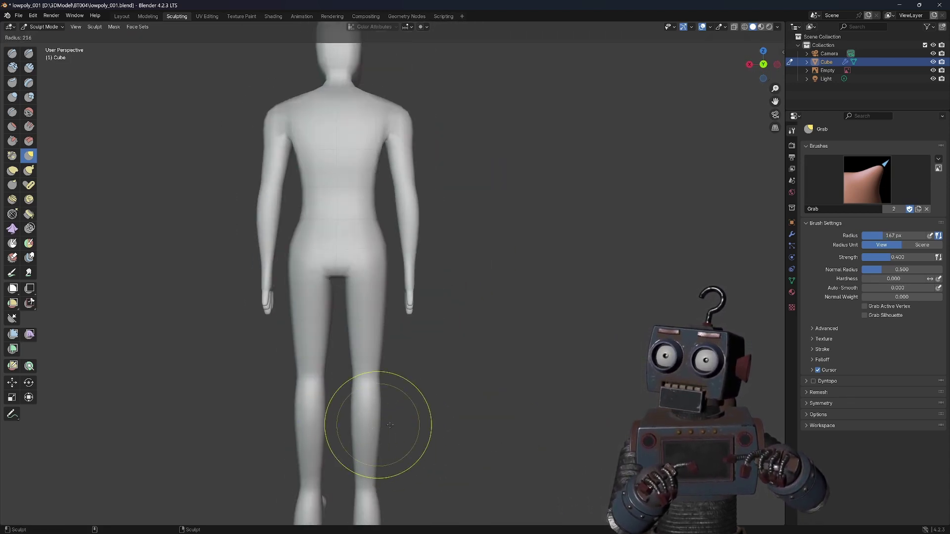
click(385, 430)
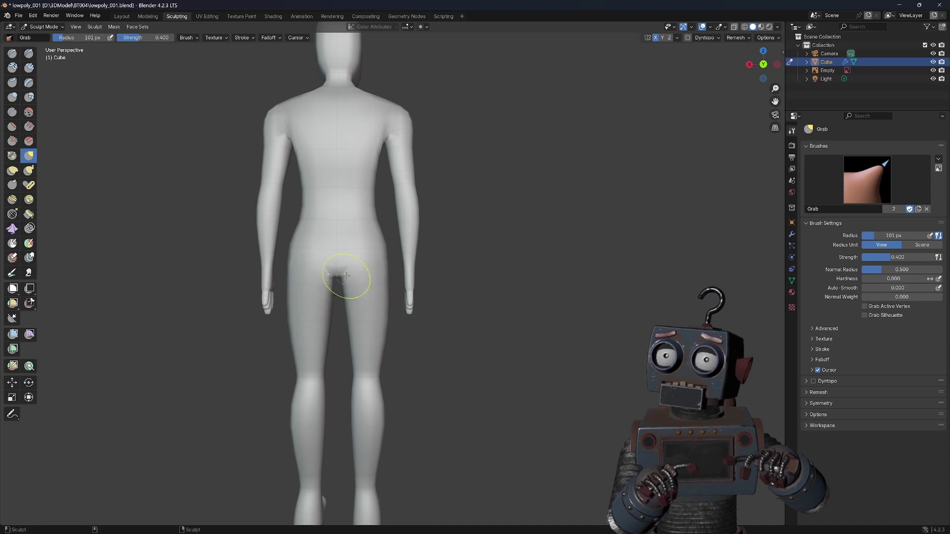
mouse_move(345, 276)
middle_down()
mouse_move(437, 489)
mouse_move(375, 373)
middle_up()
scroll(375, 374, up, 3)
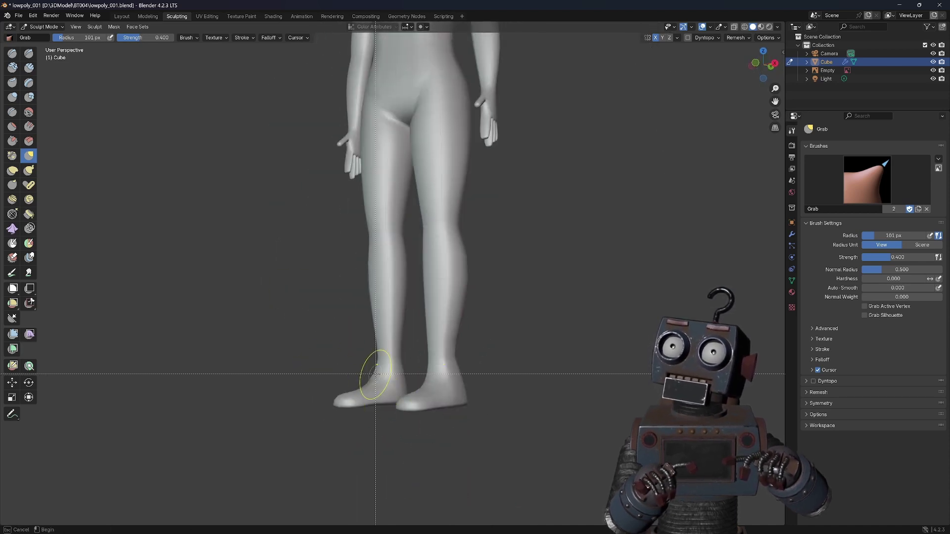
middle_drag(382, 380, 469, 444)
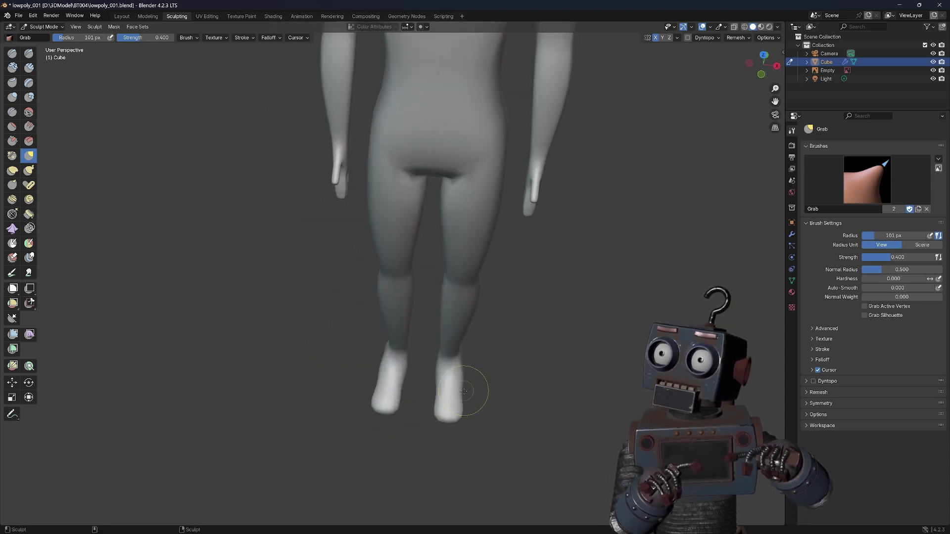
mouse_move(484, 417)
middle_down()
mouse_move(445, 388)
mouse_move(322, 382)
mouse_move(388, 378)
mouse_move(335, 318)
mouse_move(418, 297)
mouse_move(374, 272)
mouse_move(465, 208)
mouse_move(507, 315)
mouse_move(453, 269)
middle_up()
scroll(475, 191, down, 3)
scroll(454, 269, up, 4)
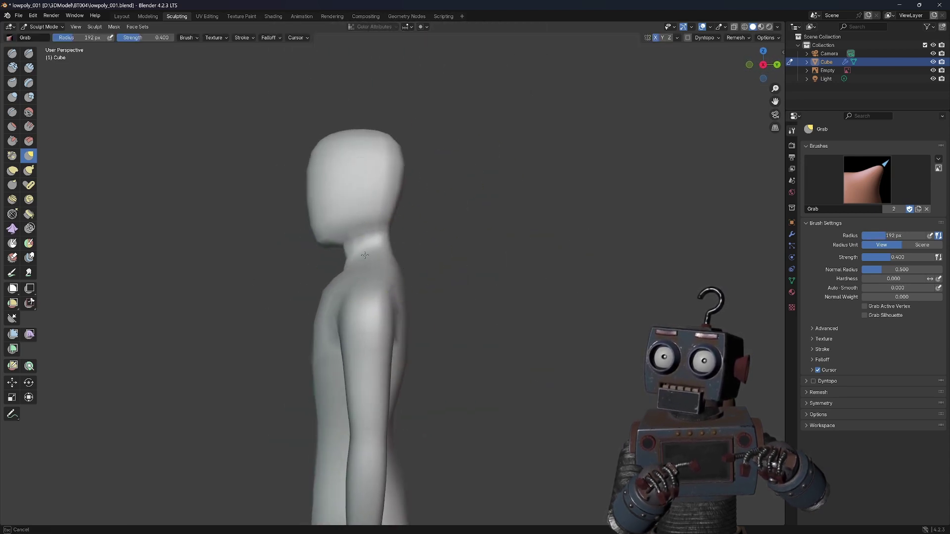
middle_drag(383, 264, 391, 277)
Sculpt the neck, shoulder and hips, resizing the brush down to 86 px
key(f)
click(377, 246)
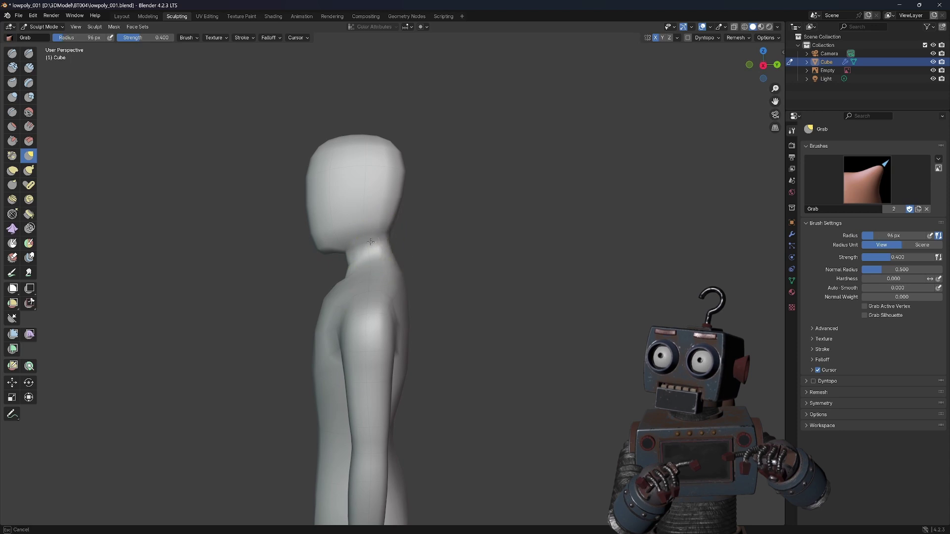
mouse_move(380, 226)
middle_down()
mouse_move(414, 280)
mouse_move(377, 317)
mouse_move(340, 293)
mouse_move(403, 318)
mouse_move(283, 228)
mouse_move(468, 212)
mouse_move(494, 268)
mouse_move(405, 315)
middle_up()
key(f)
click(468, 212)
key(f)
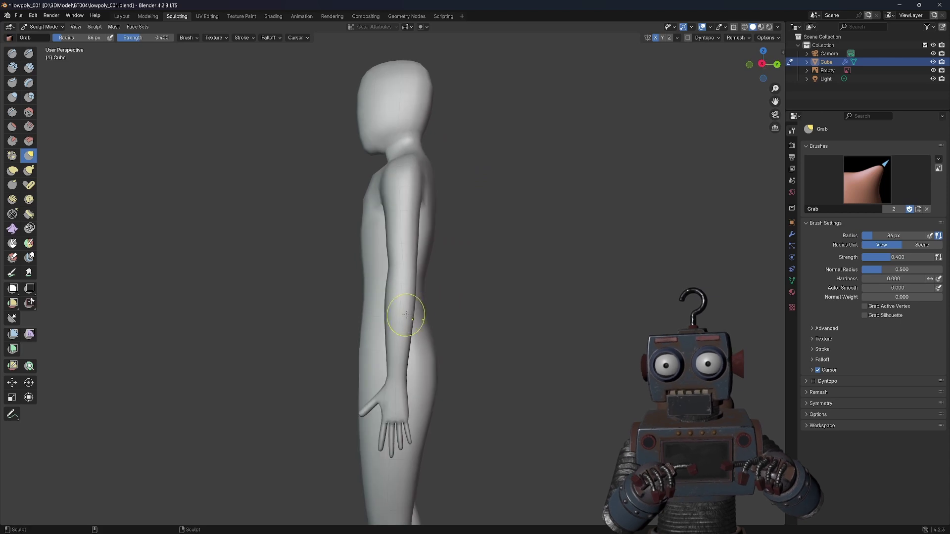
middle_drag(406, 274, 494, 297)
scroll(574, 315, up, 5)
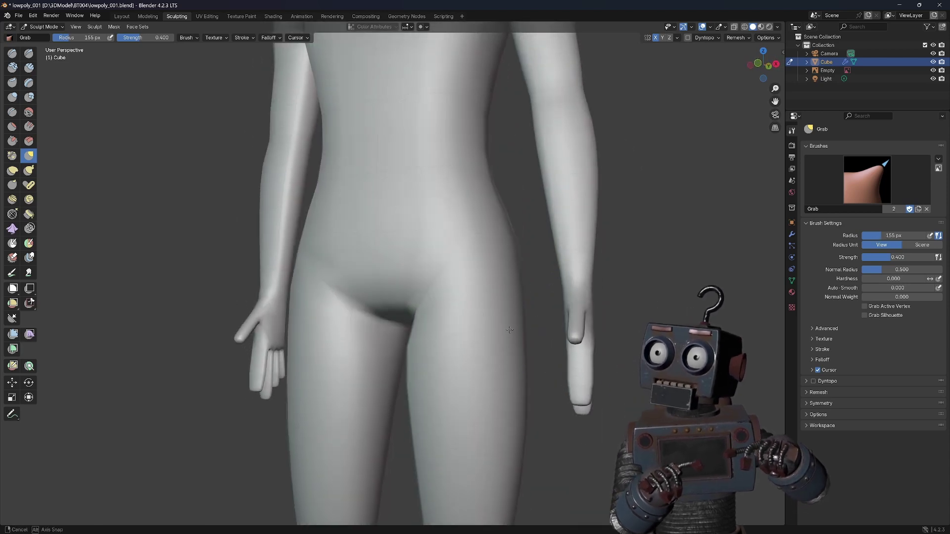
middle_drag(574, 315, 566, 329)
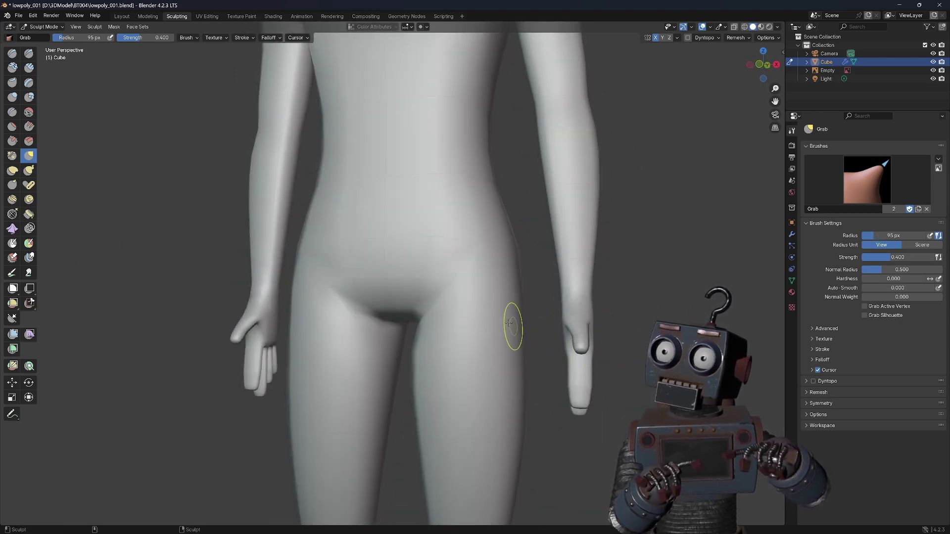
Work the figure with the Pose and Inflate brushes, then grab-sculpt the hand close up
key(shift+p)
middle_drag(528, 404, 572, 336)
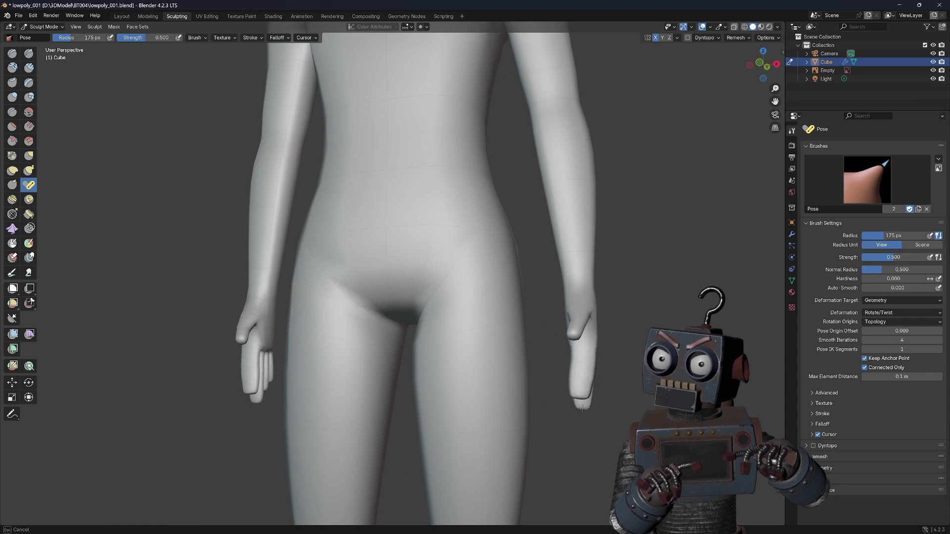
mouse_move(583, 408)
middle_down()
mouse_move(219, 391)
mouse_move(63, 132)
mouse_move(82, 239)
middle_up()
key(i)
key(g)
scroll(197, 340, up, 3)
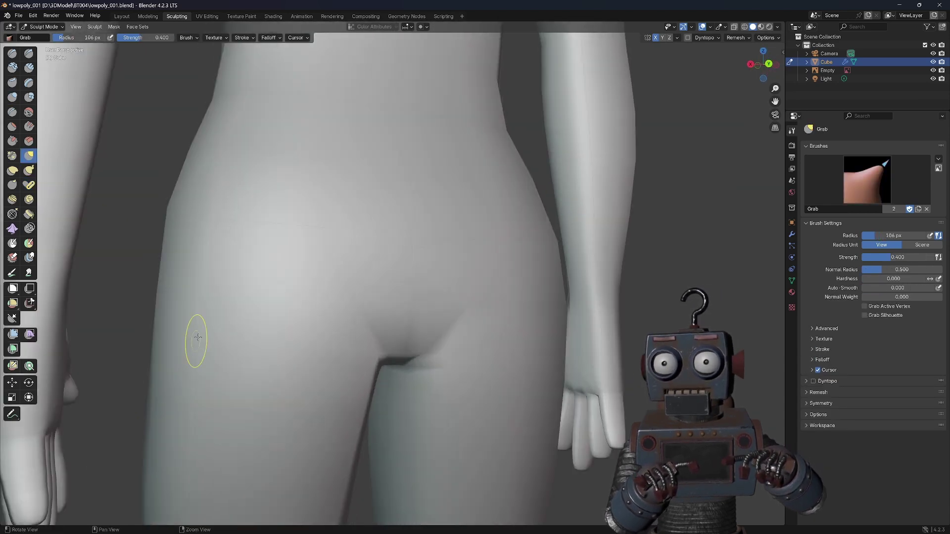
mouse_move(198, 340)
shift+middle_down()
mouse_move(396, 262)
mouse_move(524, 247)
mouse_move(286, 188)
mouse_move(106, 297)
mouse_move(272, 190)
mouse_move(294, 265)
mouse_move(296, 144)
mouse_move(244, 212)
mouse_move(498, 188)
shift+middle_up()
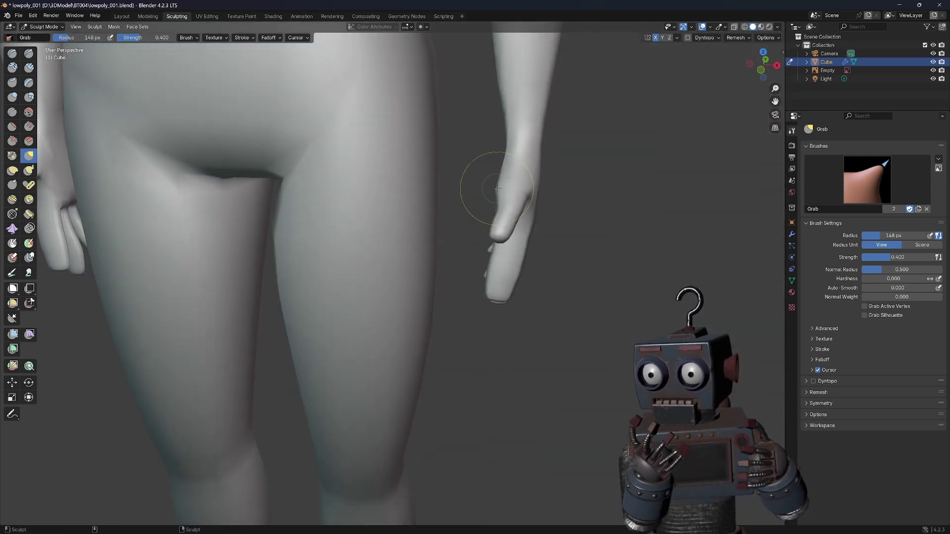
Sculpt the spread hand and fingers with a larger Grab brush
mouse_move(495, 234)
middle_down()
mouse_move(443, 197)
mouse_move(522, 265)
middle_up()
middle_drag(510, 307, 462, 218)
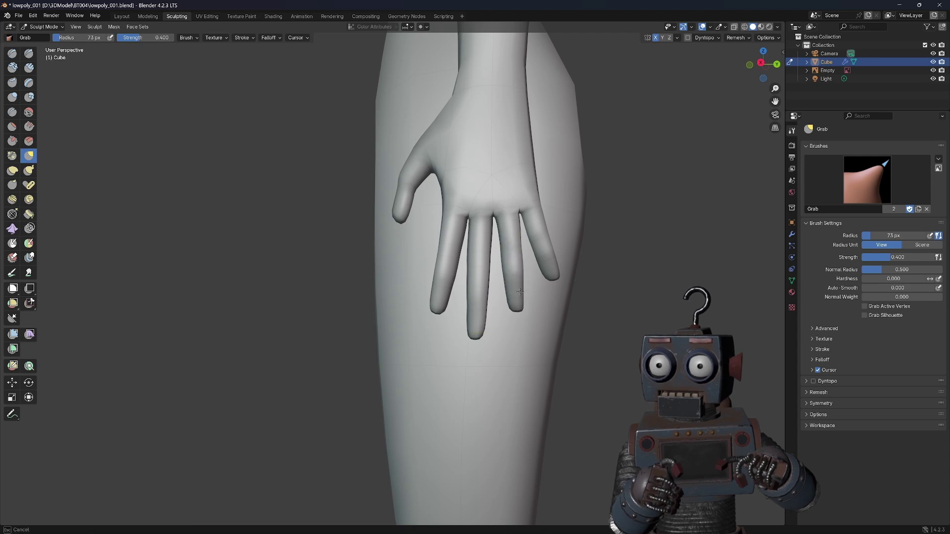
mouse_move(520, 292)
middle_down()
mouse_move(282, 257)
mouse_move(493, 290)
mouse_move(259, 322)
mouse_move(497, 199)
mouse_move(537, 287)
middle_up()
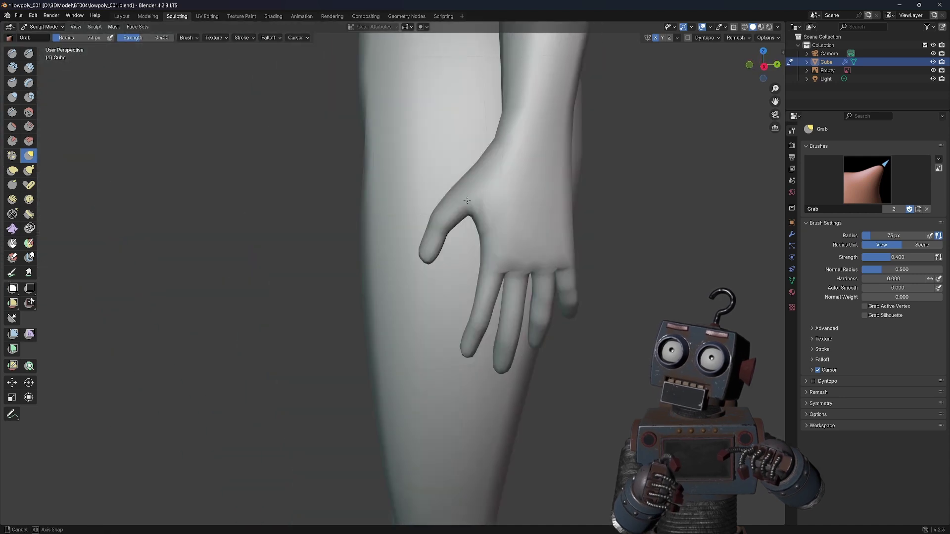
key(f)
click(537, 287)
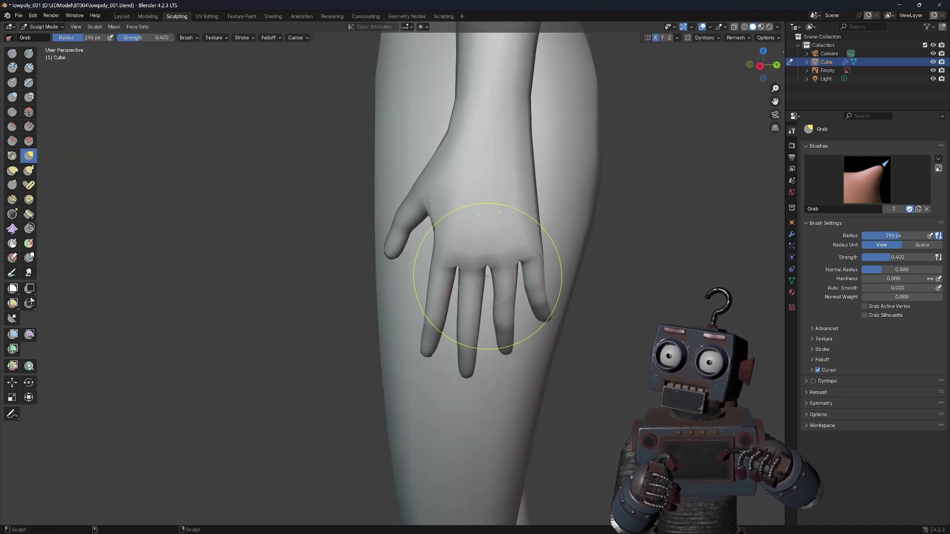
middle_drag(482, 272, 447, 217)
scroll(572, 202, down, 5)
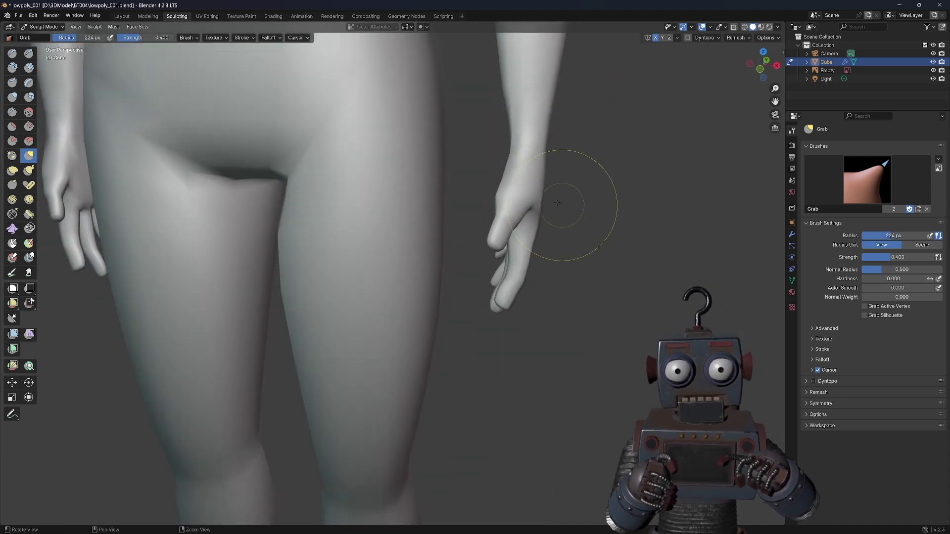
Review the hips and thighs from the side, then enter Edit Mode on the body mesh
middle_drag(572, 201, 612, 281)
scroll(496, 246, down, 3)
scroll(455, 297, up, 4)
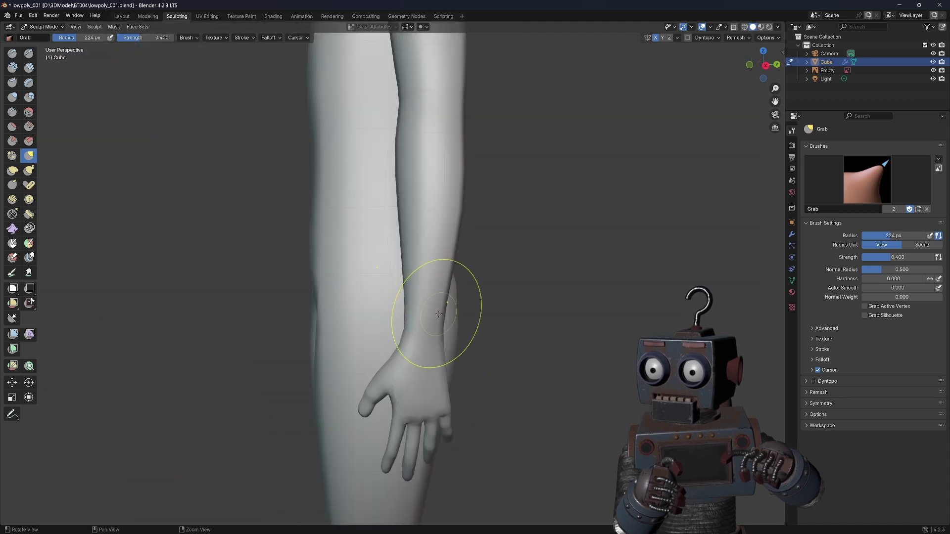
scroll(456, 297, down, 5)
mouse_move(455, 297)
middle_down()
mouse_move(402, 322)
mouse_move(477, 313)
mouse_move(509, 339)
middle_up()
scroll(443, 285, up, 2)
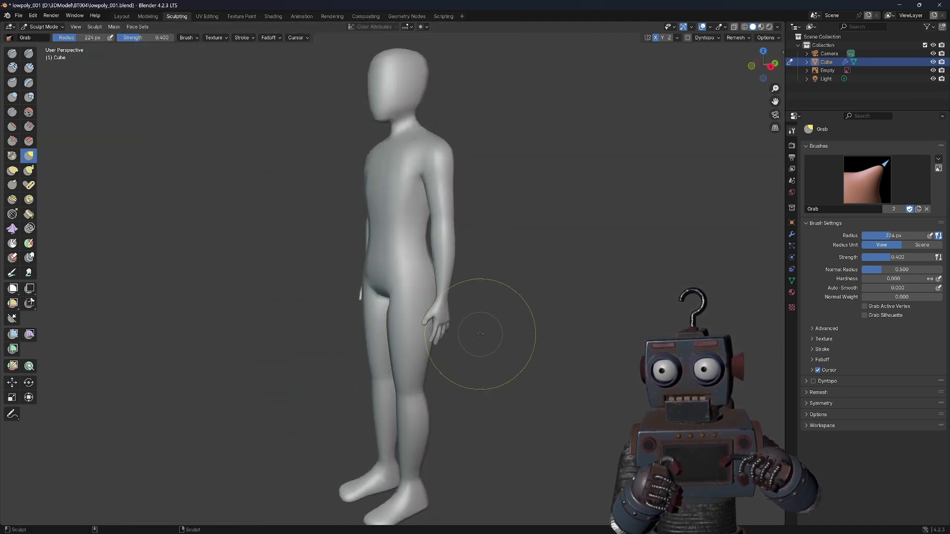
click(147, 17)
scroll(494, 272, up, 2)
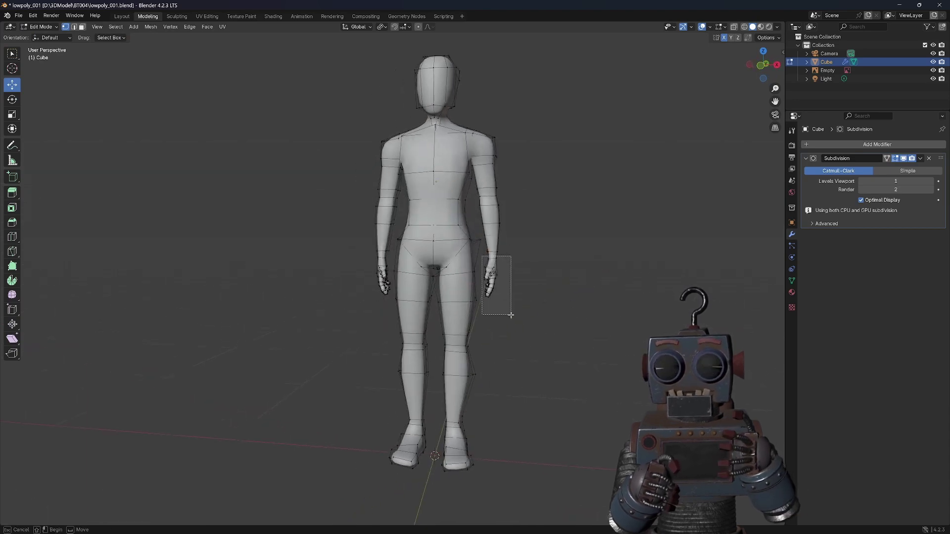
With X-ray on, scale the selected hand slightly larger
click(734, 27)
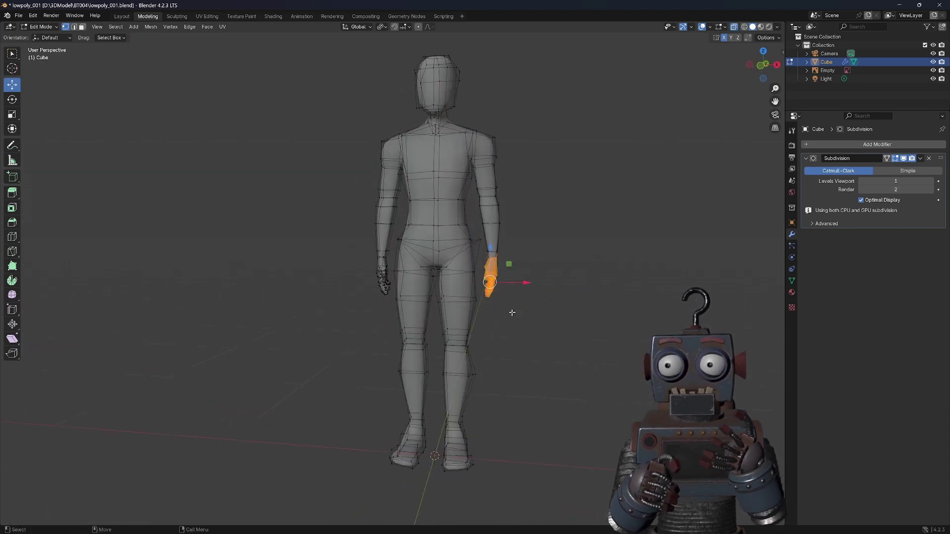
scroll(512, 312, up, 4)
middle_drag(509, 310, 494, 298)
drag(503, 275, 510, 275)
mouse_move(509, 276)
middle_down()
mouse_move(494, 282)
mouse_move(386, 196)
middle_up()
Return to the Sculpting workspace and view the figure from the front
click(176, 16)
middle_drag(446, 297, 500, 298)
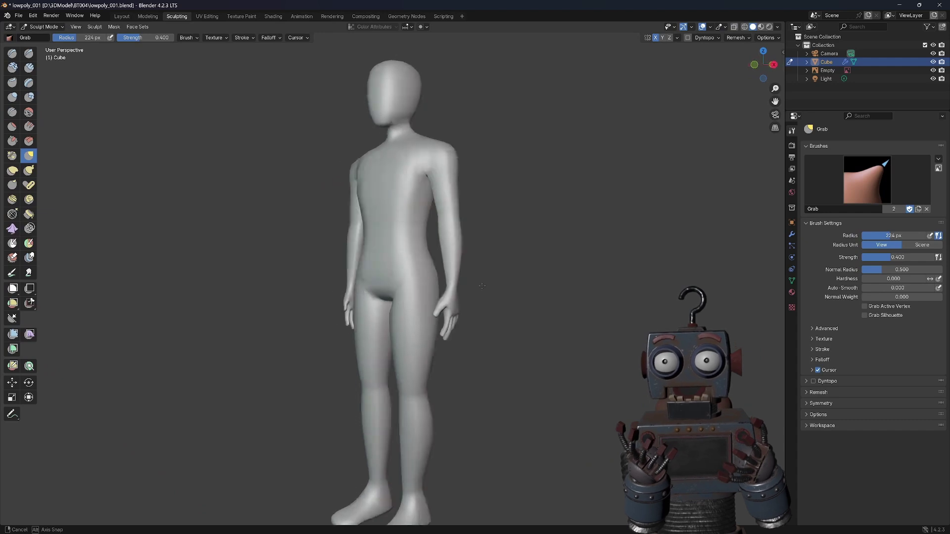
scroll(500, 298, down, 2)
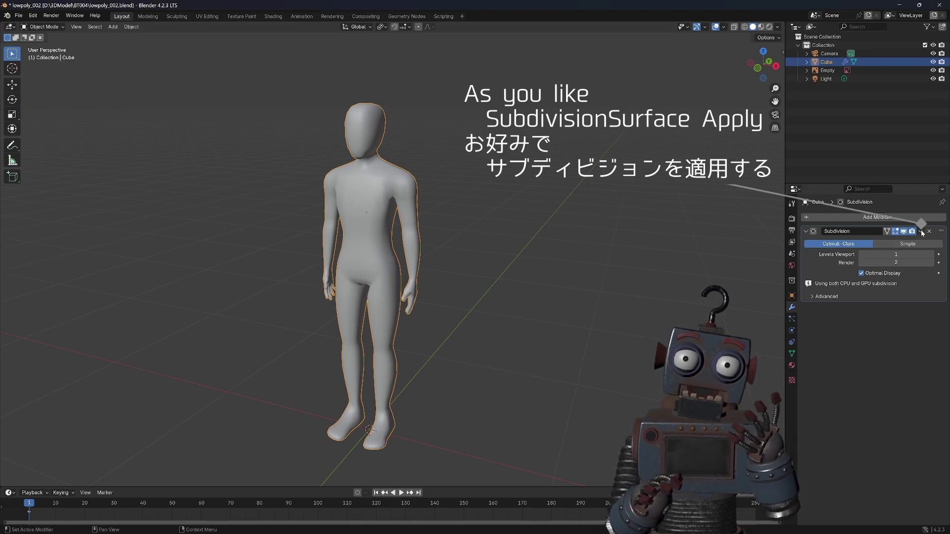
Apply the body's Subdivision modifier and inspect the denser mesh with see-through display off
click(922, 233)
click(897, 240)
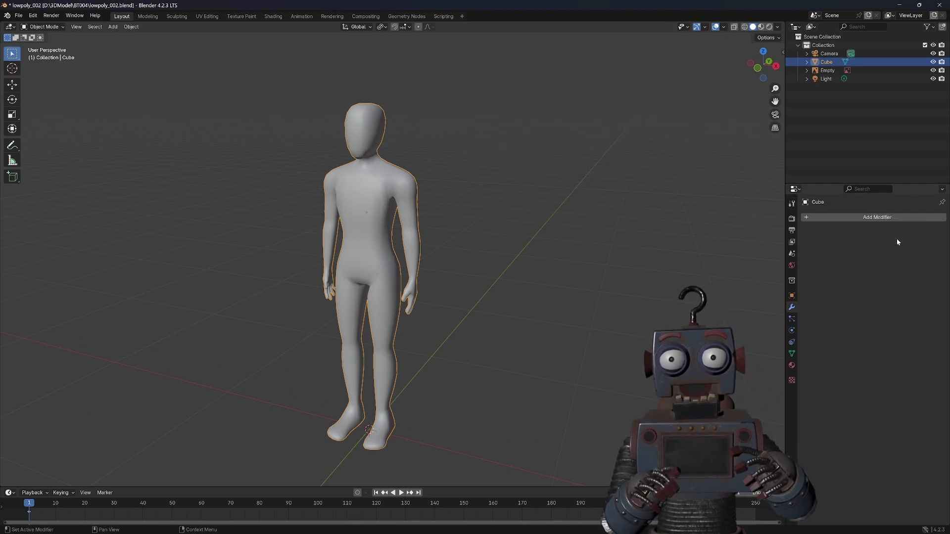
click(148, 16)
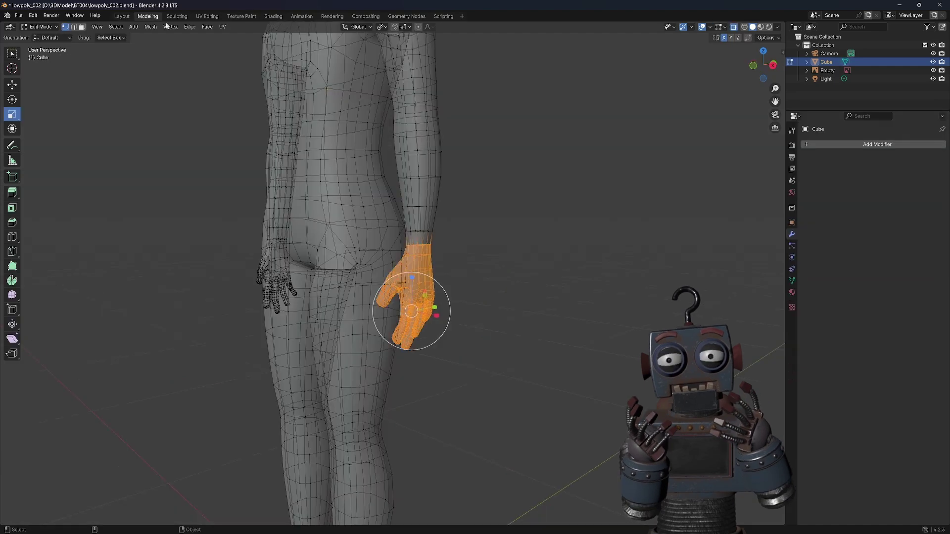
scroll(587, 122, down, 5)
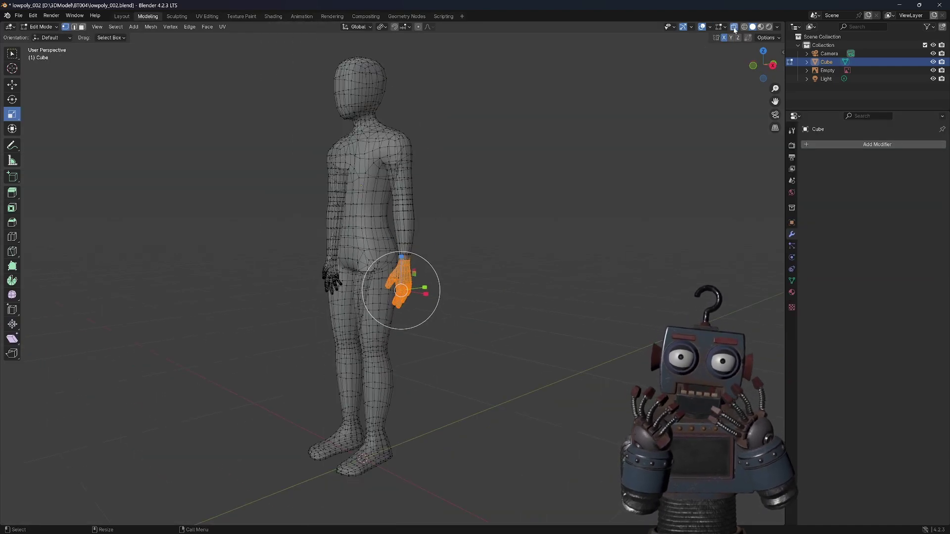
click(734, 28)
click(490, 177)
mouse_move(490, 176)
middle_down()
mouse_move(591, 190)
mouse_move(134, 183)
middle_up()
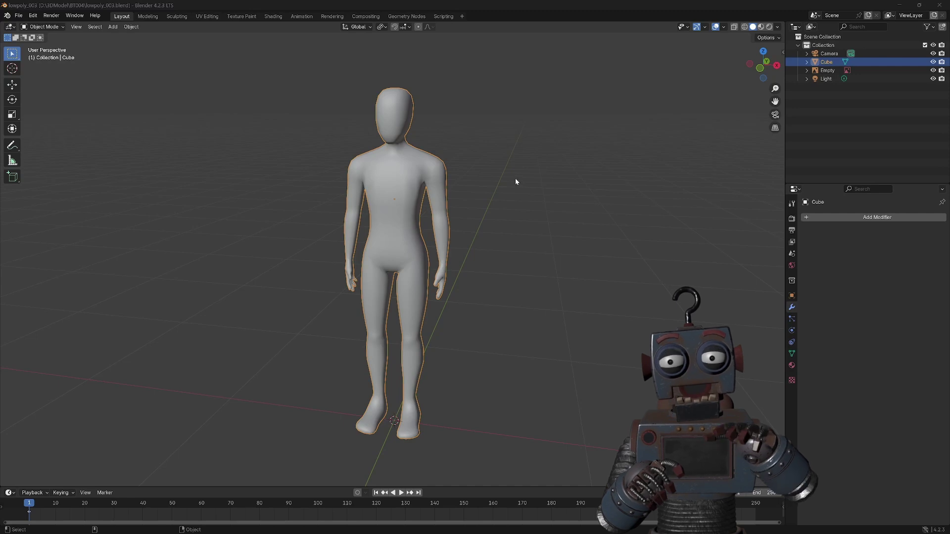
Add a Multiresolution modifier to the body and subdivide it
click(846, 218)
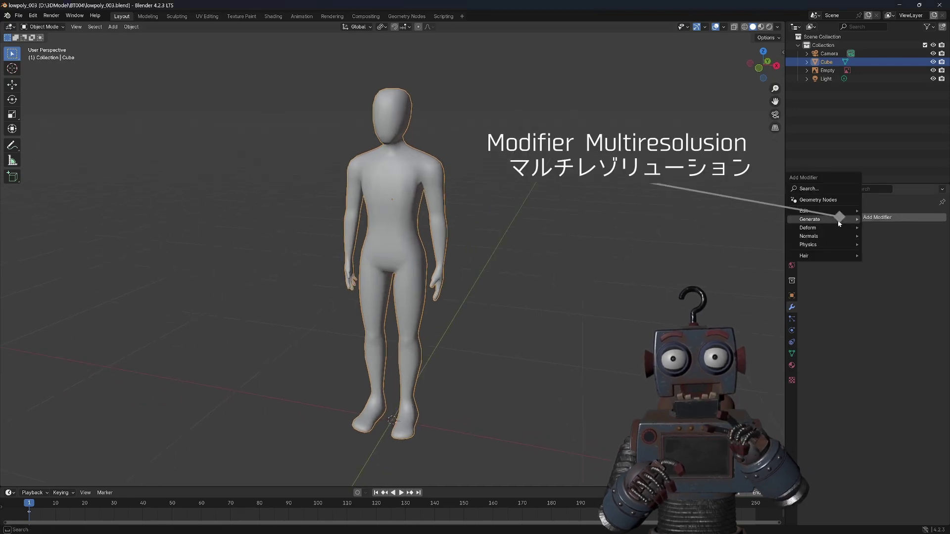
click(888, 287)
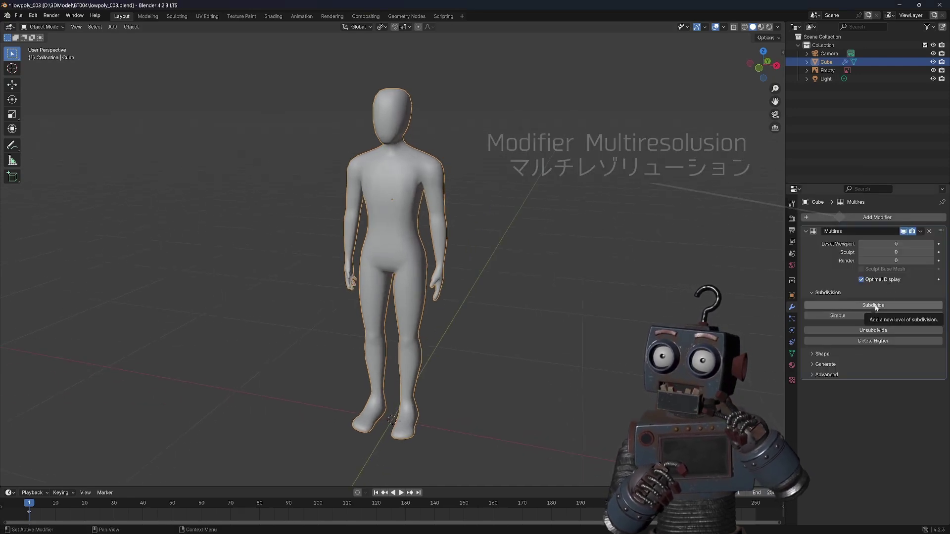
click(876, 307)
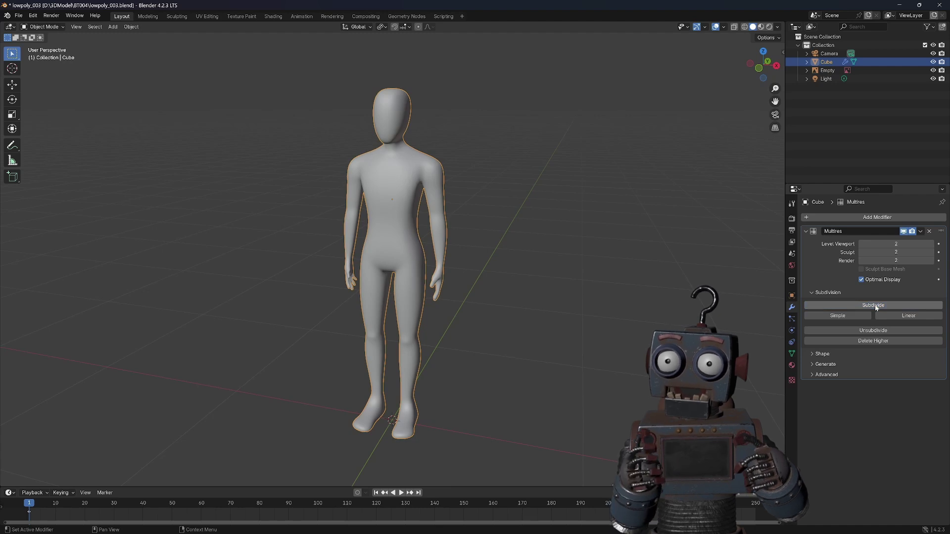
Enter Sculpt Mode on the subdivided body and pick the Crease brush
click(177, 17)
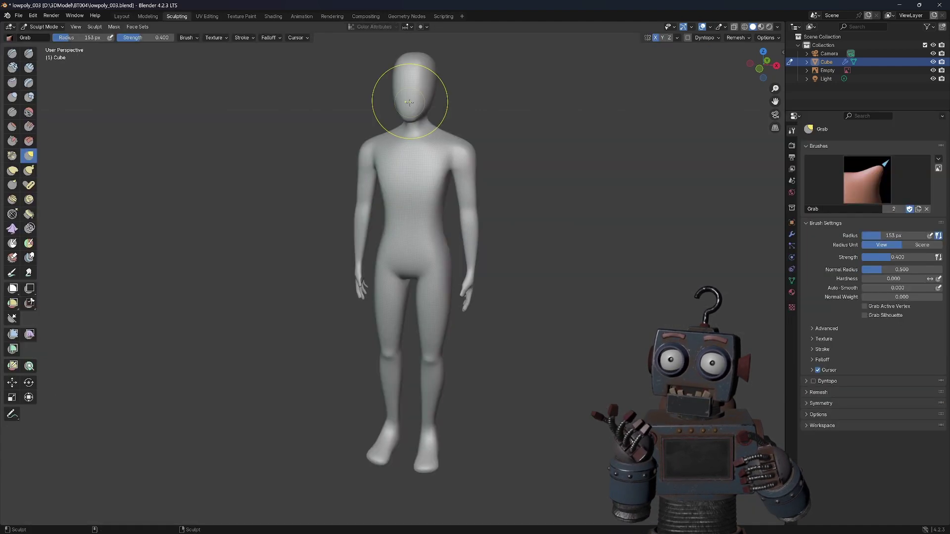
scroll(456, 180, up, 4)
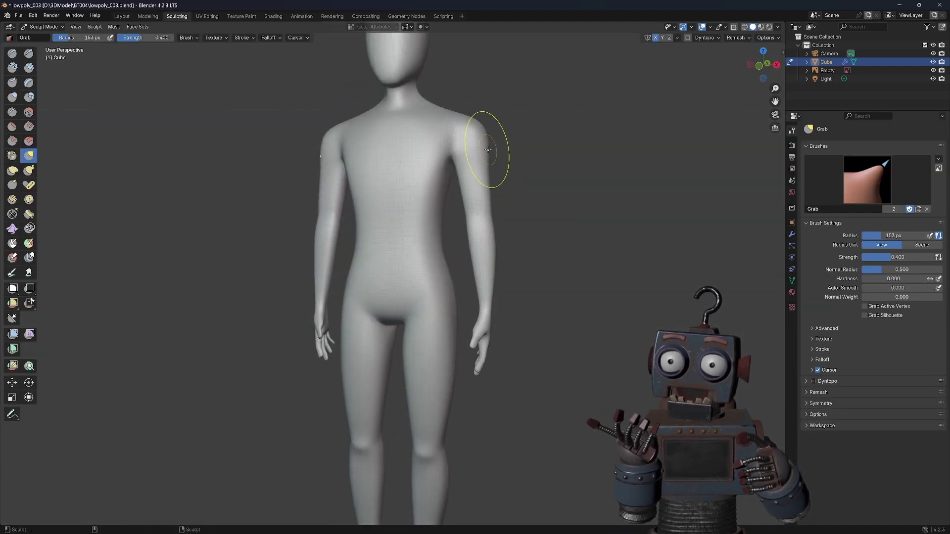
scroll(488, 150, down, 2)
scroll(372, 183, up, 5)
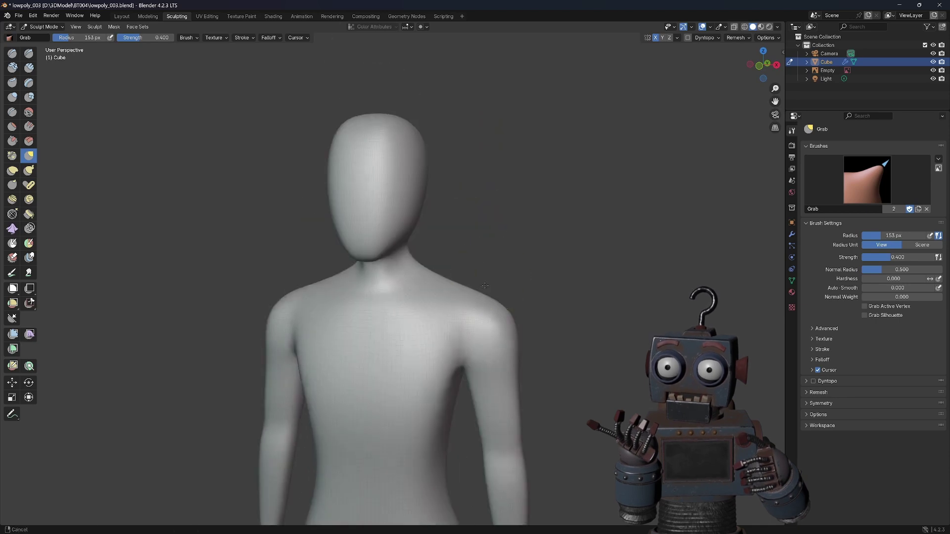
key(shift+c)
Carve two almond-shaped eye sockets with the Crease brush from right and front views
middle_drag(373, 183, 259, 197)
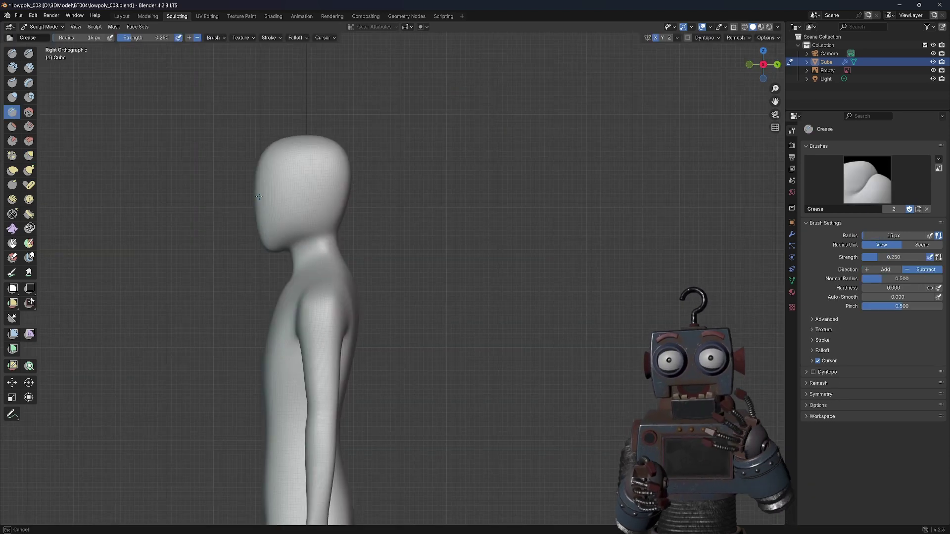
scroll(300, 168, up, 3)
scroll(223, 188, up, 2)
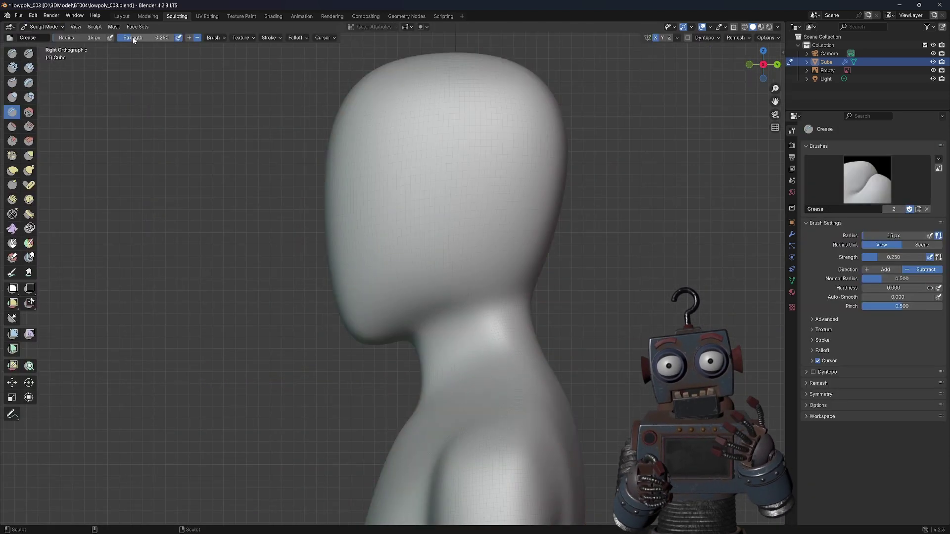
mouse_move(330, 227)
middle_down()
mouse_move(485, 195)
mouse_move(493, 177)
middle_up()
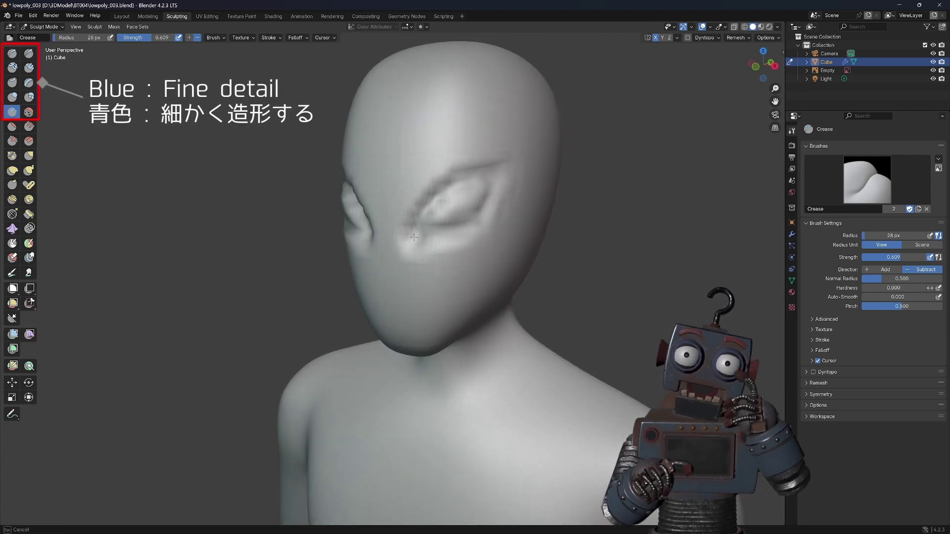
scroll(495, 236, down, 3)
scroll(530, 234, down, 3)
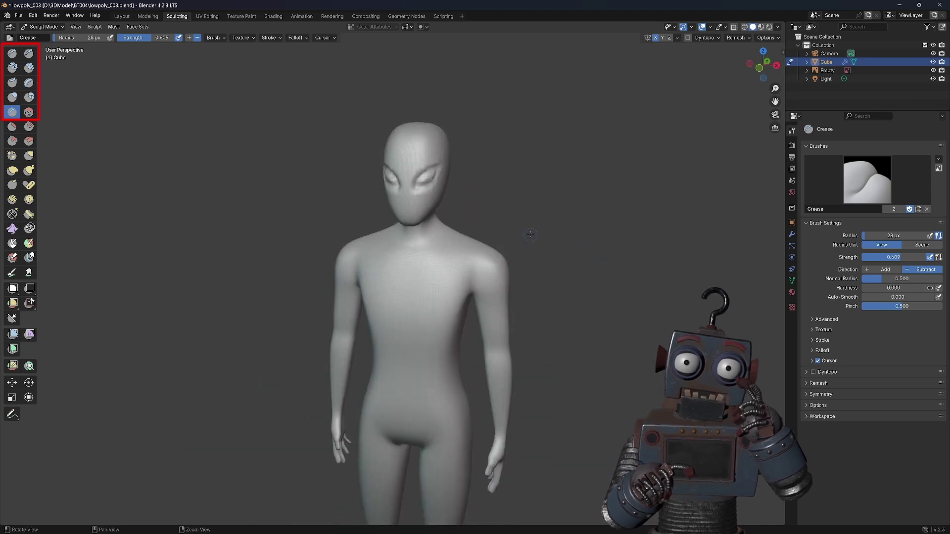
scroll(531, 234, down, 1)
scroll(495, 198, up, 3)
scroll(466, 153, up, 2)
Reshape the alien head with the Grab brush at a smaller radius
key(g)
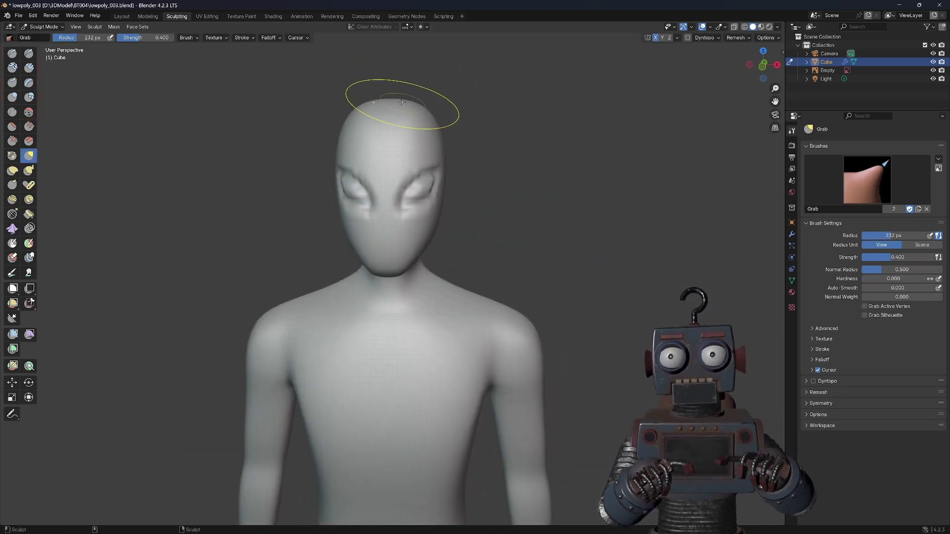
middle_drag(402, 101, 339, 148)
middle_drag(371, 117, 413, 225)
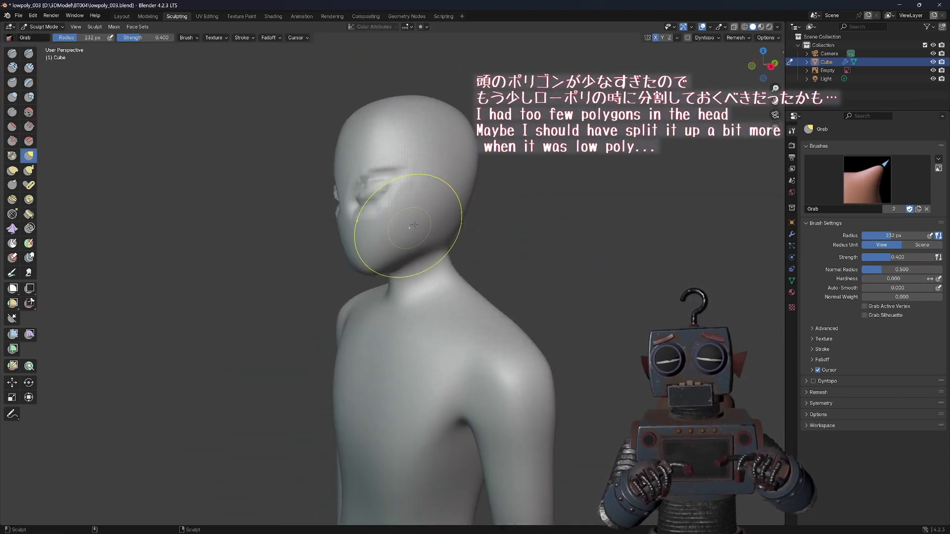
scroll(346, 198, up, 3)
key(f)
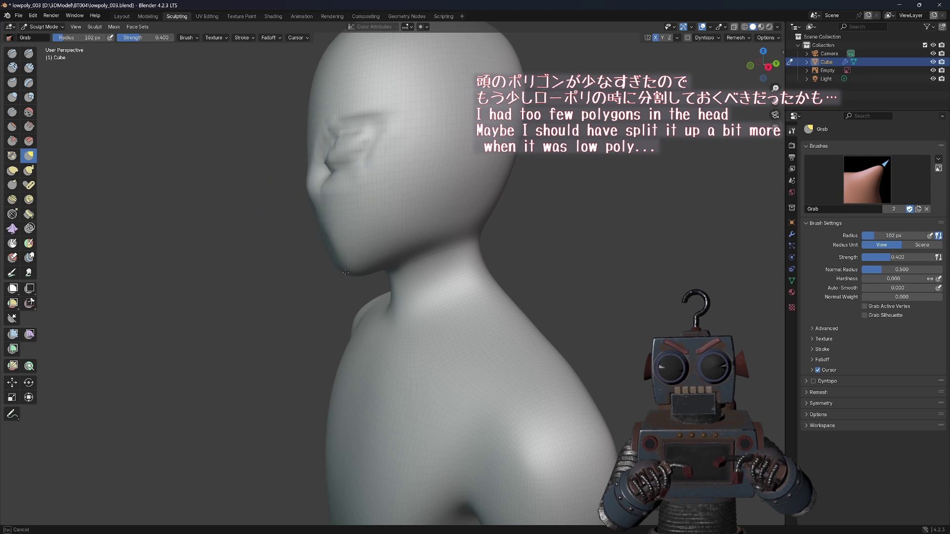
Build up the cheeks, jaw and brow ridges with Clay Strips, softening with Smooth
key(c)
mouse_move(431, 212)
middle_down()
mouse_move(378, 240)
mouse_move(379, 253)
middle_up()
middle_drag(443, 213, 413, 212)
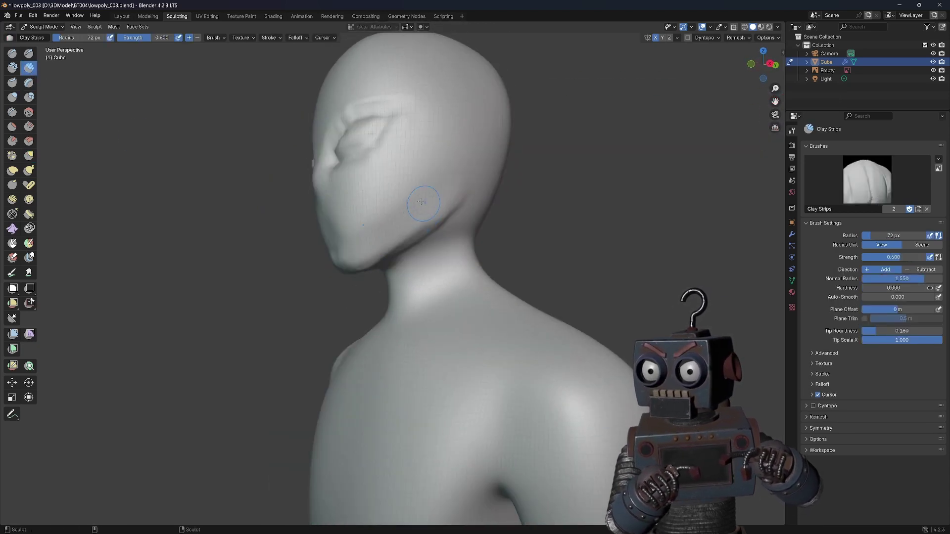
key(shift+s)
middle_drag(343, 247, 417, 171)
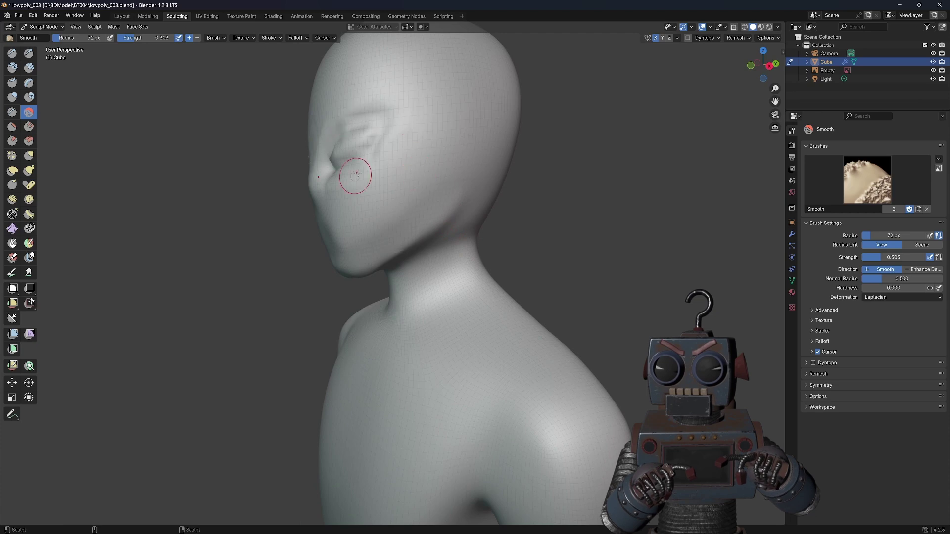
key(c)
mouse_move(358, 174)
middle_down()
mouse_move(351, 156)
mouse_move(356, 213)
mouse_move(377, 258)
middle_up()
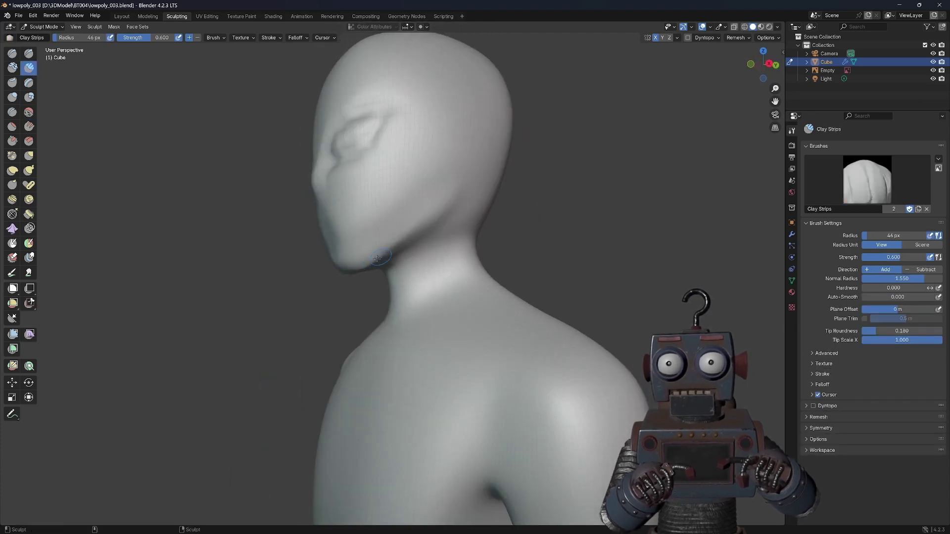
mouse_move(454, 247)
middle_down()
mouse_move(445, 277)
mouse_move(460, 307)
mouse_move(412, 261)
mouse_move(417, 347)
middle_up()
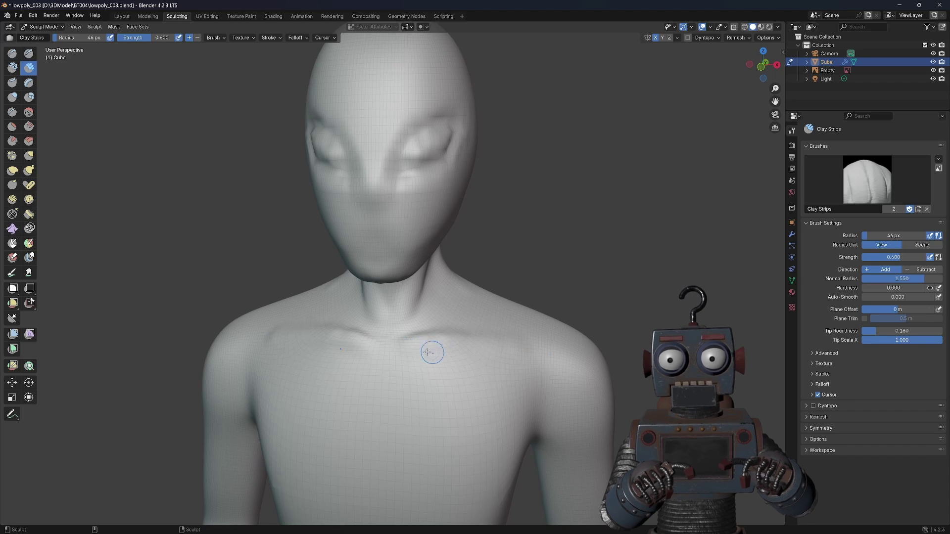
Carve a central sternum crease down the chest with the Crease brush
mouse_move(628, 386)
shift+middle_down()
mouse_move(402, 316)
mouse_move(423, 372)
mouse_move(534, 346)
mouse_move(528, 362)
shift+middle_up()
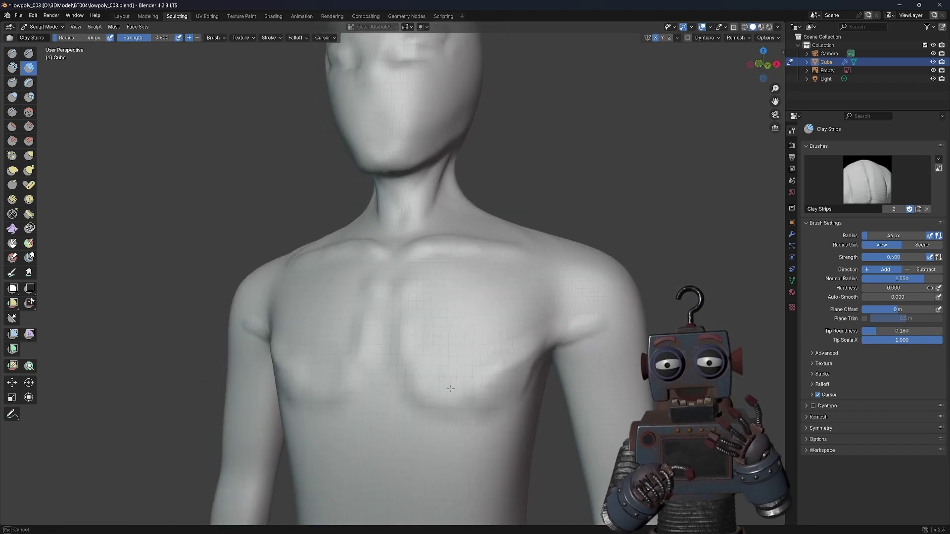
mouse_move(450, 389)
middle_down()
mouse_move(503, 272)
mouse_move(445, 322)
mouse_move(399, 288)
middle_up()
key(shift+c)
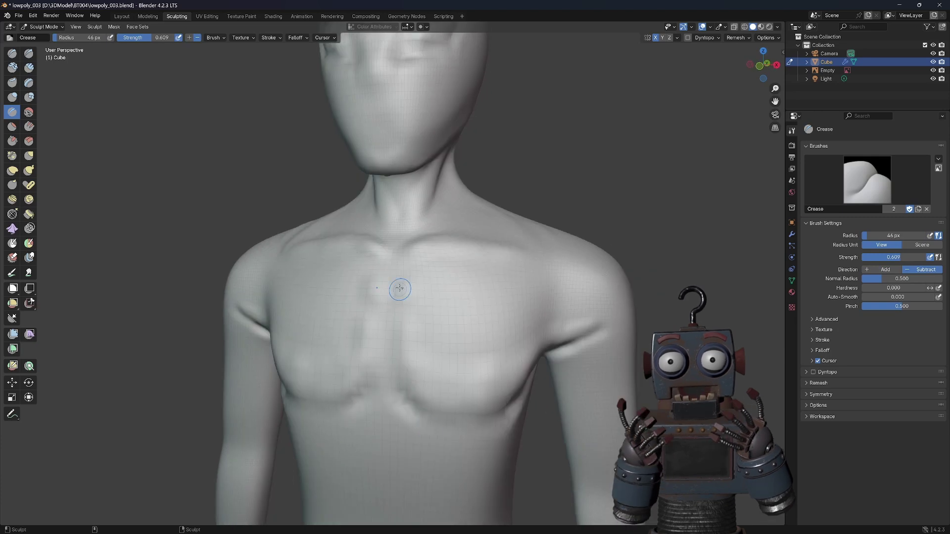
drag(400, 288, 389, 314)
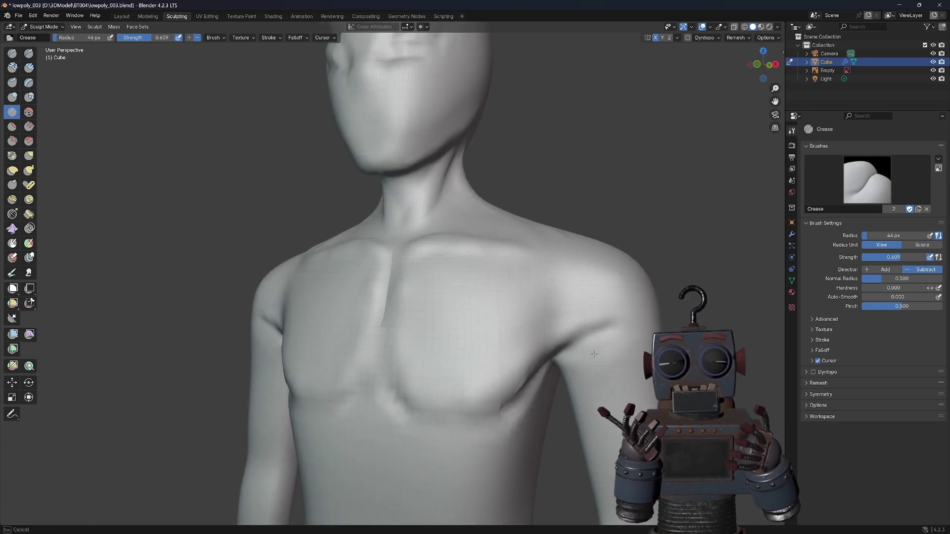
mouse_move(573, 407)
middle_down()
mouse_move(472, 400)
mouse_move(412, 380)
mouse_move(627, 339)
middle_up()
Shape the pectorals and collarbone ridges with the Draw and Clay Strips brushes
key(x)
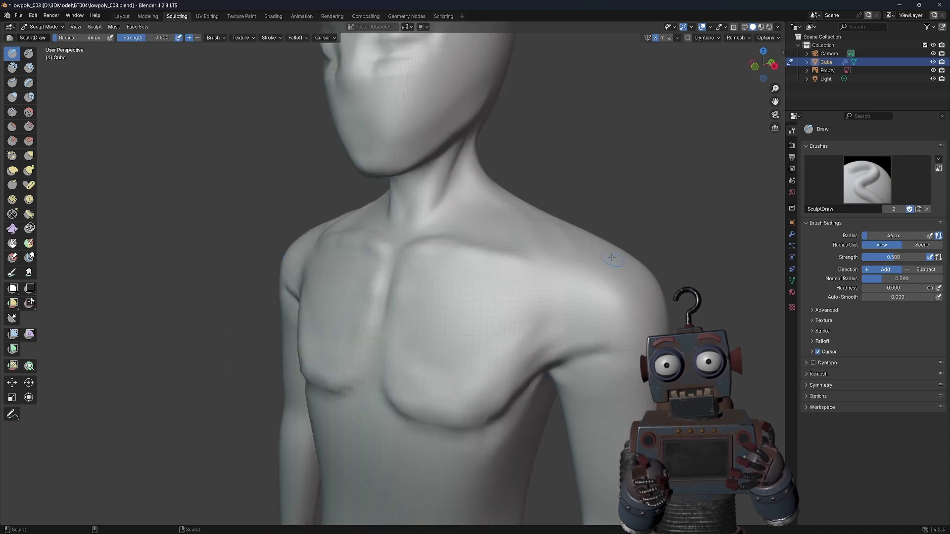
click(28, 68)
middle_drag(89, 69, 165, 54)
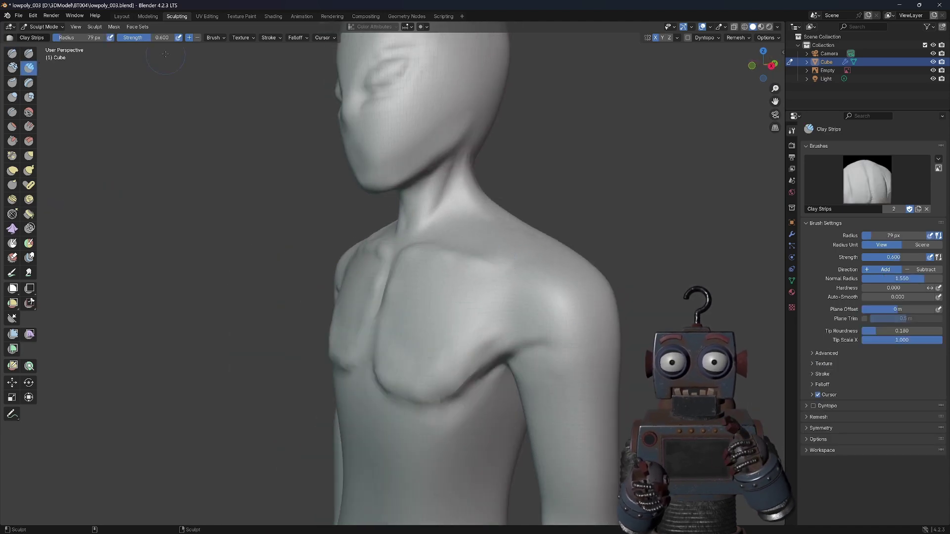
middle_drag(529, 278, 426, 299)
mouse_move(415, 403)
middle_down()
mouse_move(577, 356)
mouse_move(539, 366)
mouse_move(449, 322)
mouse_move(446, 356)
mouse_move(500, 374)
mouse_move(401, 226)
middle_up()
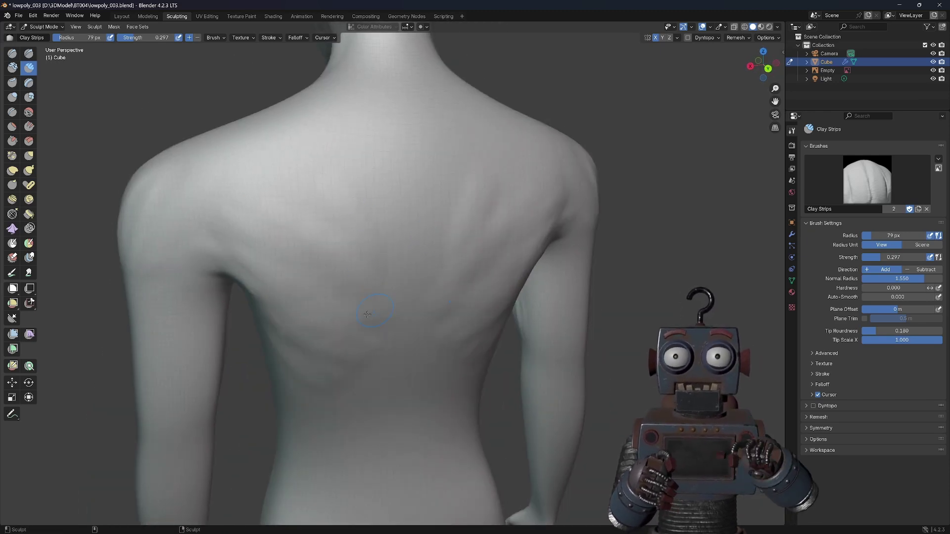
Add Clay Strips muscle definition to the shoulders and chest
mouse_move(367, 314)
middle_down()
mouse_move(158, 265)
mouse_move(462, 254)
mouse_move(362, 125)
middle_up()
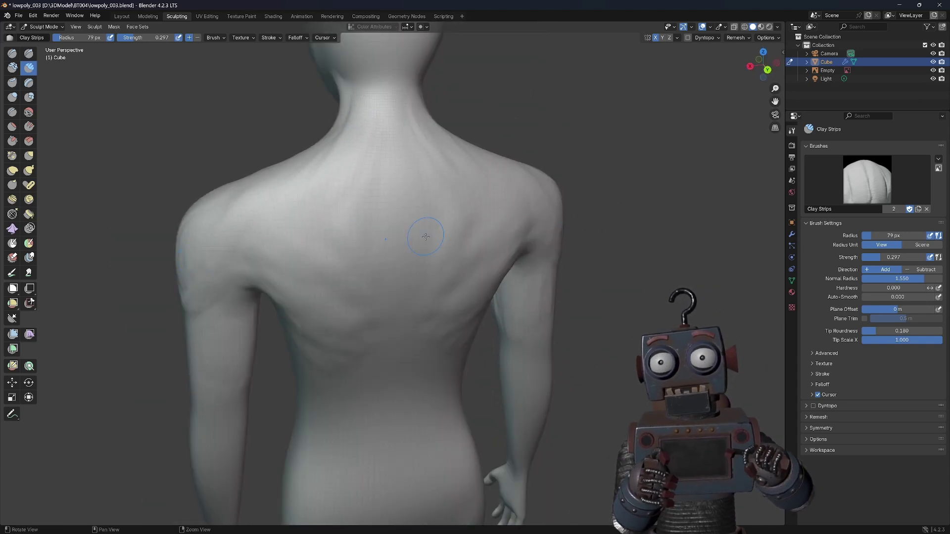
middle_drag(425, 236, 386, 161)
middle_drag(387, 238, 320, 281)
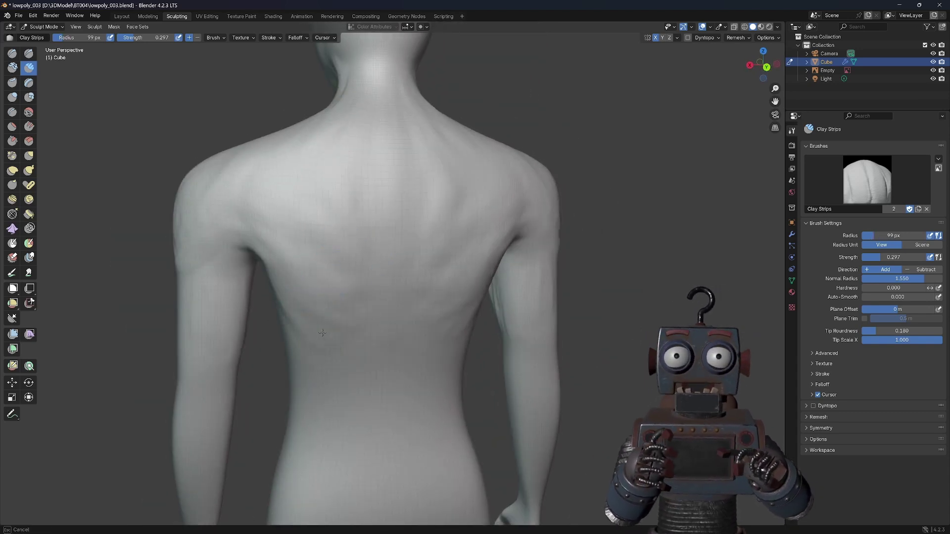
middle_drag(322, 333, 429, 301)
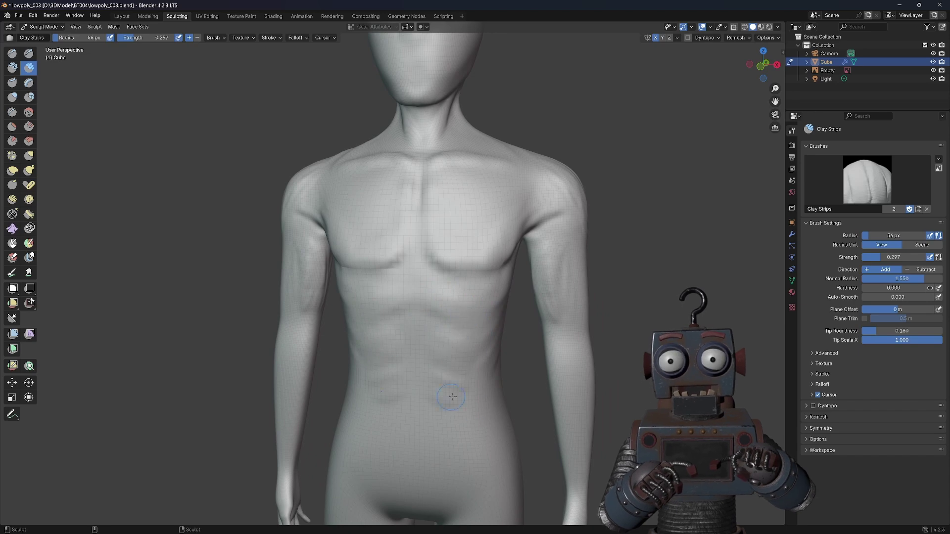
mouse_move(419, 431)
middle_down()
mouse_move(564, 288)
mouse_move(228, 284)
mouse_move(241, 165)
middle_up()
scroll(477, 371, down, 2)
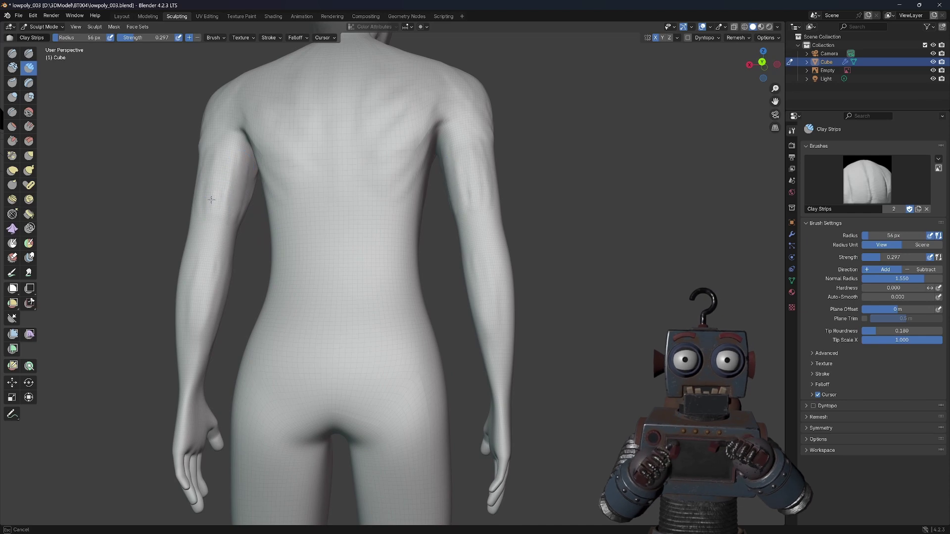
Sculpt the back, shoulder blades and buttocks with Clay Strips and Crease strokes
middle_drag(211, 200, 511, 275)
mouse_move(507, 337)
middle_down()
mouse_move(322, 388)
mouse_move(322, 333)
middle_up()
mouse_move(294, 371)
middle_down()
mouse_move(297, 425)
mouse_move(344, 366)
mouse_move(324, 407)
middle_up()
key(shift+c)
key(c)
mouse_move(282, 369)
middle_down()
mouse_move(286, 420)
mouse_move(318, 371)
mouse_move(362, 419)
middle_up()
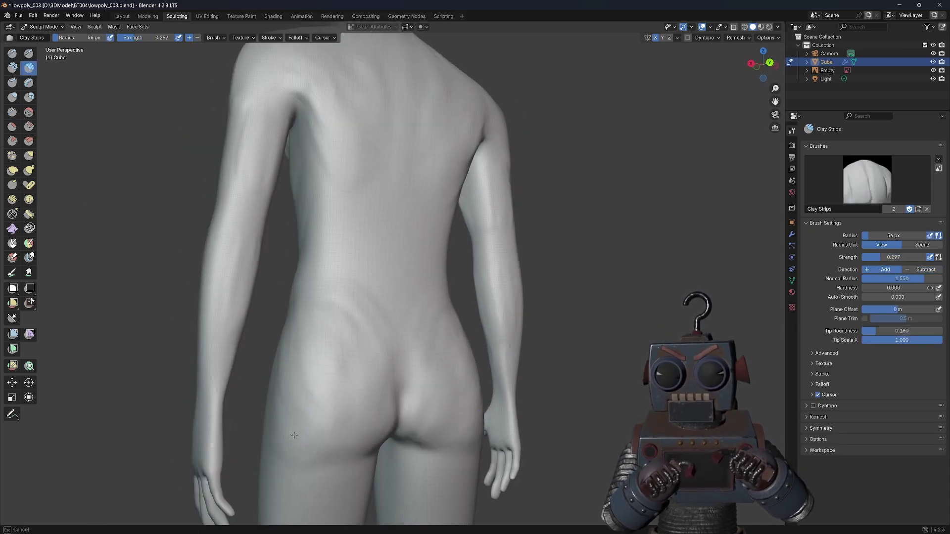
mouse_move(294, 435)
middle_down()
mouse_move(452, 337)
mouse_move(659, 272)
middle_up()
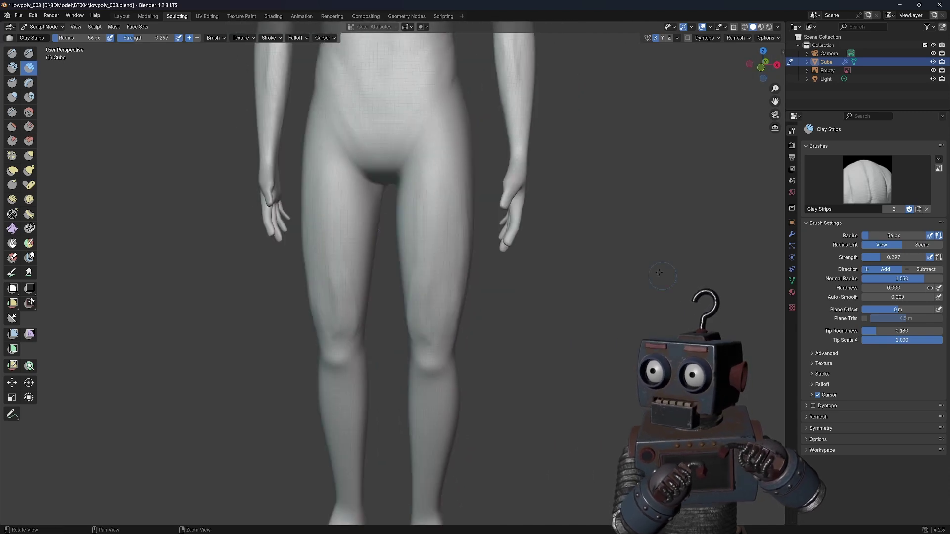
Carve crease lines along the inner thighs and build up the knees with Clay Strips
key(shift+c)
drag(340, 180, 341, 244)
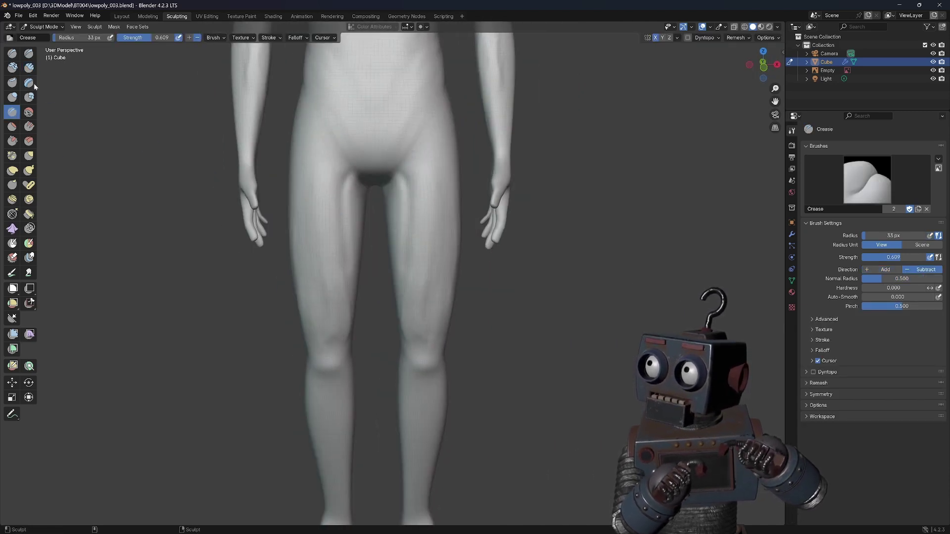
click(29, 68)
mouse_move(346, 347)
middle_down()
mouse_move(468, 411)
mouse_move(944, 436)
middle_up()
scroll(547, 385, down, 3)
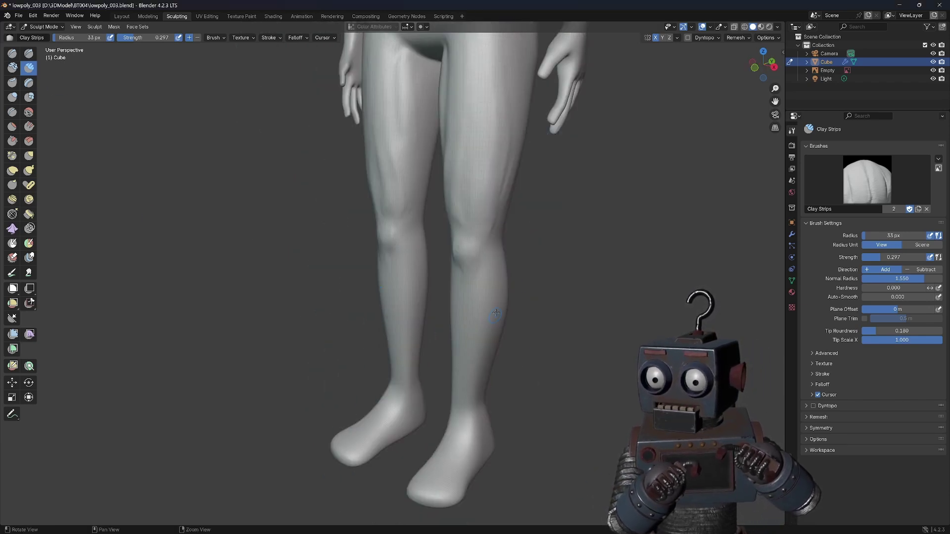
mouse_move(548, 385)
middle_down()
mouse_move(428, 342)
mouse_move(358, 400)
mouse_move(441, 364)
mouse_move(495, 321)
middle_up()
scroll(495, 321, up, 2)
Shape the lower legs with Crease and Clay Strips at a 76 px brush size
key(shift+c)
mouse_move(618, 267)
middle_down()
mouse_move(646, 250)
mouse_move(479, 317)
mouse_move(571, 317)
mouse_move(274, 340)
mouse_move(347, 327)
mouse_move(402, 392)
mouse_move(373, 320)
middle_up()
key(c)
key(f)
click(580, 317)
Reshape the ankles with the Grab brush enlarged to 190 px
key(g)
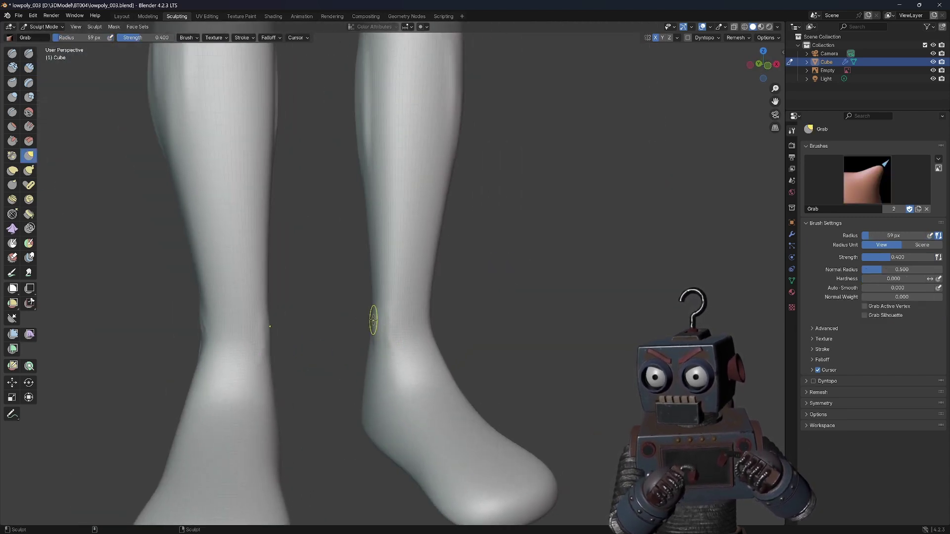
key(f)
click(452, 340)
mouse_move(452, 339)
middle_down()
mouse_move(590, 318)
mouse_move(439, 250)
middle_up()
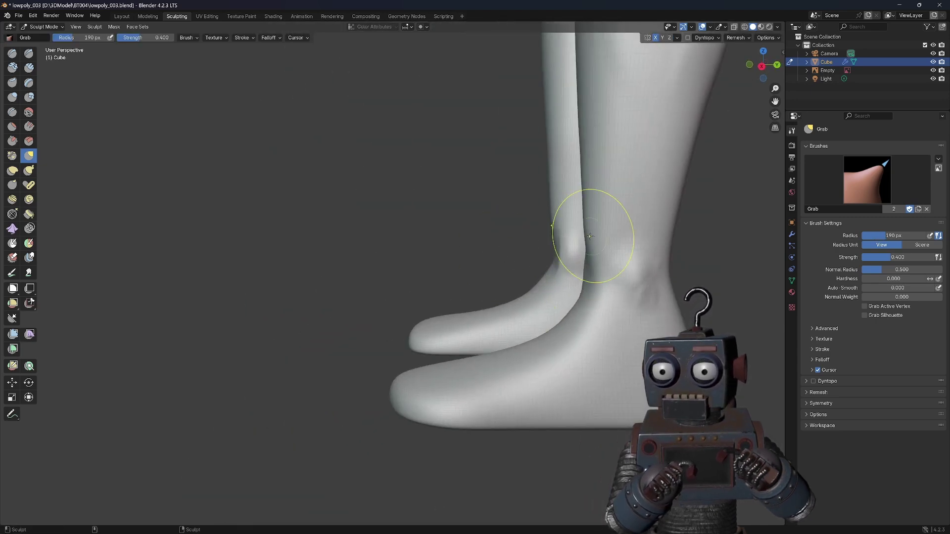
mouse_move(591, 236)
middle_down()
mouse_move(689, 211)
mouse_move(674, 231)
mouse_move(538, 244)
middle_up()
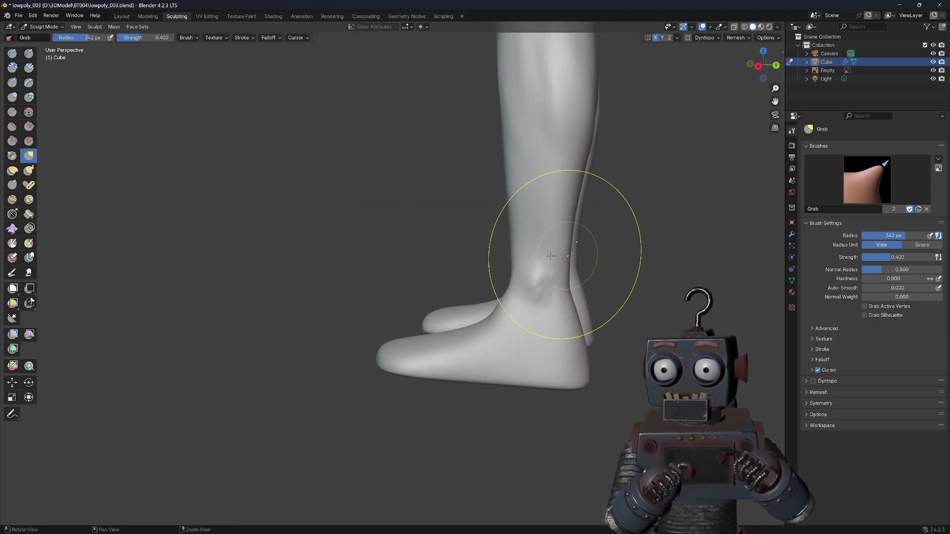
scroll(604, 361, down, 4)
scroll(569, 186, up, 4)
Refine the upper back with Clay Strips, resizing the brush to 87, 27, then 57 px
key(c)
key(f)
click(569, 185)
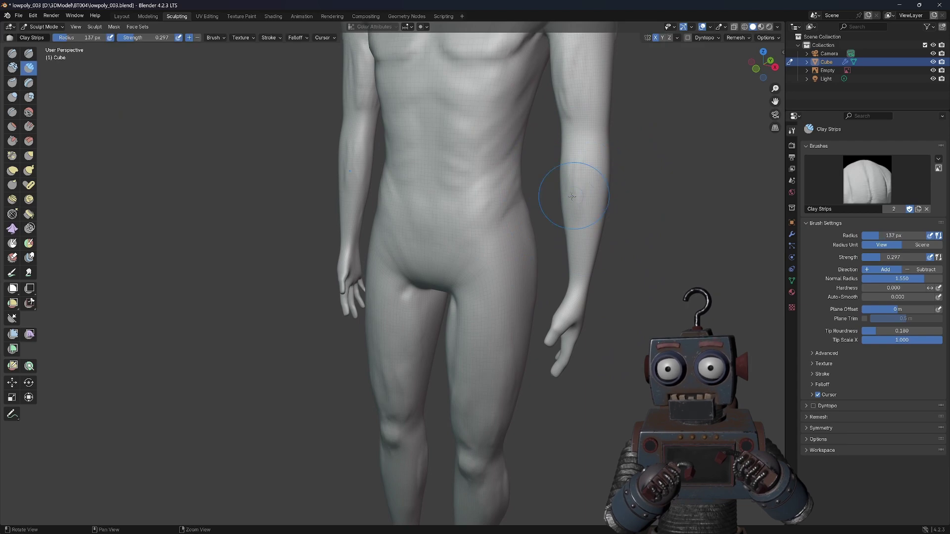
mouse_move(547, 206)
middle_down()
mouse_move(299, 140)
mouse_move(376, 188)
mouse_move(337, 212)
mouse_move(347, 237)
mouse_move(317, 232)
middle_up()
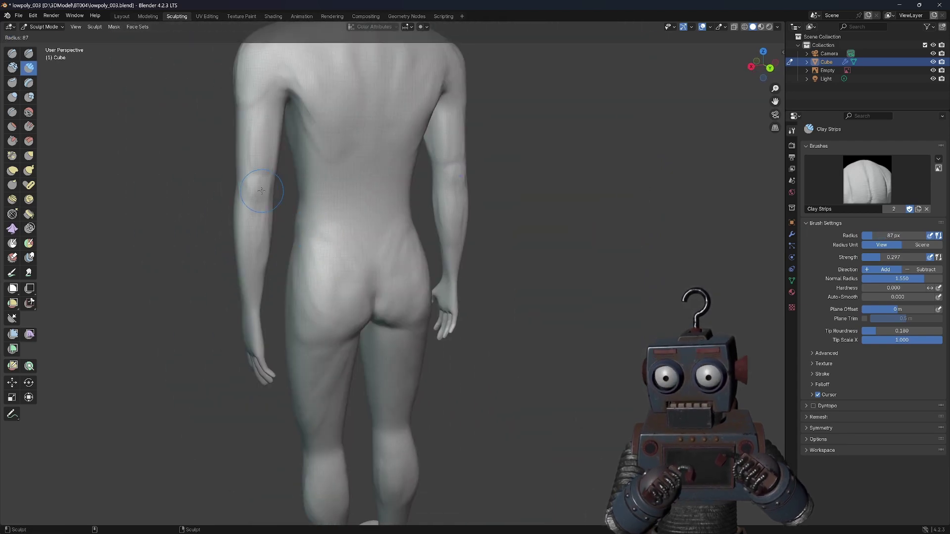
key(f)
click(261, 223)
key(f)
click(259, 130)
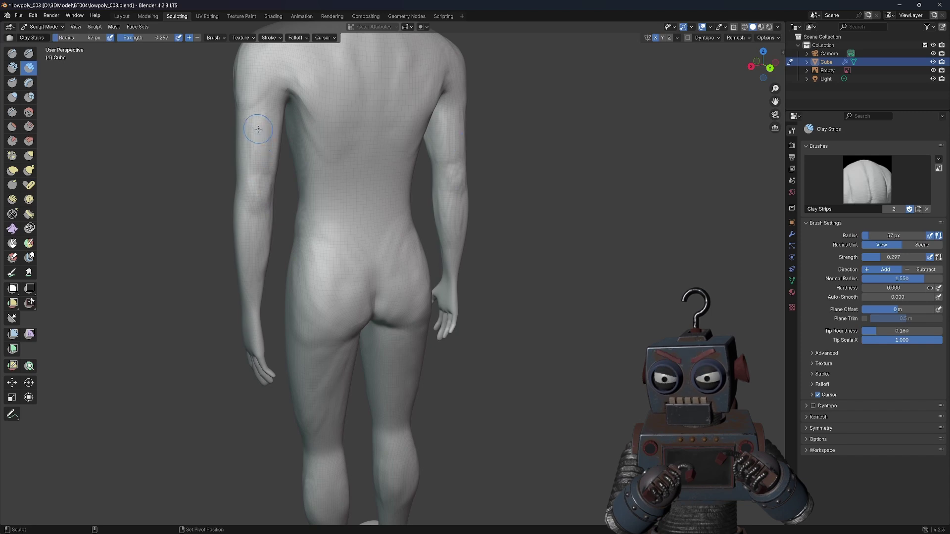
middle_drag(377, 139, 331, 264)
Add Crease and Draw strokes to the back, then pull its shape with Grab
key(shift+c)
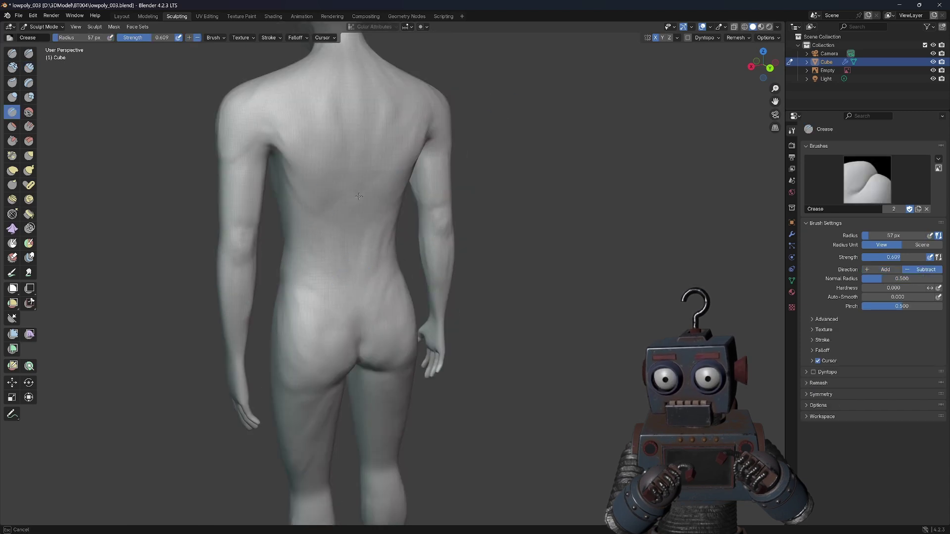
key(x)
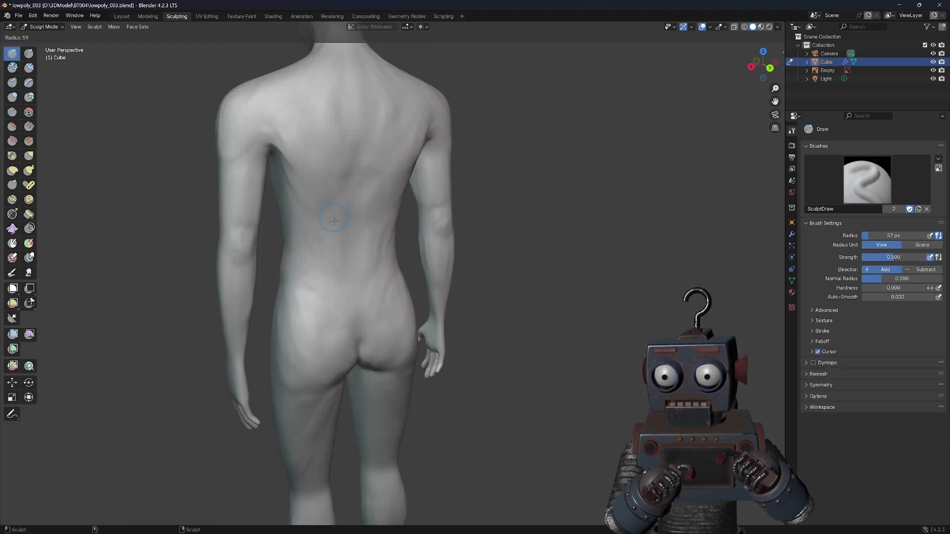
middle_drag(361, 154, 281, 269)
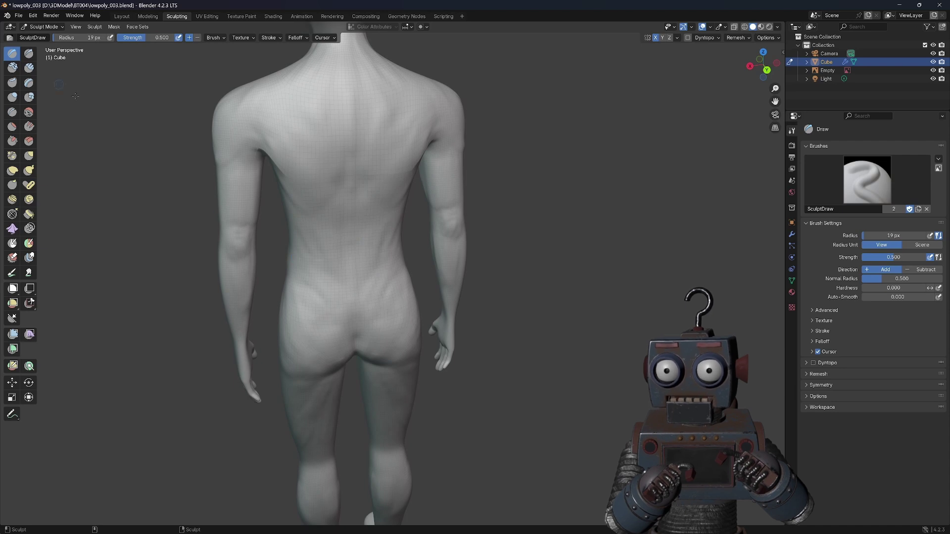
middle_drag(284, 311, 325, 272)
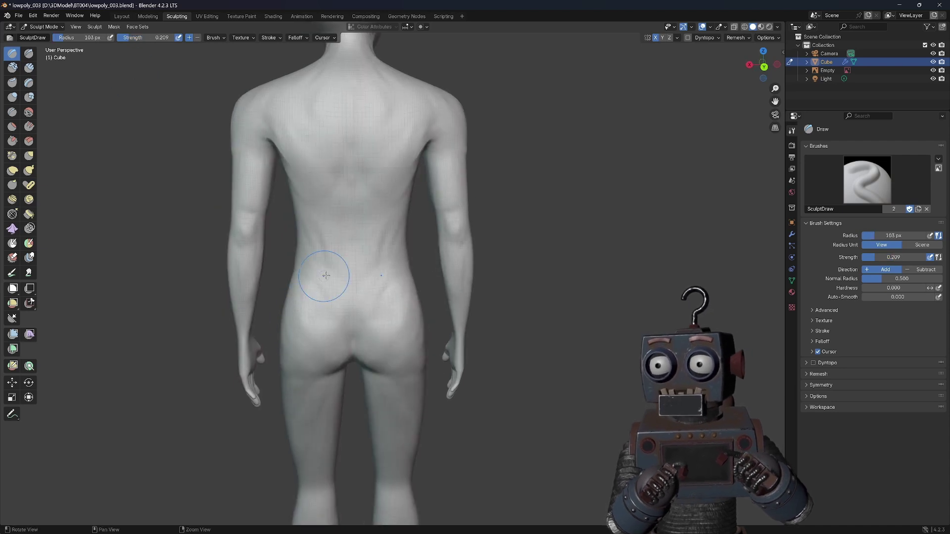
key(g)
middle_drag(344, 214, 312, 310)
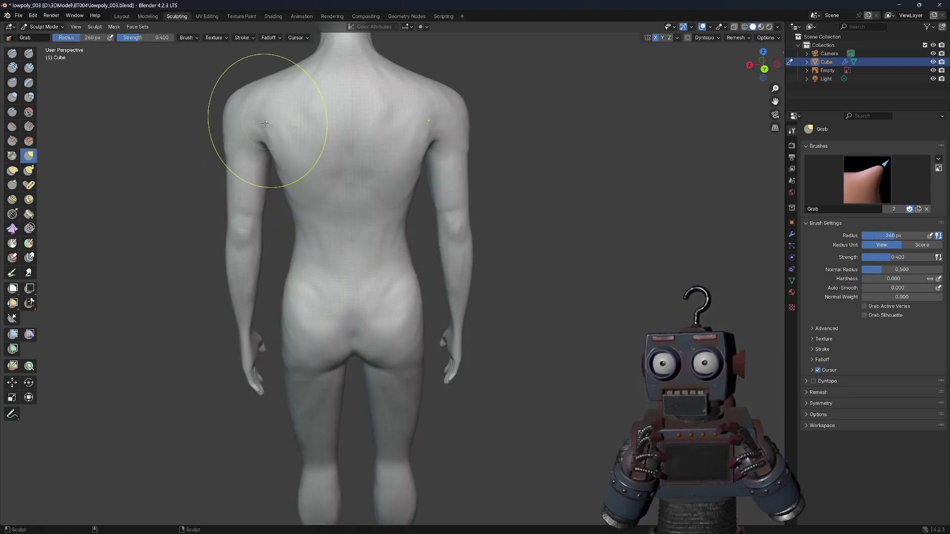
mouse_move(265, 127)
middle_down()
mouse_move(244, 121)
mouse_move(267, 99)
middle_up()
Pull the shoulder shape with a 416 px Grab brush and define back muscles with Clay Strips
key(f)
click(355, 276)
mouse_move(354, 277)
middle_down()
mouse_move(275, 187)
mouse_move(346, 198)
middle_up()
scroll(381, 169, up, 3)
key(f)
click(383, 263)
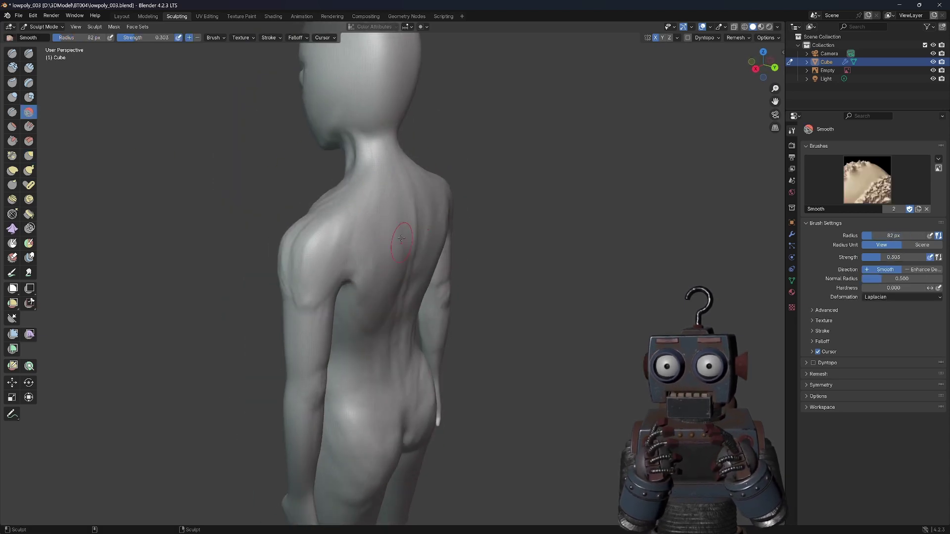
key(c)
mouse_move(383, 264)
middle_down()
mouse_move(359, 288)
mouse_move(334, 287)
middle_up()
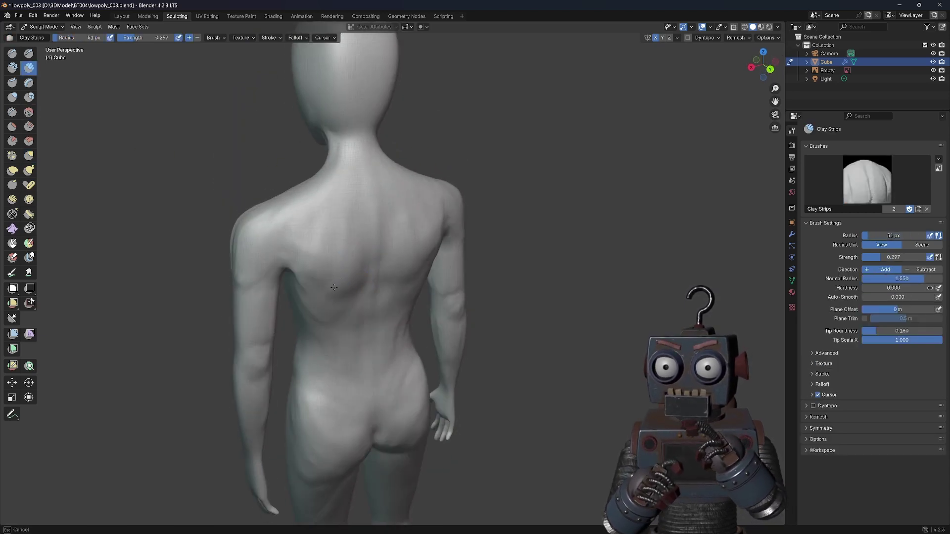
middle_drag(346, 225, 374, 265)
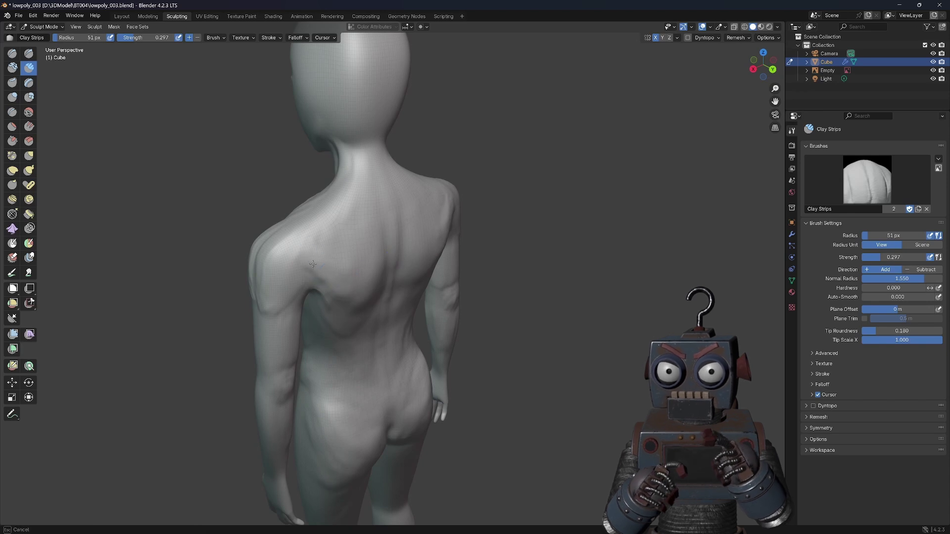
mouse_move(313, 264)
middle_down()
mouse_move(304, 258)
mouse_move(336, 279)
middle_up()
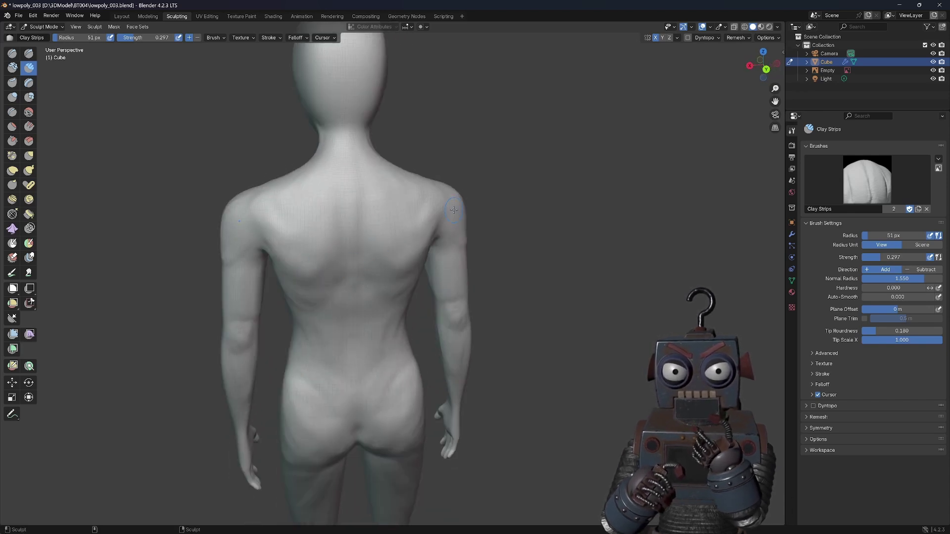
mouse_move(438, 210)
middle_down()
mouse_move(376, 238)
mouse_move(445, 247)
middle_up()
scroll(376, 237, up, 4)
Set a 23 px brush and carve creases on the back of the hand
scroll(444, 254, up, 2)
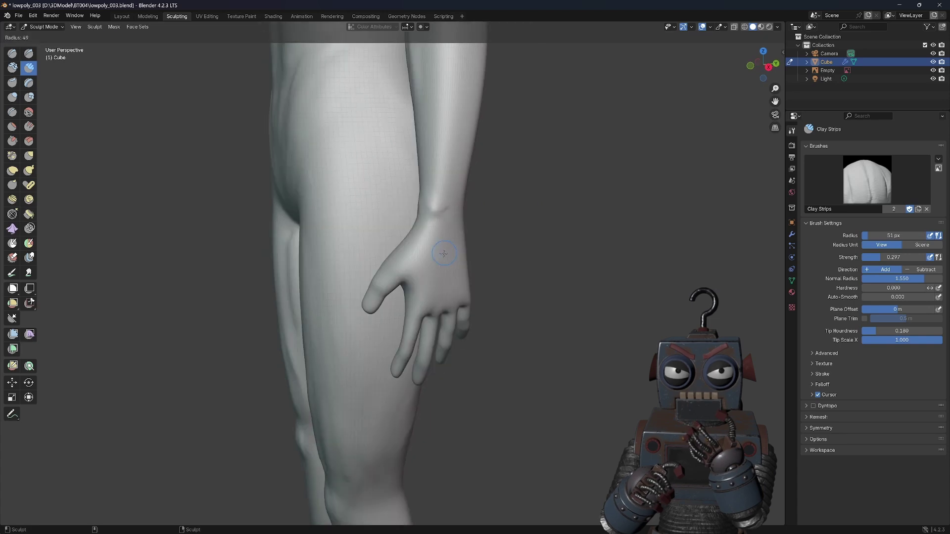
click(444, 253)
middle_drag(447, 303, 350, 297)
mouse_move(401, 281)
middle_down()
mouse_move(432, 335)
mouse_move(410, 286)
mouse_move(495, 267)
mouse_move(643, 267)
mouse_move(445, 267)
middle_up()
scroll(671, 266, up, 5)
key(shift+c)
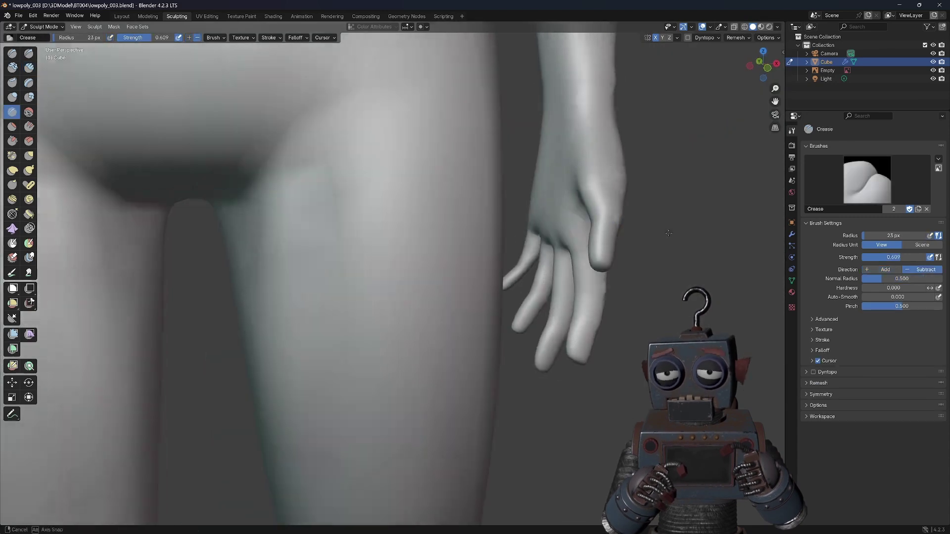
scroll(339, 232, up, 3)
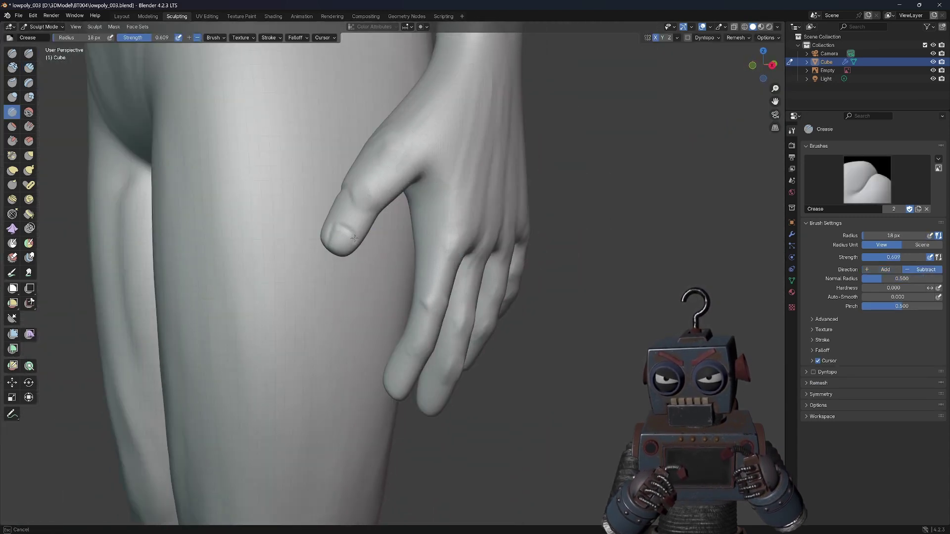
Carve knuckle and finger creases while working around the hand
mouse_move(354, 238)
middle_down()
mouse_move(343, 255)
mouse_move(281, 267)
mouse_move(319, 267)
middle_up()
scroll(312, 337, up, 2)
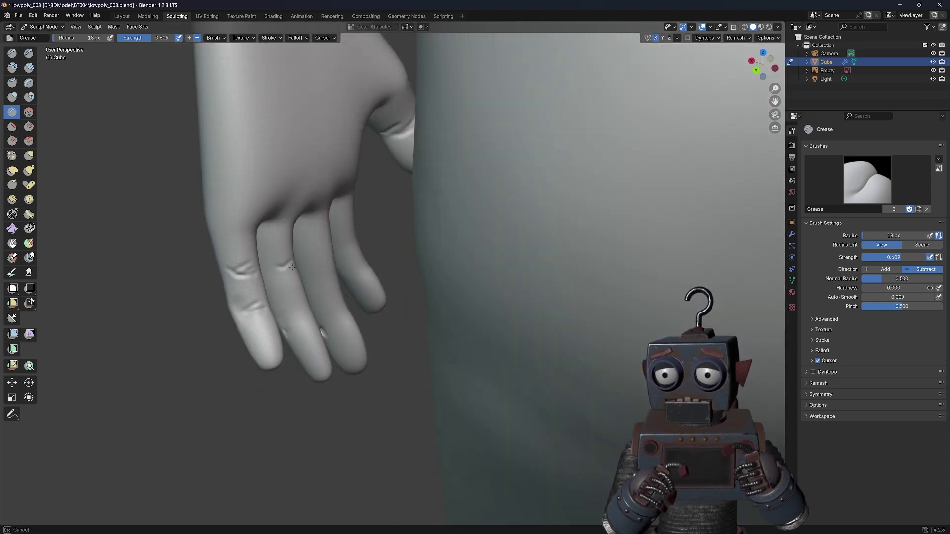
middle_drag(337, 284, 325, 240)
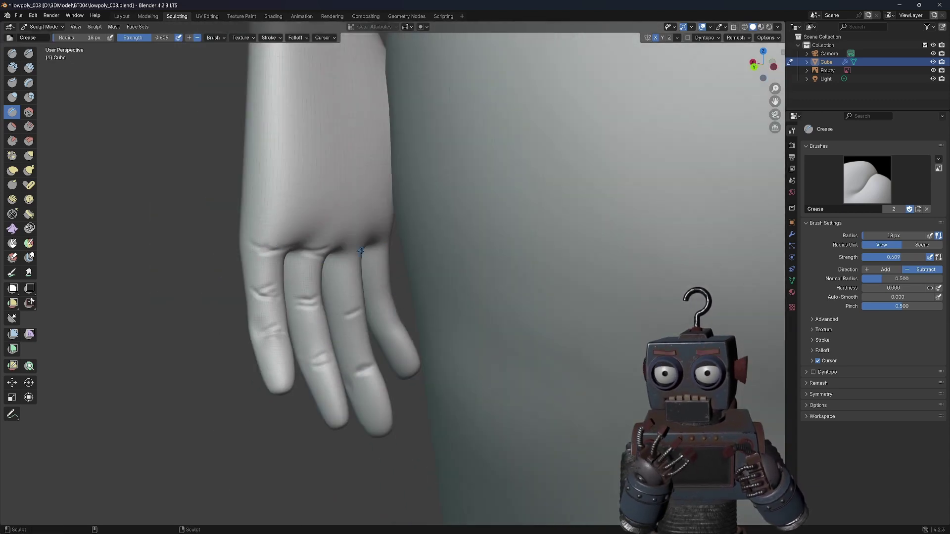
middle_drag(396, 327, 588, 395)
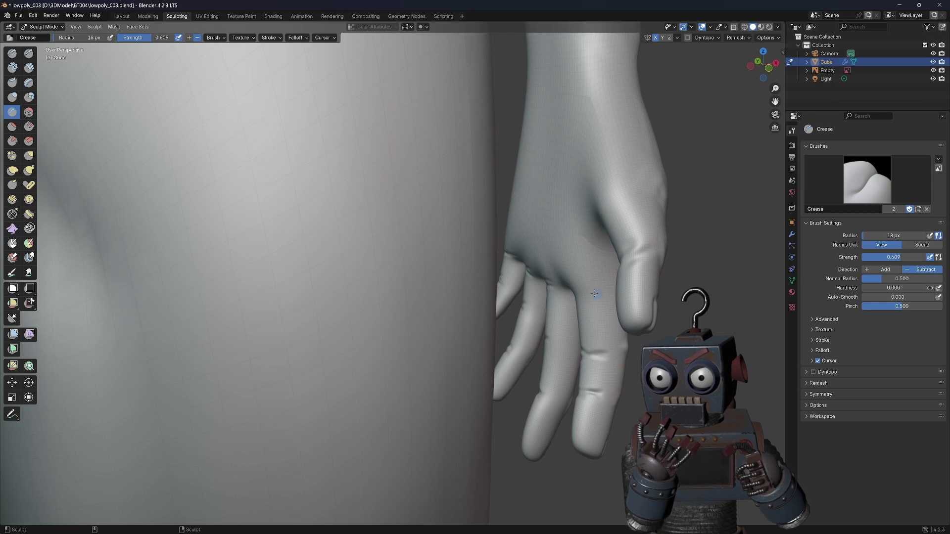
mouse_move(595, 294)
middle_down()
mouse_move(552, 316)
mouse_move(558, 191)
middle_up()
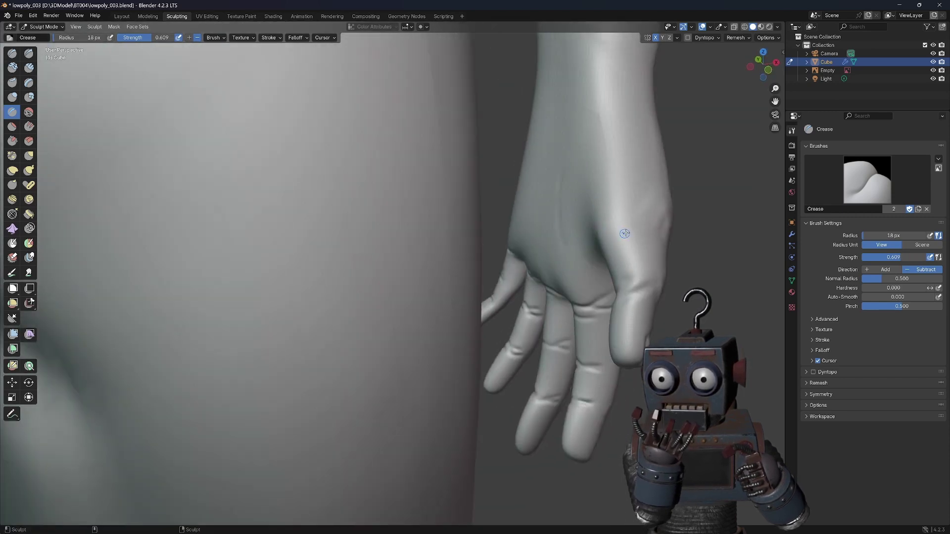
middle_drag(624, 233, 566, 251)
middle_drag(539, 214, 346, 173)
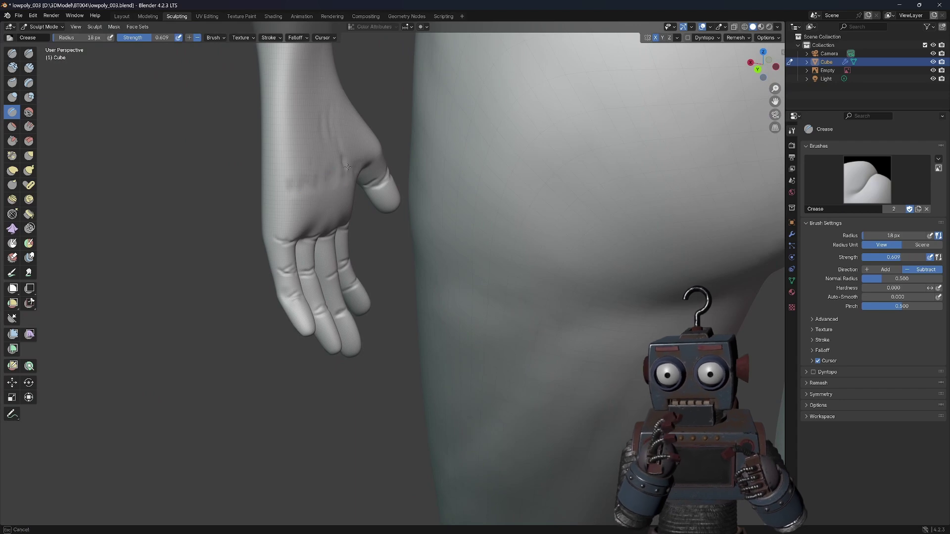
Alternate Clay Strips and Crease strokes to add tendons and knuckle detail
click(30, 69)
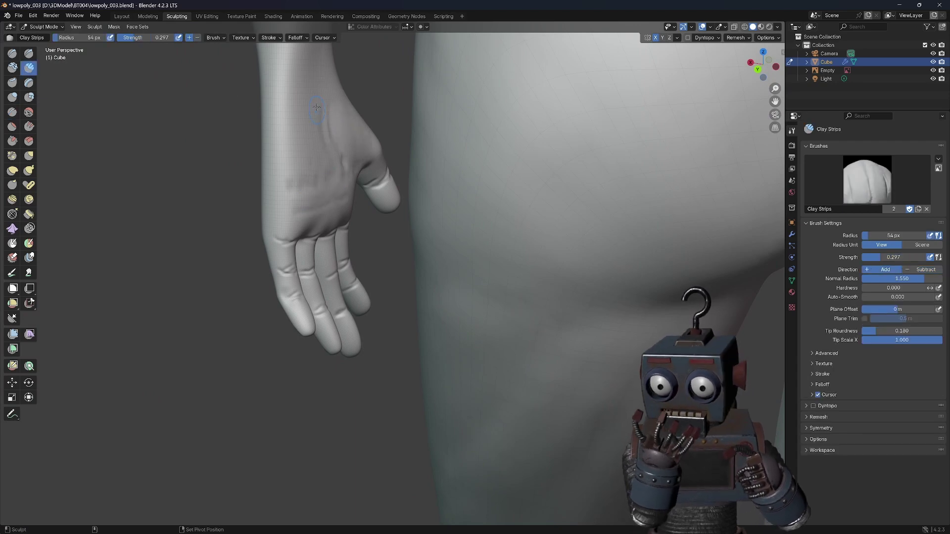
key(shift+c)
middle_drag(352, 157, 347, 116)
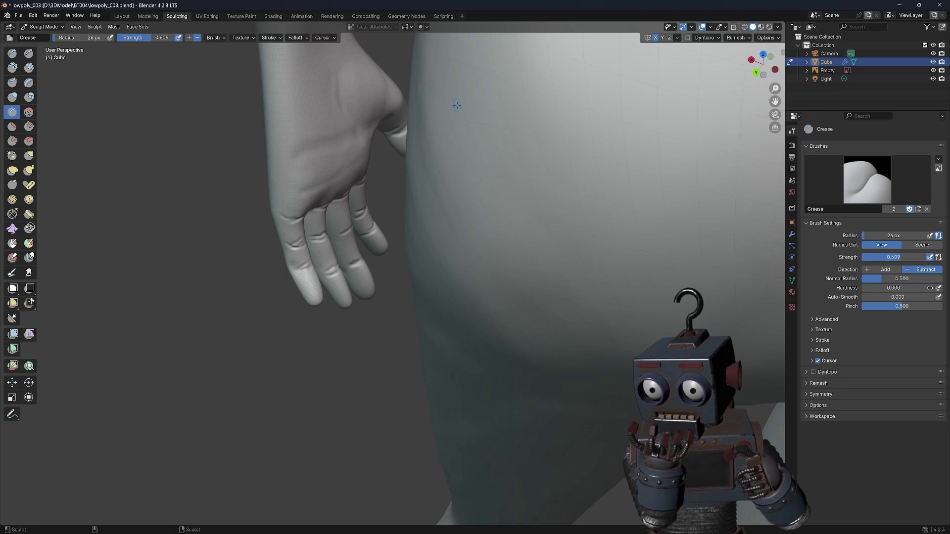
key(c)
mouse_move(456, 105)
middle_down()
mouse_move(357, 171)
mouse_move(375, 153)
mouse_move(364, 236)
mouse_move(335, 153)
mouse_move(445, 141)
middle_up()
key(shift+c)
key(c)
mouse_move(307, 228)
middle_down()
mouse_move(372, 201)
mouse_move(262, 172)
mouse_move(297, 200)
mouse_move(307, 205)
mouse_move(284, 180)
mouse_move(356, 153)
mouse_move(286, 138)
mouse_move(283, 226)
mouse_move(296, 218)
mouse_move(301, 314)
mouse_move(327, 194)
mouse_move(445, 296)
middle_up()
Smooth the hand and build wrist bones with Clay Strips at 55 then 51 px radius
key(s)
key(c)
key(f)
click(280, 190)
key(f)
click(297, 218)
scroll(327, 193, down, 5)
key(g)
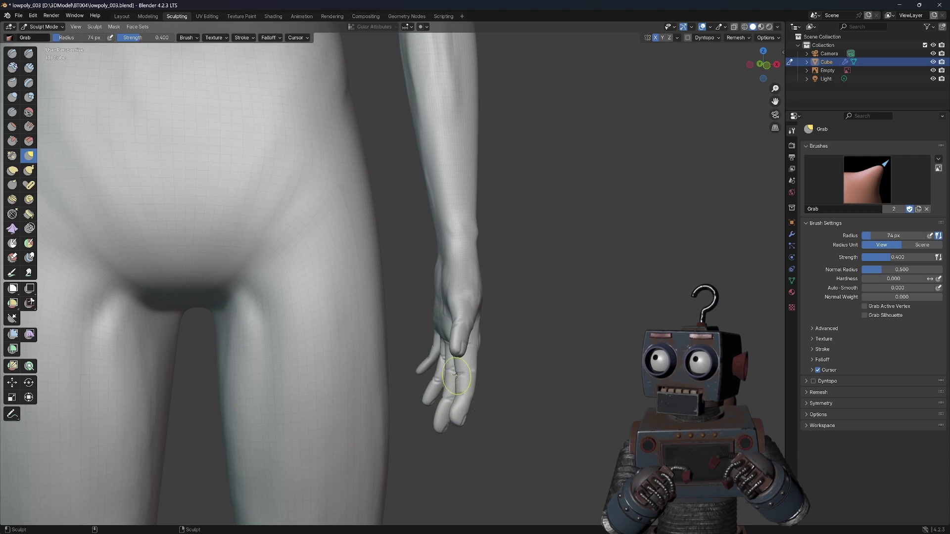
Sculpt the alien's mouth using the Inflate, Grab and Clay Strips brushes
middle_drag(456, 375, 440, 428)
mouse_move(426, 363)
middle_down()
mouse_move(361, 378)
mouse_move(354, 388)
mouse_move(375, 360)
mouse_move(406, 203)
mouse_move(515, 314)
middle_up()
key(i)
scroll(375, 360, down, 3)
key(g)
scroll(488, 207, up, 3)
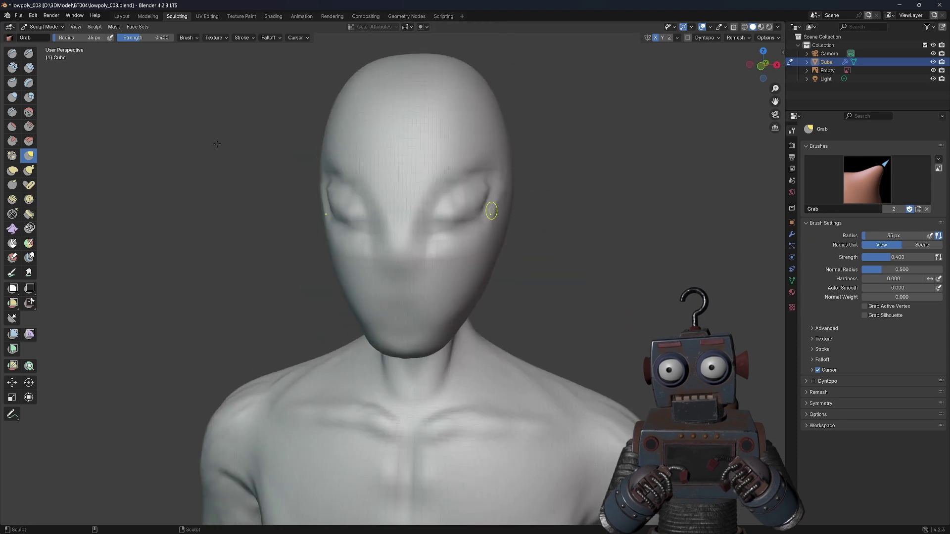
key(c)
scroll(423, 289, up, 2)
middle_drag(444, 268, 420, 247)
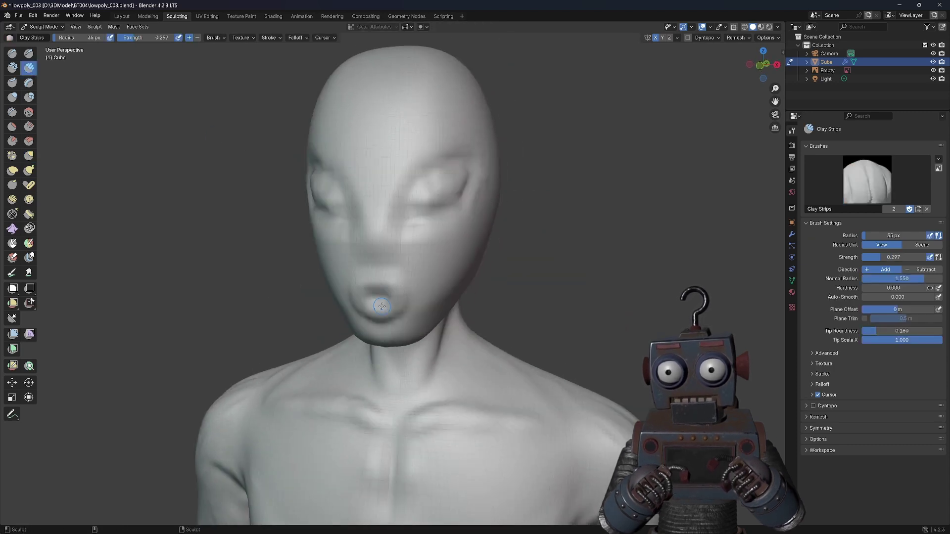
scroll(421, 247, down, 4)
Reshape the shoulders and arms with a 127 px, then 105 px Grab brush, and select the whole mesh
key(g)
key(f)
click(419, 251)
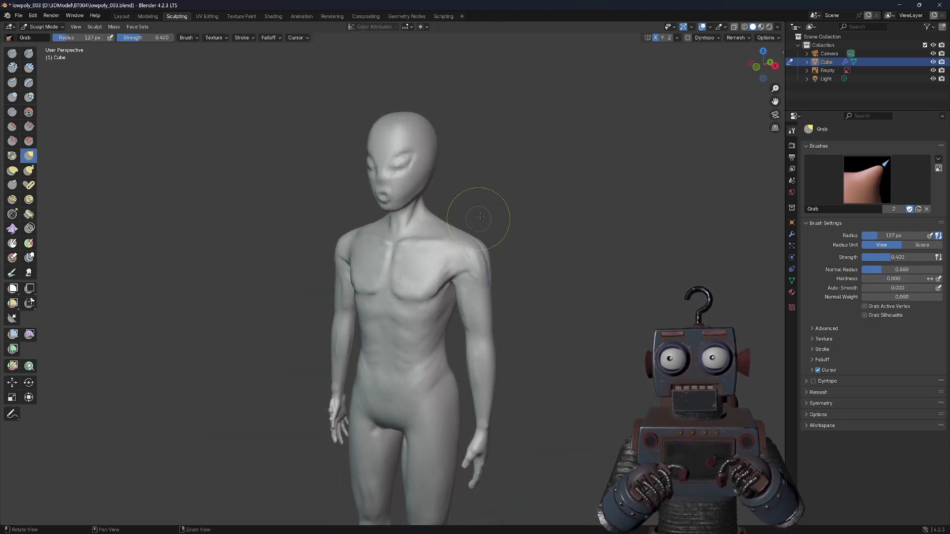
scroll(480, 216, up, 2)
mouse_move(480, 217)
middle_down()
mouse_move(390, 108)
mouse_move(378, 206)
mouse_move(529, 229)
middle_up()
scroll(622, 174, up, 2)
middle_drag(622, 174, 635, 222)
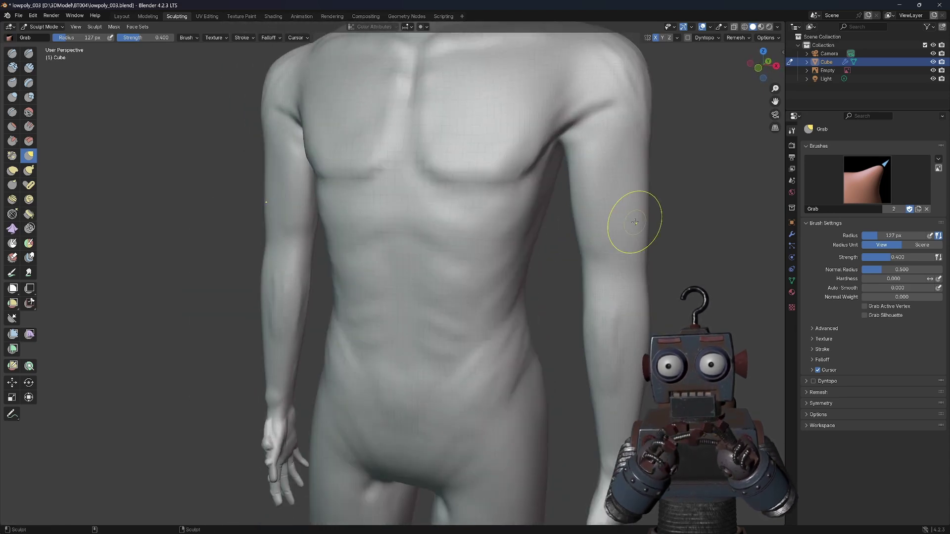
key(f)
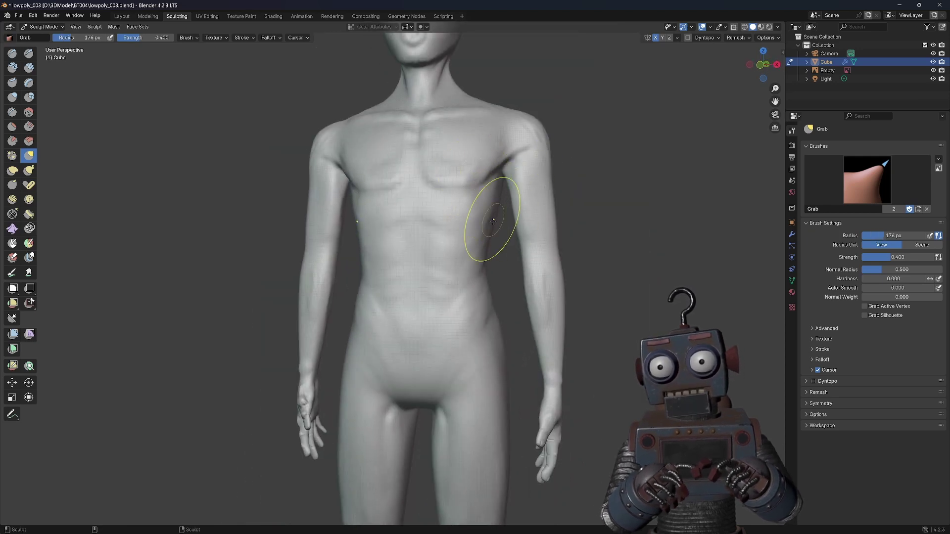
mouse_move(493, 221)
middle_down()
mouse_move(297, 191)
mouse_move(264, 116)
mouse_move(259, 218)
middle_up()
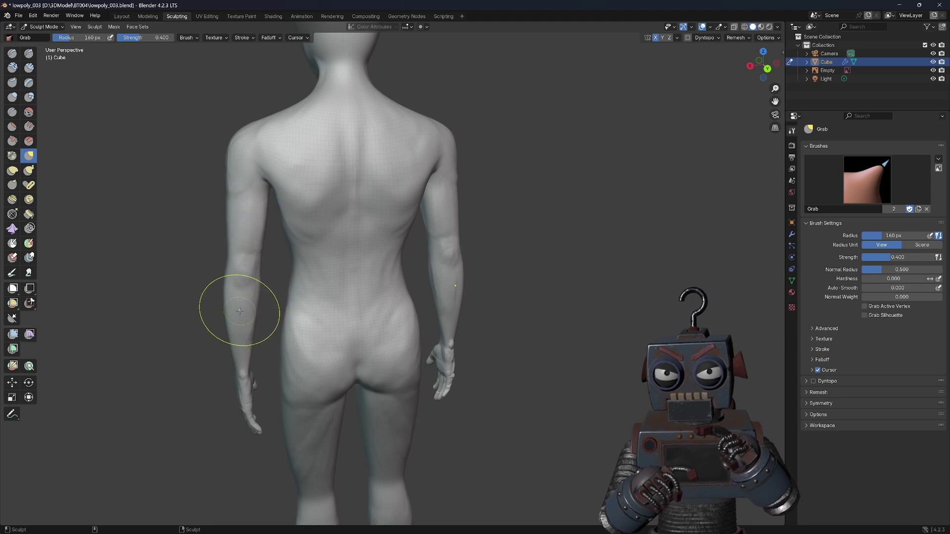
mouse_move(239, 310)
middle_down()
mouse_move(349, 372)
mouse_move(483, 116)
mouse_move(378, 361)
mouse_move(394, 372)
mouse_move(328, 399)
mouse_move(417, 272)
mouse_move(549, 357)
mouse_move(339, 318)
mouse_move(371, 328)
mouse_move(413, 477)
mouse_move(476, 392)
middle_up()
scroll(455, 349, down, 4)
scroll(492, 268, up, 4)
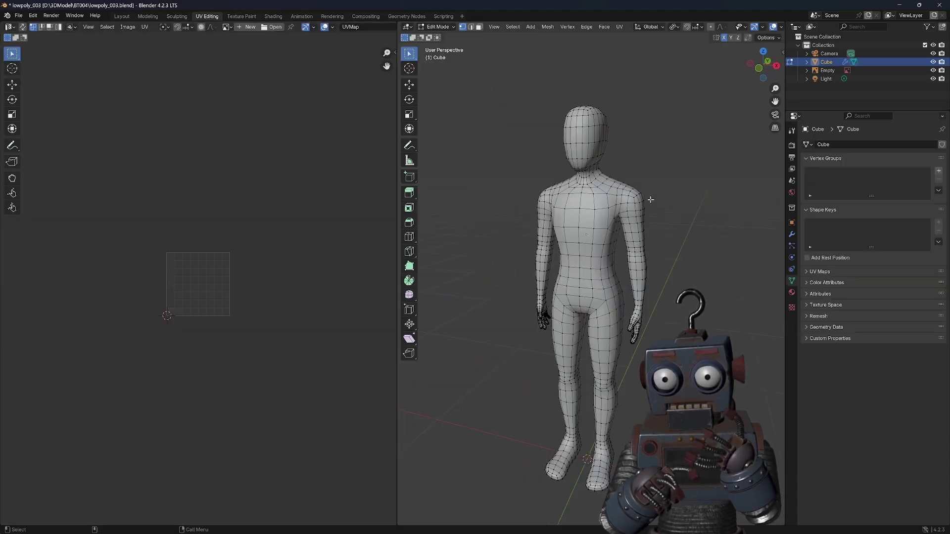
key(a)
click(619, 27)
Project the mesh UVs from view and mark the neck edge loop as a seam
click(638, 106)
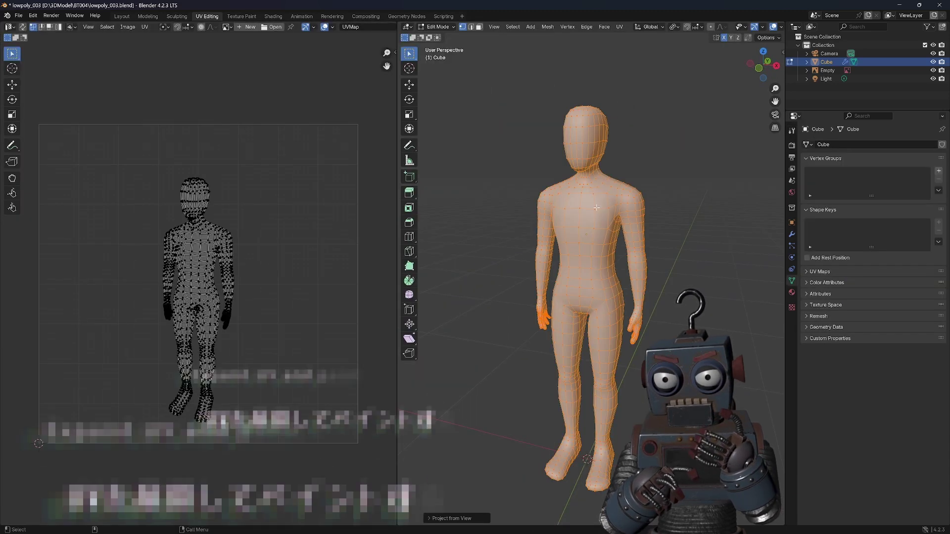
key(2)
alt+click(555, 127)
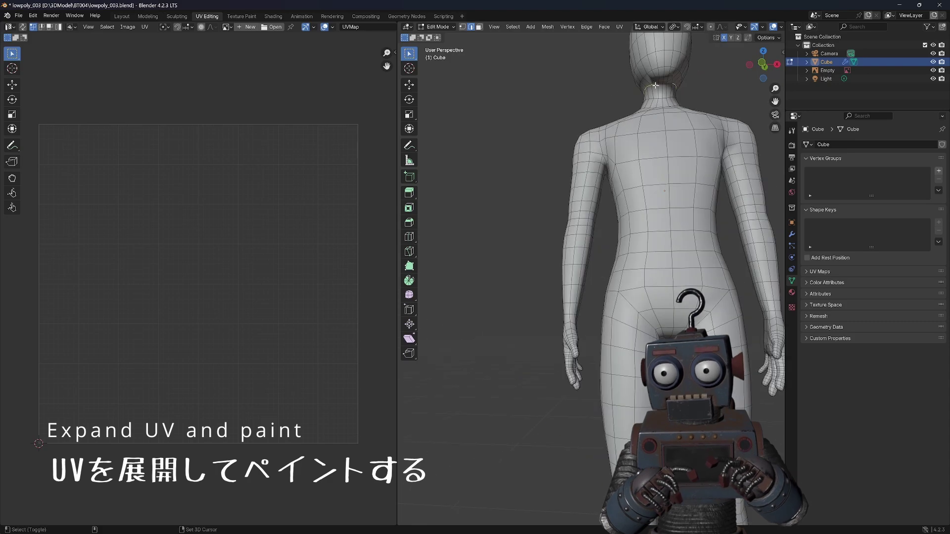
key(ctrl+e)
click(495, 217)
Mark the side edge loop and the knee loops as seams
mouse_move(677, 188)
middle_down()
mouse_move(618, 198)
mouse_move(656, 198)
mouse_move(618, 223)
mouse_move(581, 286)
mouse_move(443, 341)
mouse_move(534, 357)
mouse_move(569, 346)
mouse_move(618, 376)
middle_up()
alt+click(632, 366)
key(ctrl+e)
click(622, 226)
scroll(618, 222, up, 5)
scroll(594, 247, up, 3)
scroll(443, 342, up, 2)
scroll(534, 357, down, 4)
scroll(569, 346, down, 2)
scroll(633, 390, up, 2)
key(ctrl+e)
click(638, 390)
scroll(544, 297, down, 3)
scroll(544, 297, down, 3)
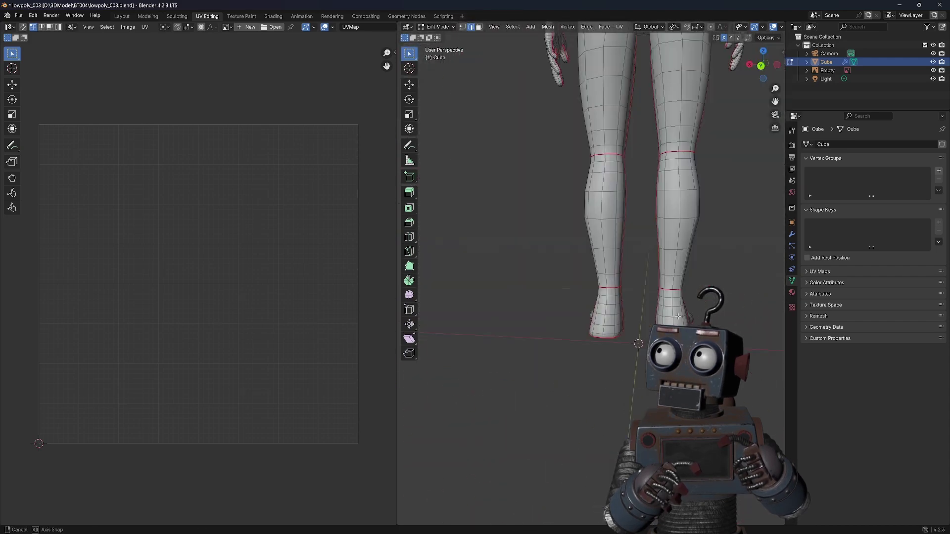
middle_drag(544, 297, 515, 263)
Create a new white color_man image and pack all UV islands onto it
key(a)
click(24, 28)
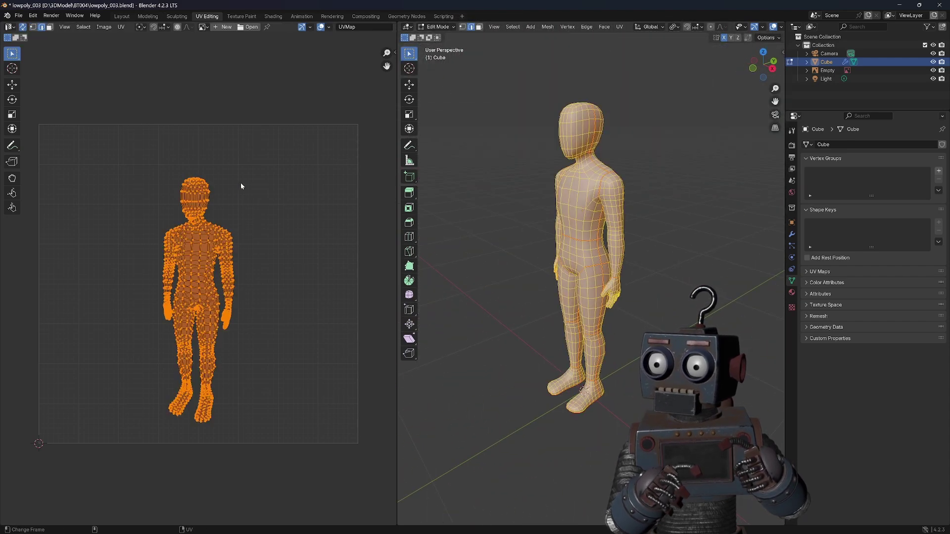
click(122, 26)
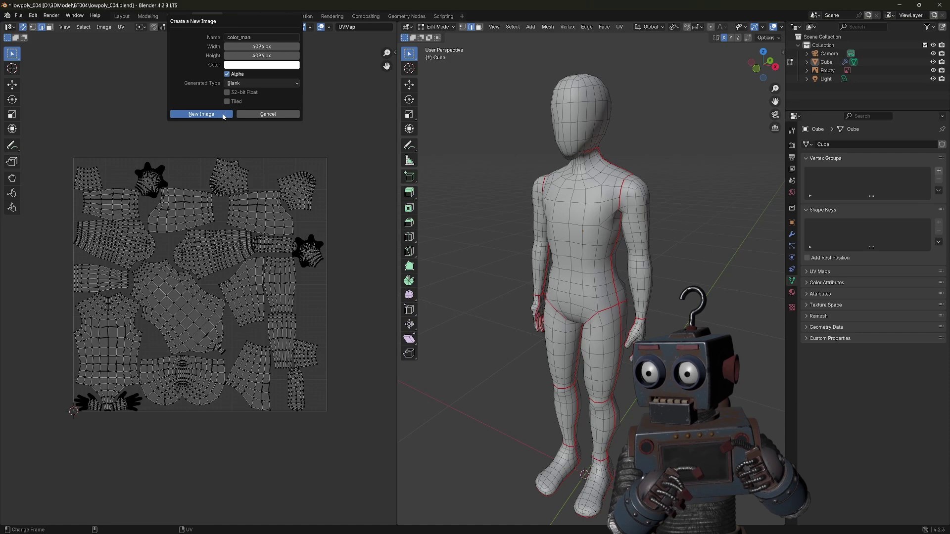
click(223, 115)
key(a)
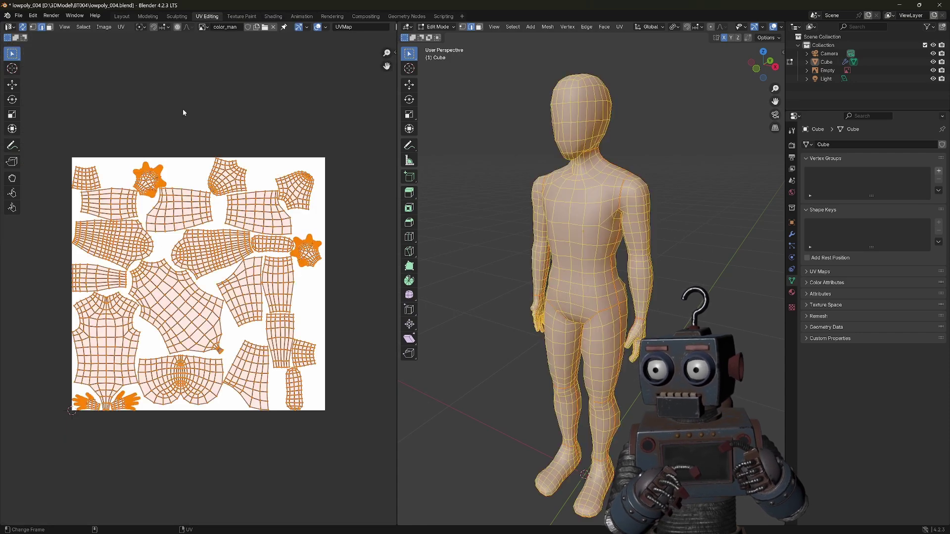
key(ctrl+p)
click(133, 305)
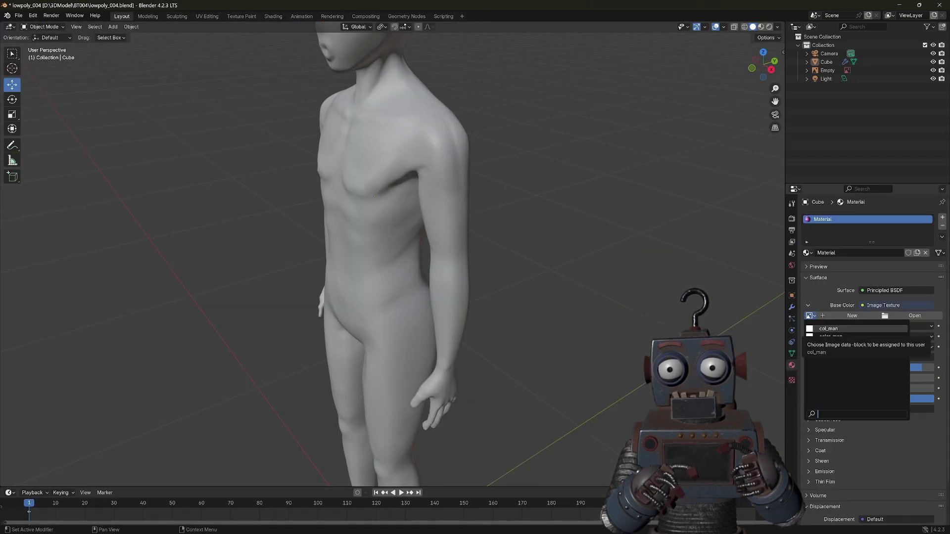
Assign color_man as Base Color, then paint the eyes in Texture Paint with a 16 px brush
click(836, 336)
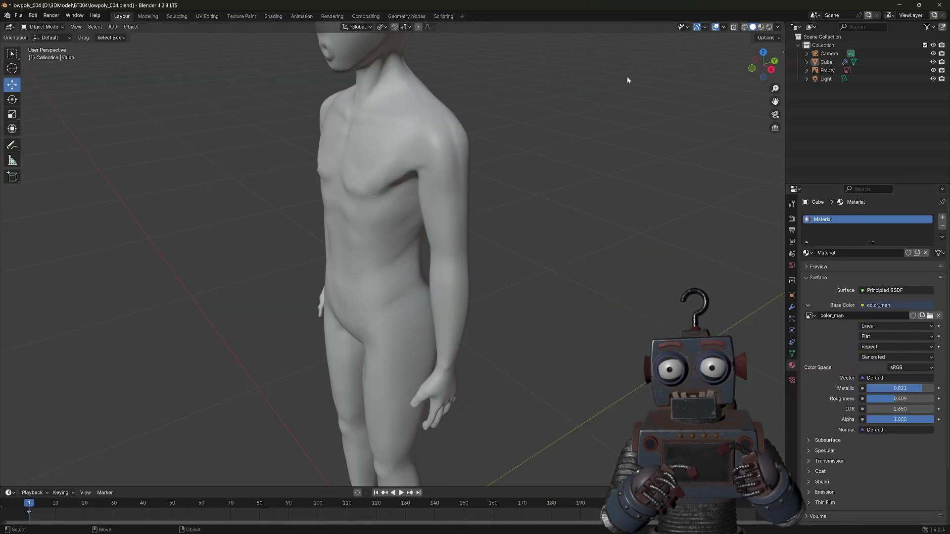
click(242, 16)
scroll(552, 211, up, 2)
key(f)
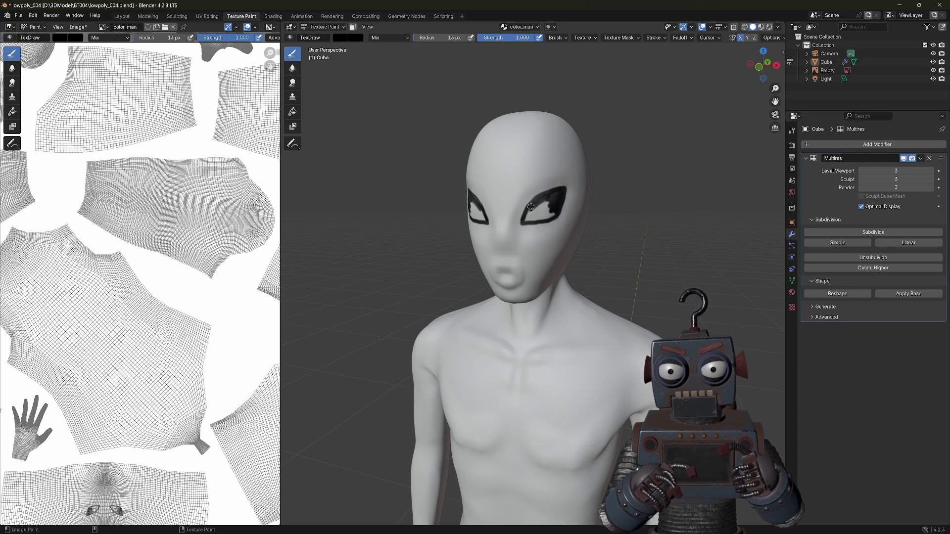
middle_drag(559, 210, 603, 209)
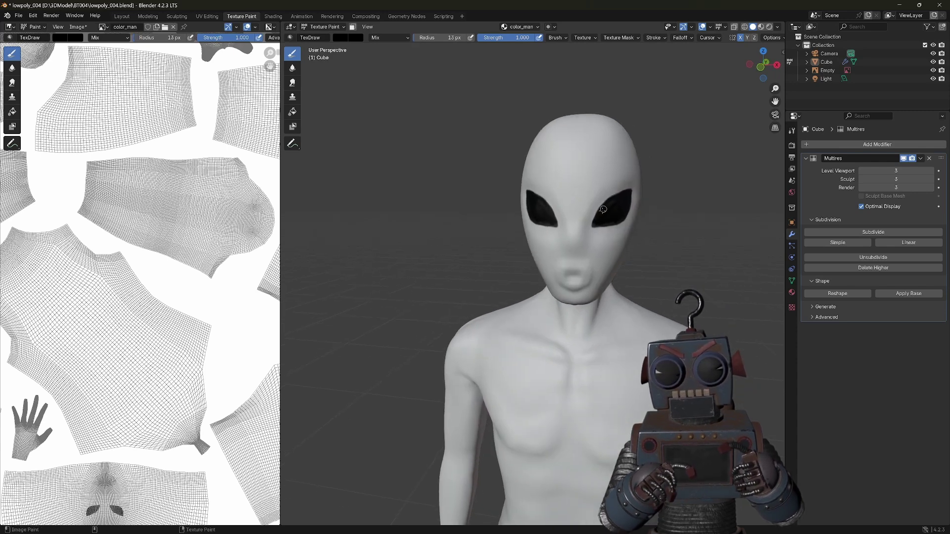
middle_drag(573, 276, 543, 138)
mouse_move(452, 112)
middle_down()
mouse_move(616, 225)
mouse_move(584, 213)
middle_up()
click(791, 307)
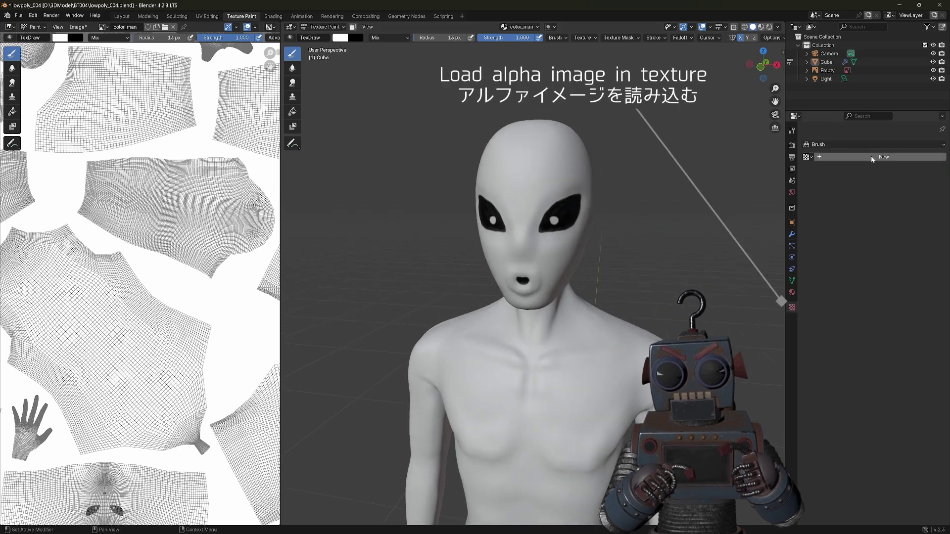
Create a new brush texture loaded with borotanz.png
click(872, 159)
click(905, 292)
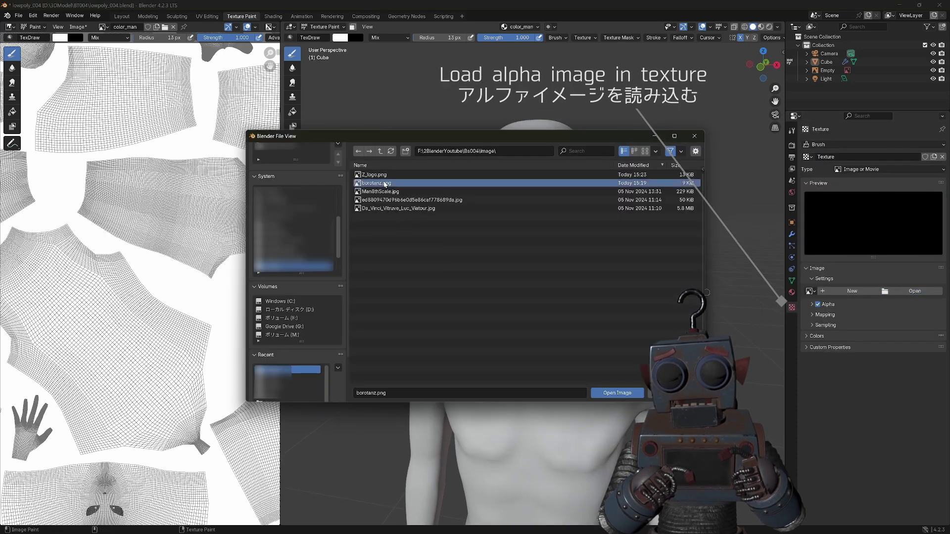
click(618, 393)
Use the logo texture as the brush's texture mask and set the falloff to Constant
click(619, 37)
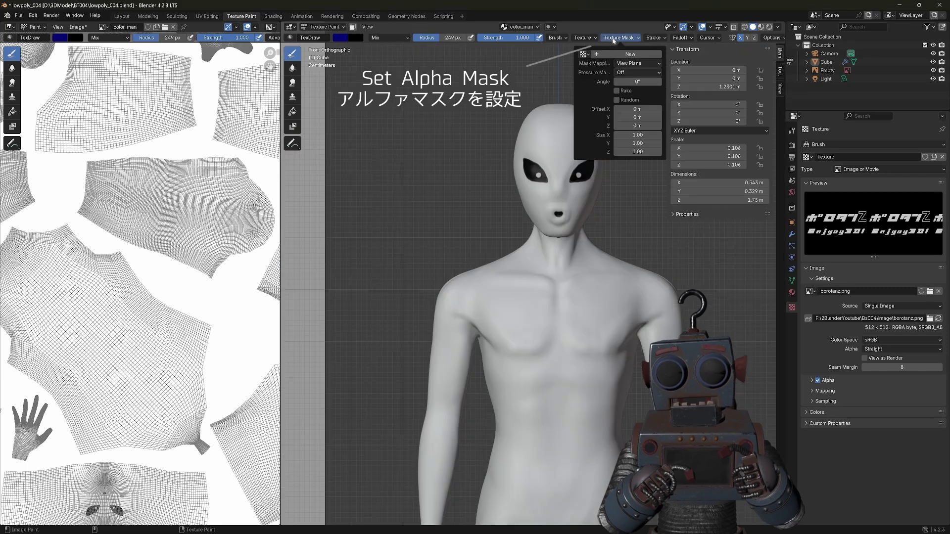
click(585, 54)
click(589, 81)
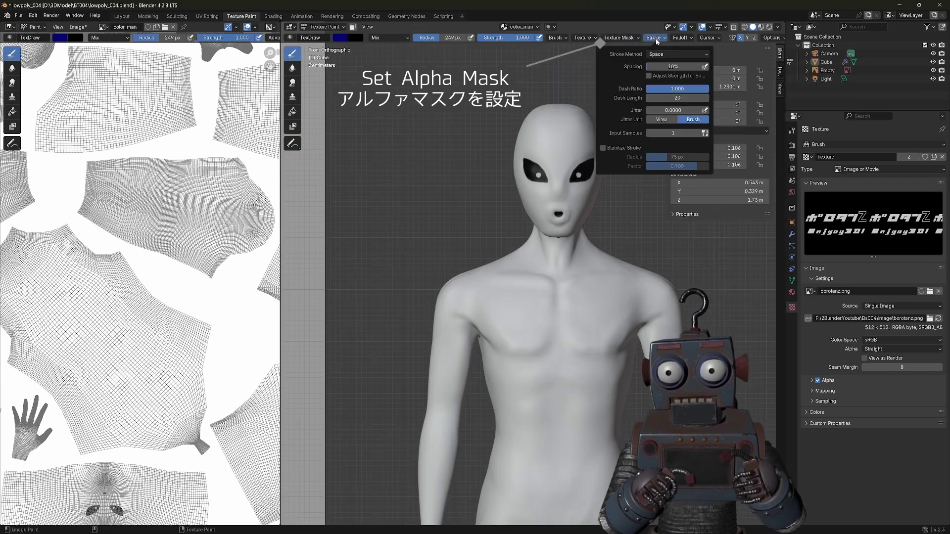
click(680, 38)
click(681, 55)
click(664, 156)
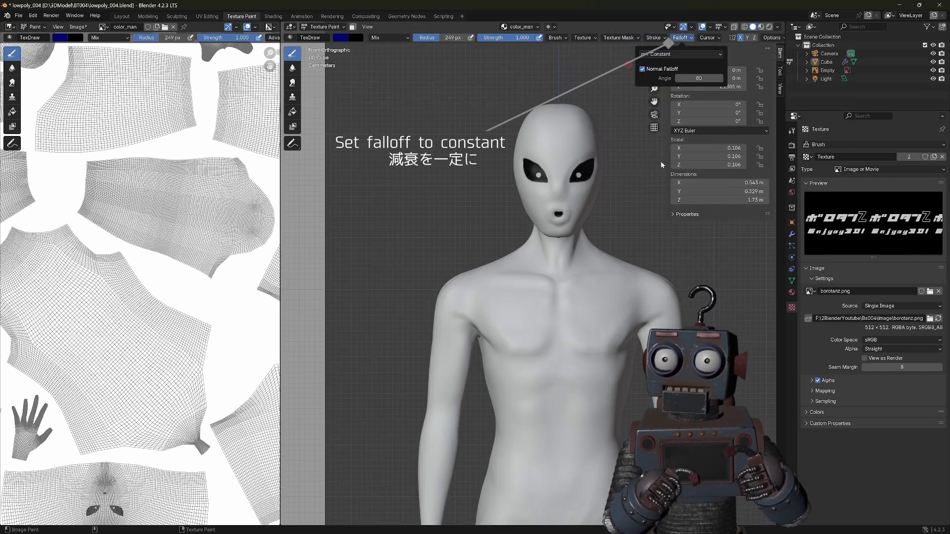
scroll(521, 339, up, 2)
Stamp the borotanz logo on the alien's back with a 298 px, then 224 px brush
key(f)
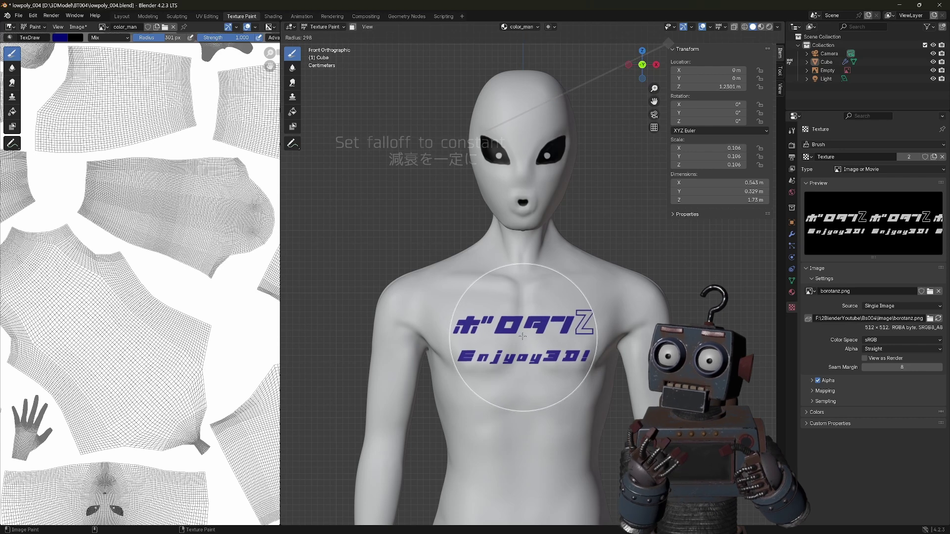
click(521, 337)
key(ctrl+KP_1)
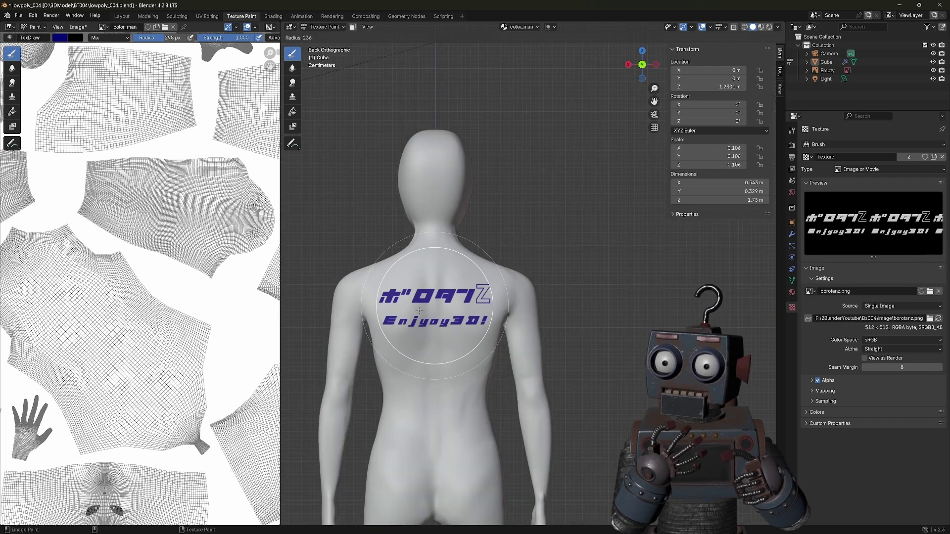
key(f)
click(475, 321)
middle_drag(448, 319, 518, 248)
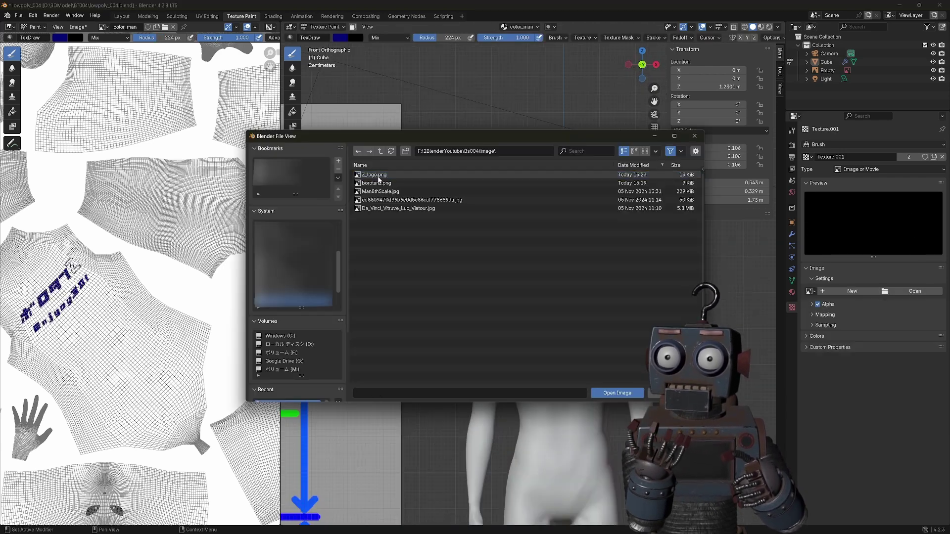
Load Z_logo.png, stamp it on the forehead, and set the brush radius to 95 px
click(610, 394)
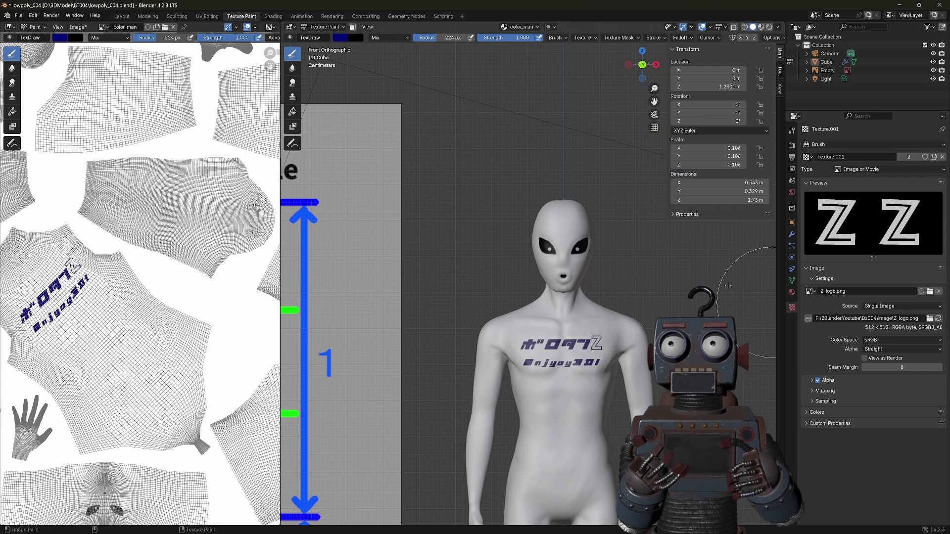
scroll(571, 243, up, 2)
shift+middle_drag(492, 142, 540, 147)
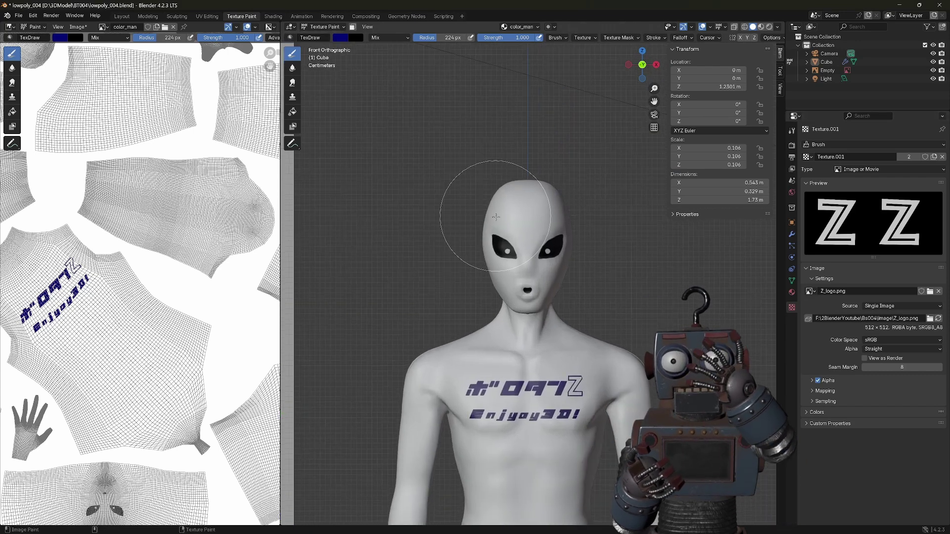
scroll(531, 203, up, 1)
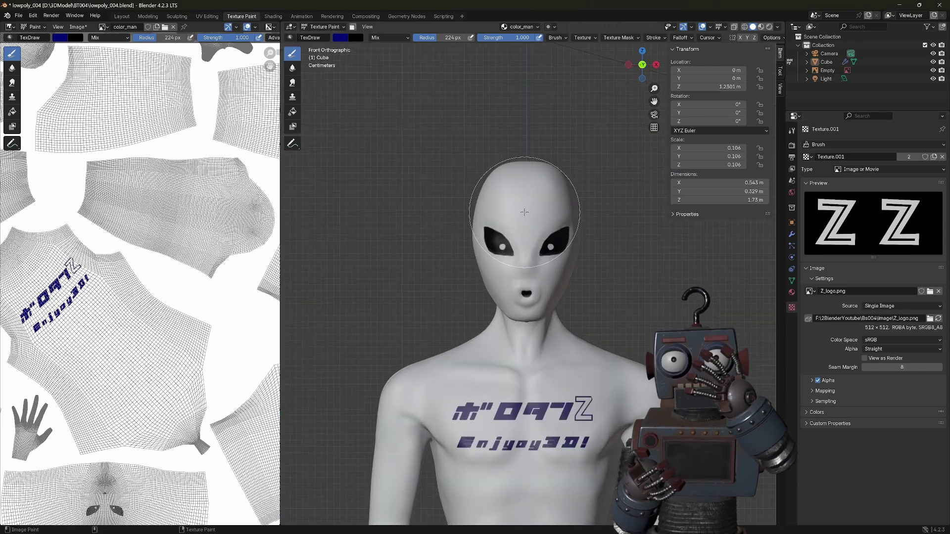
click(524, 212)
key(f)
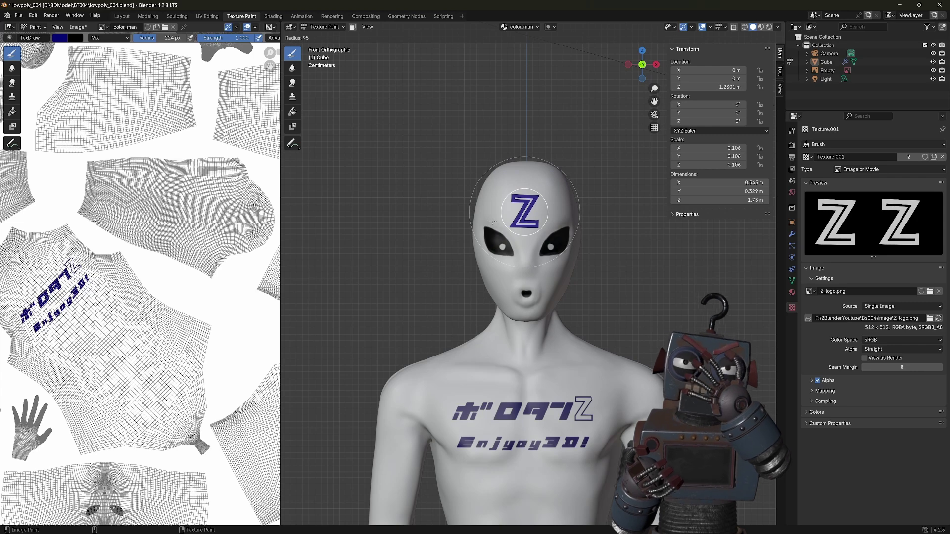
click(492, 221)
key(ctrl+z)
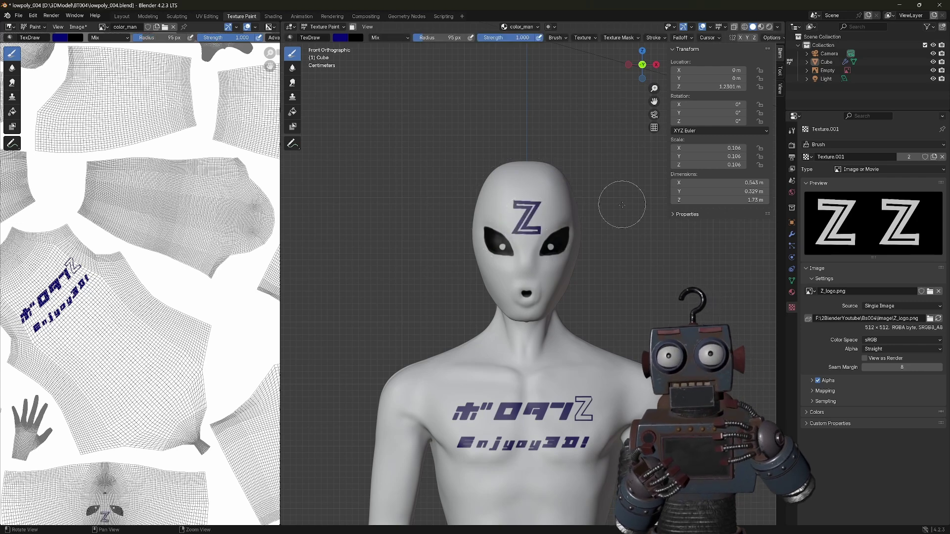
mouse_move(621, 205)
middle_down()
mouse_move(595, 220)
mouse_move(604, 233)
middle_up()
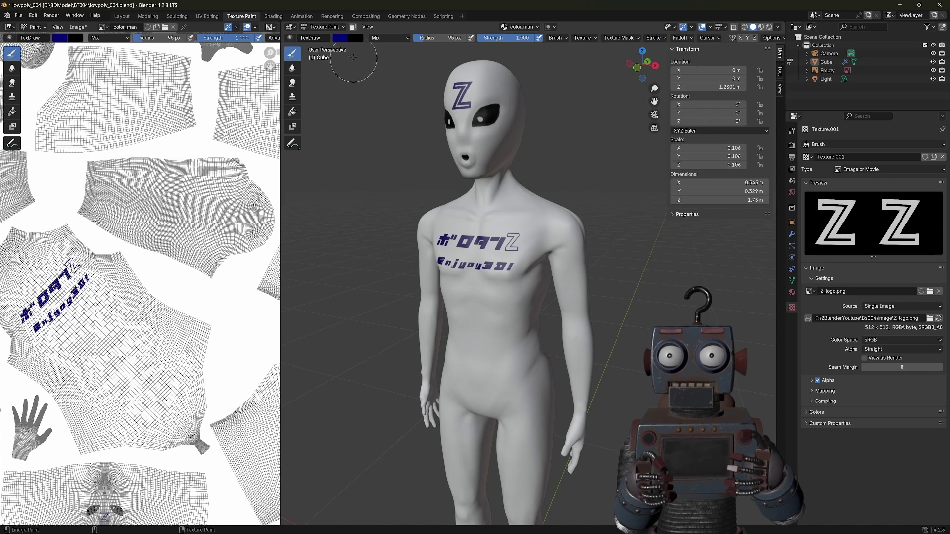
shift+middle_drag(619, 454, 599, 320)
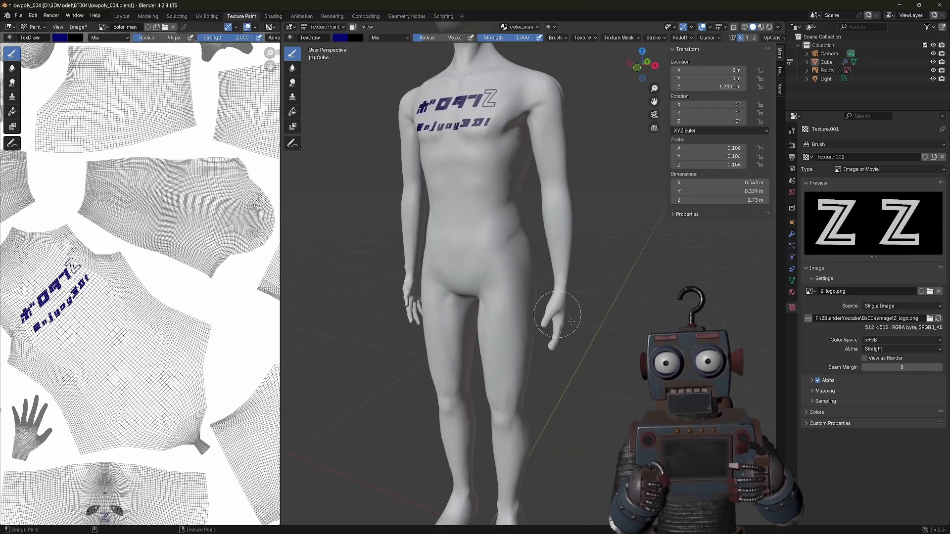
Remove the Z logo texture from the brush and paint the hands, wrists and feet dark blue
scroll(594, 326, up, 5)
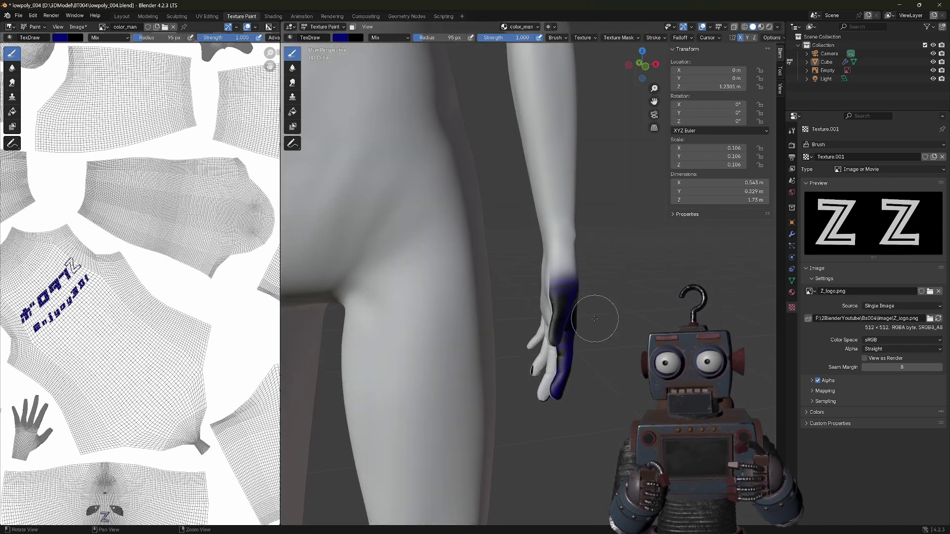
click(559, 317)
click(583, 38)
click(613, 55)
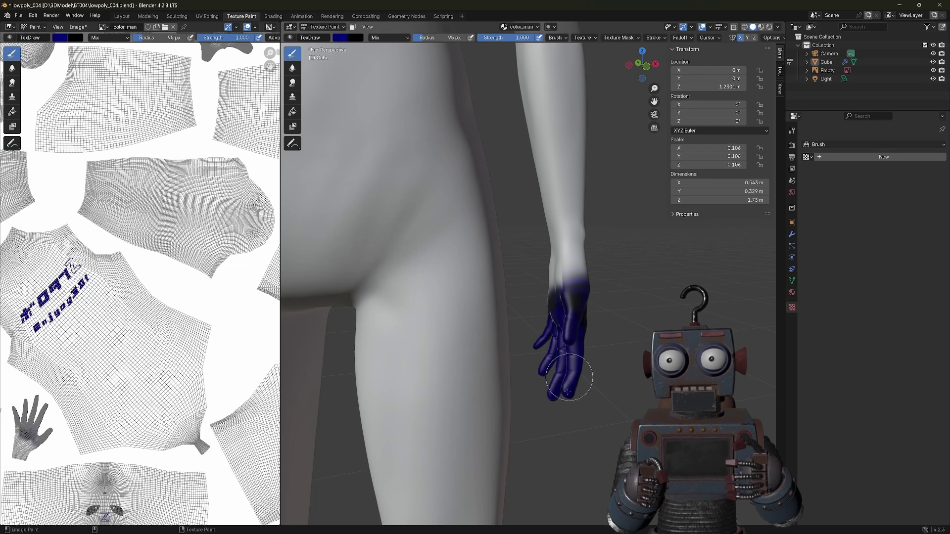
drag(577, 225, 609, 267)
scroll(609, 267, down, 4)
mouse_move(446, 366)
mouse_down()
mouse_move(475, 435)
mouse_move(490, 366)
mouse_up()
mouse_move(490, 366)
middle_down()
mouse_move(610, 351)
mouse_move(556, 358)
middle_up()
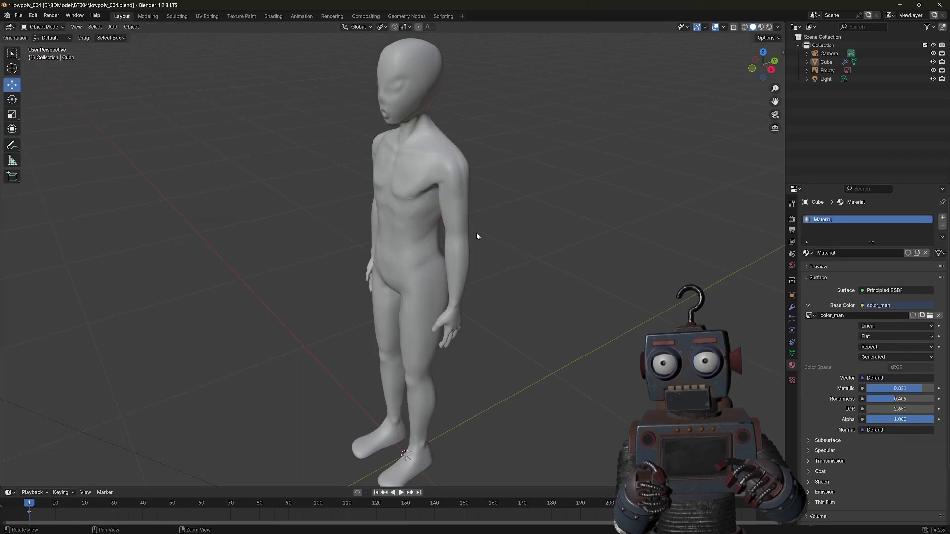
middle_drag(476, 233, 505, 231)
Switch to Material Preview shading and orbit to view the painted figure
click(761, 27)
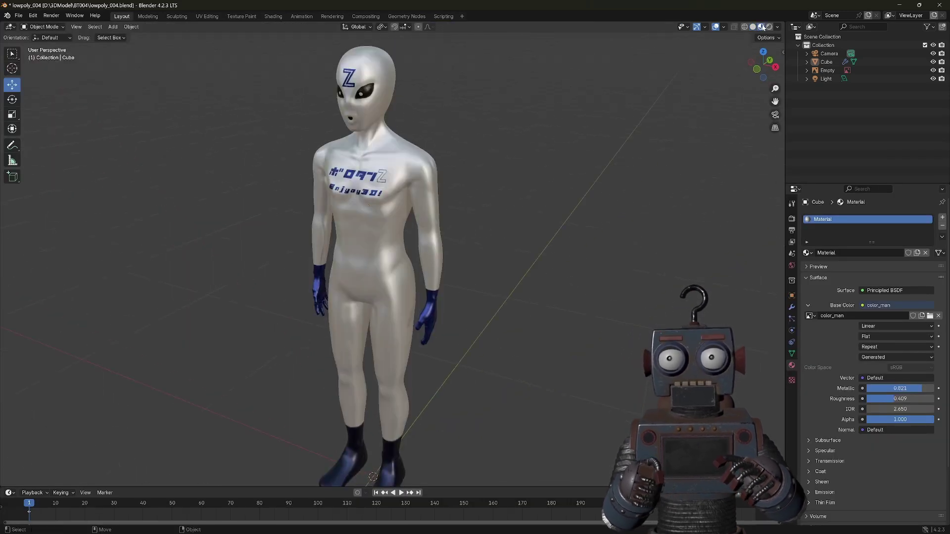
middle_drag(649, 241, 603, 236)
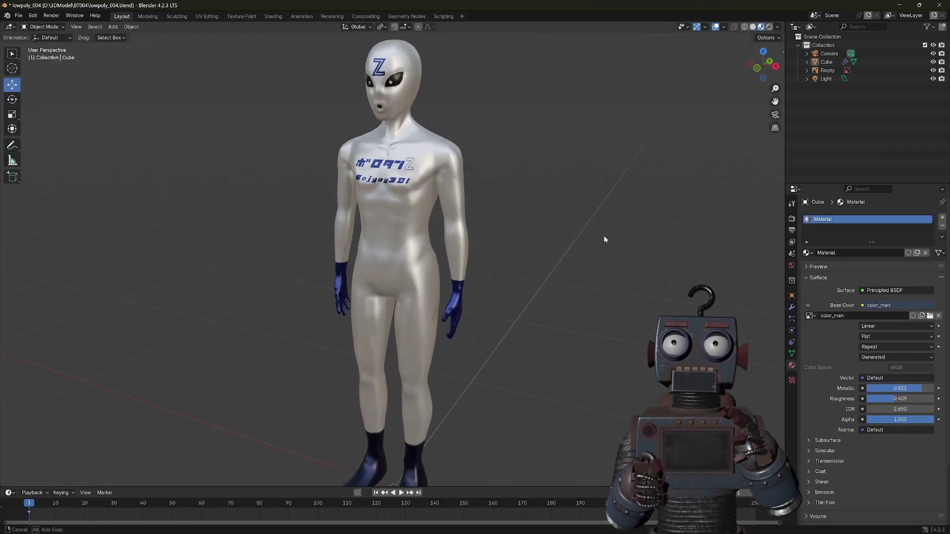
middle_drag(635, 269, 627, 264)
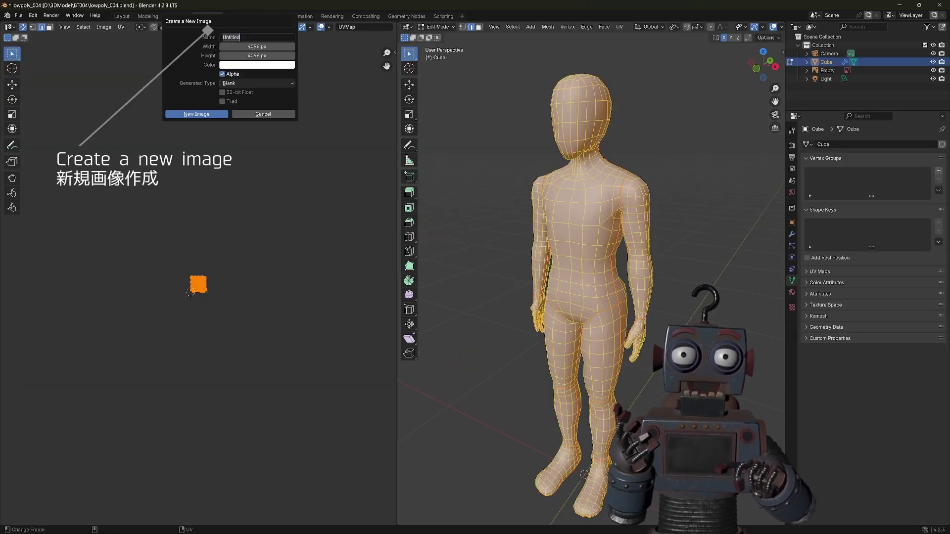
Name the new image normal_man and switch the render engine to Cycles
text(l_ma)
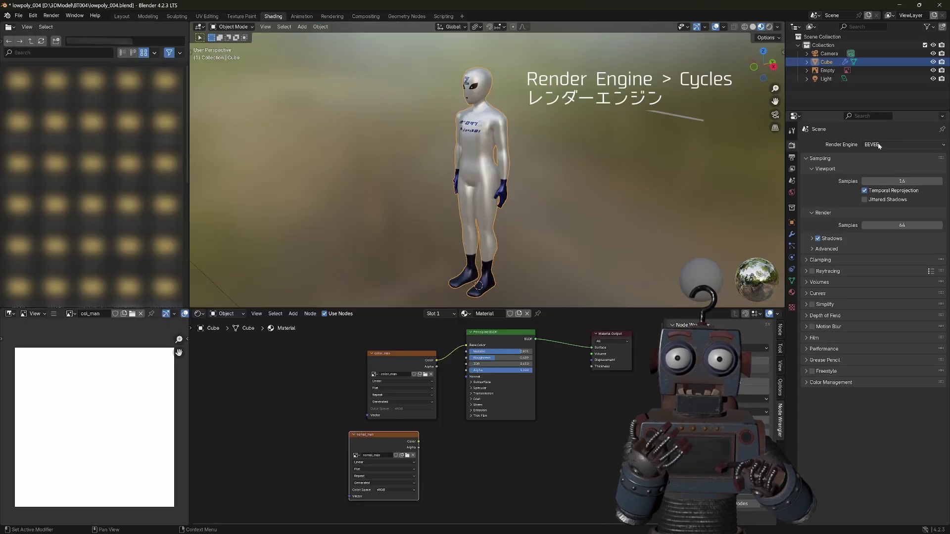
click(878, 144)
click(879, 173)
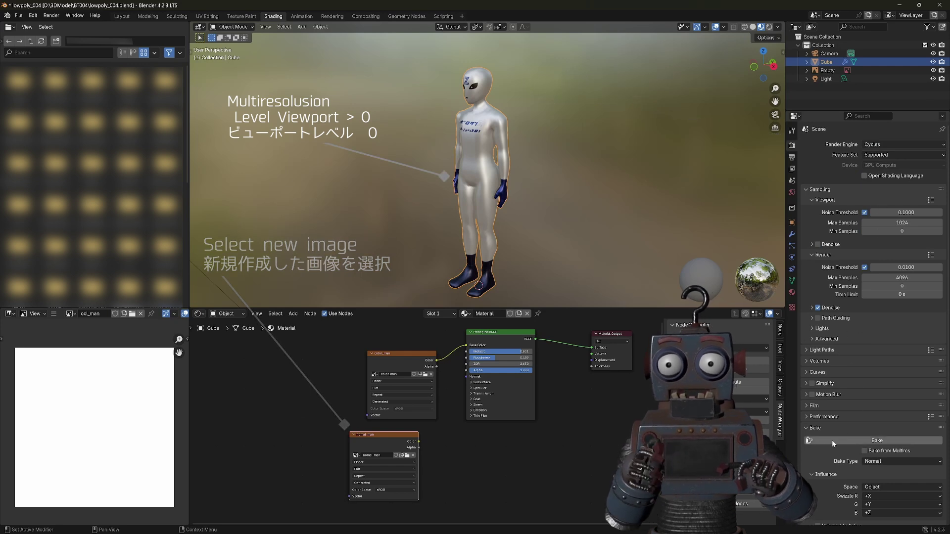
Bake Normals from the Multires sculpt into the normal_man image
scroll(828, 433, down, 2)
scroll(828, 432, down, 3)
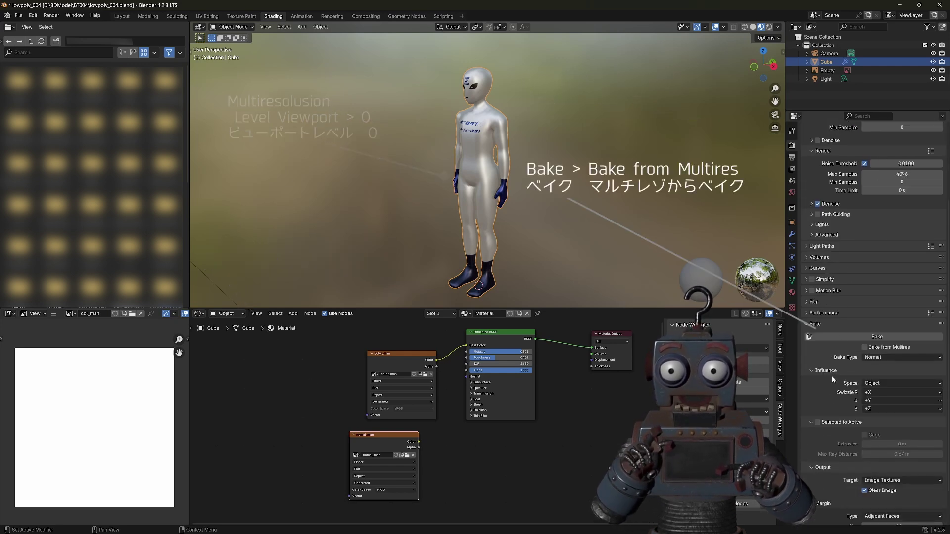
click(865, 347)
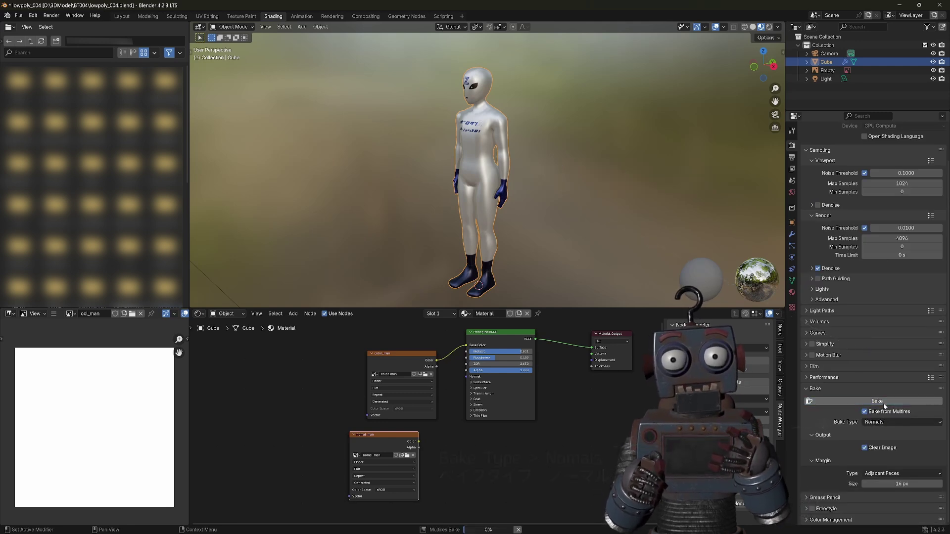
drag(386, 435, 389, 435)
scroll(95, 391, down, 3)
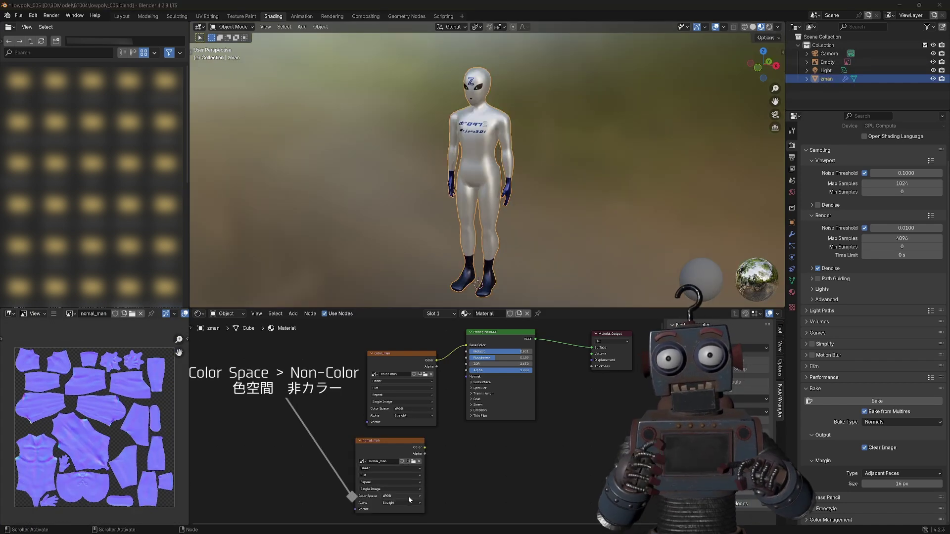
Set normal_man to Non-Color and route it through a Normal Map node into the Principled BSDF Normal
click(408, 496)
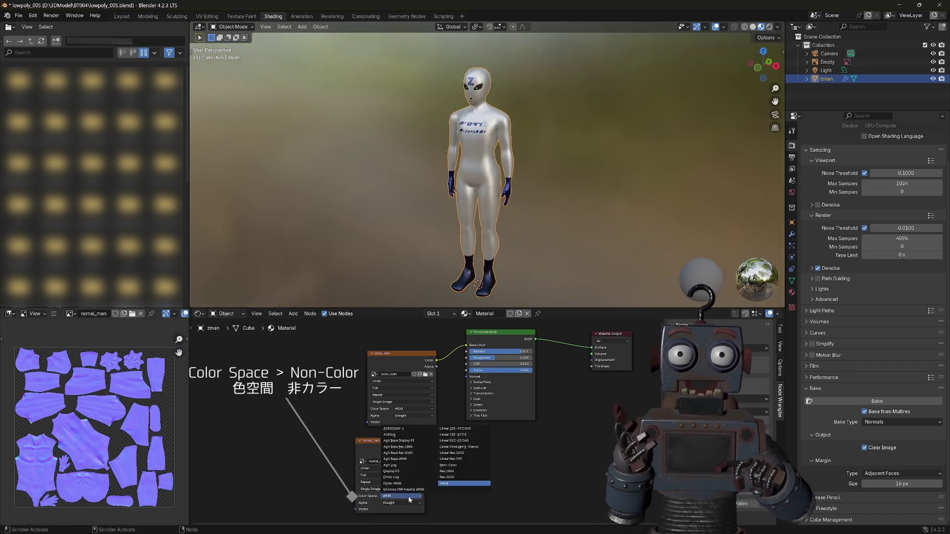
click(447, 466)
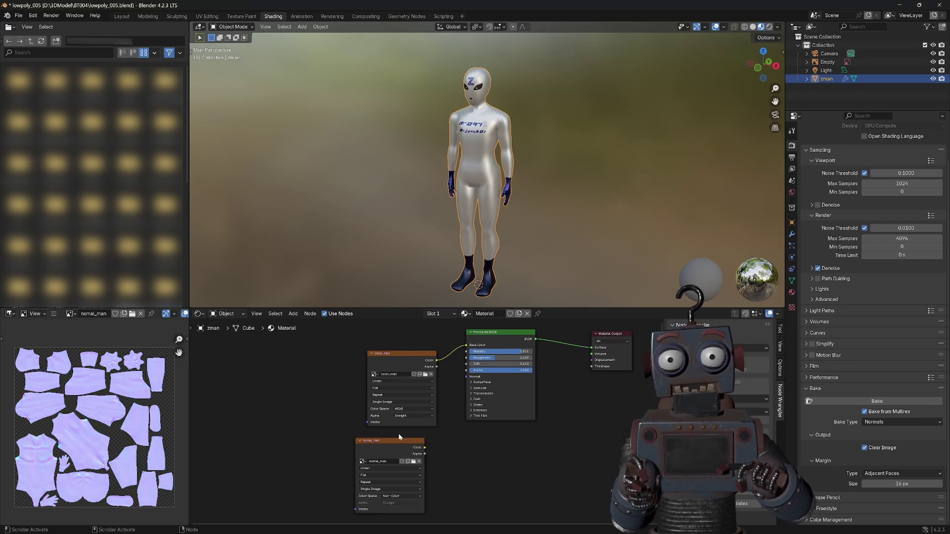
click(292, 314)
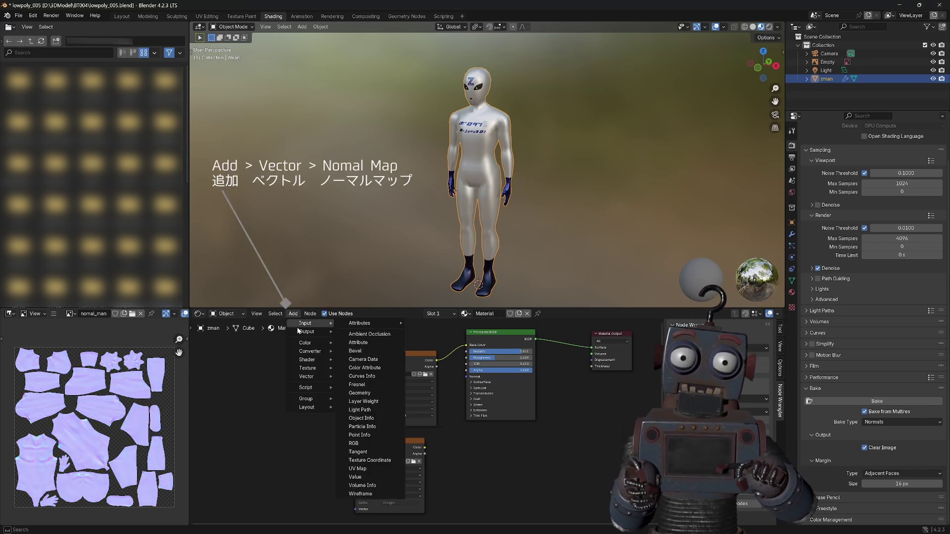
mouse_move(306, 376)
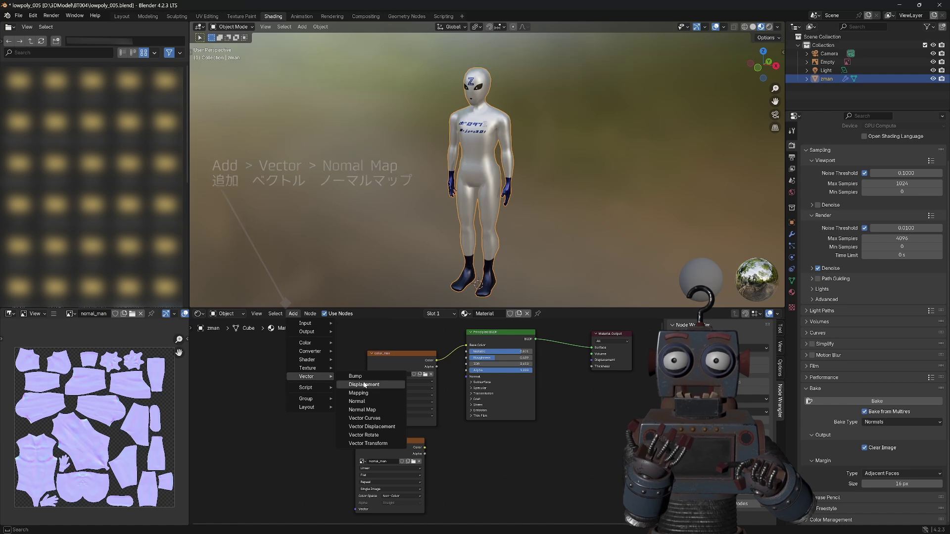
click(356, 410)
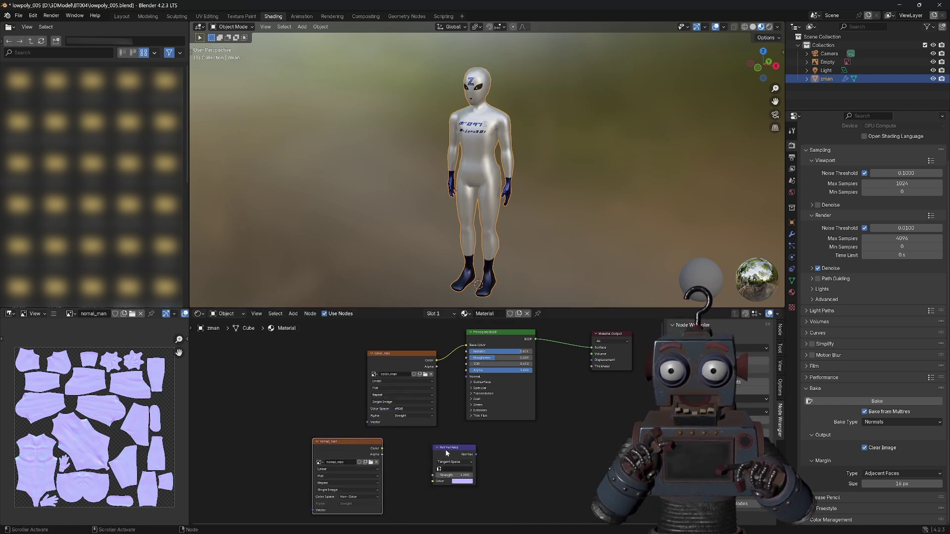
click(410, 449)
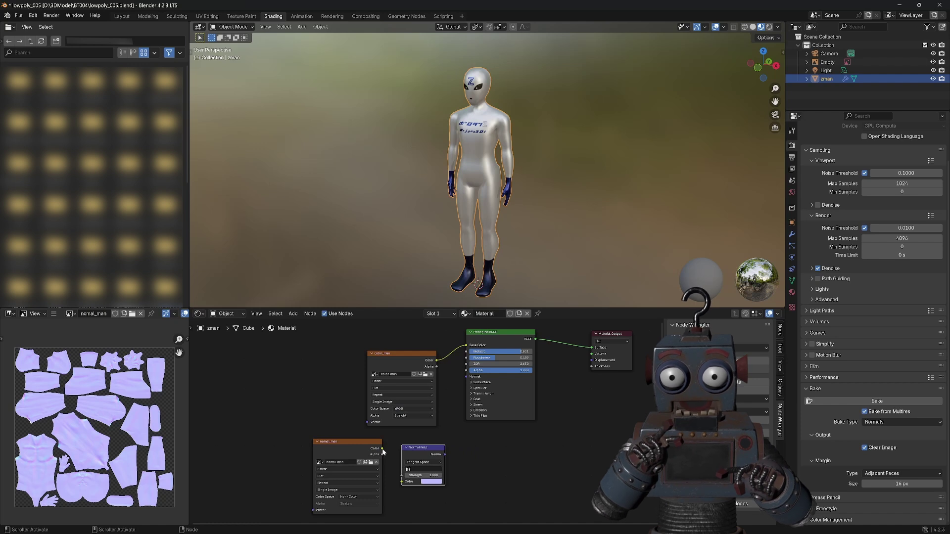
drag(401, 484, 401, 482)
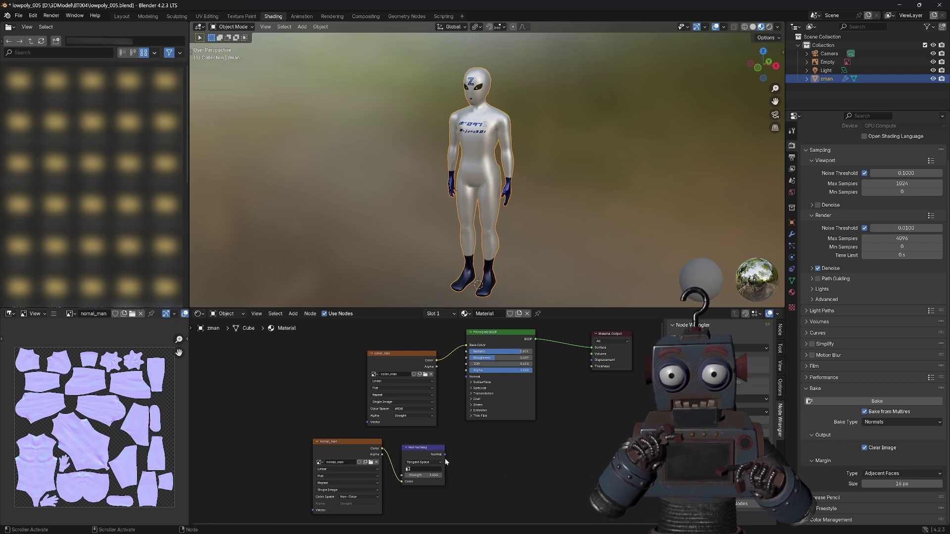
drag(444, 454, 461, 384)
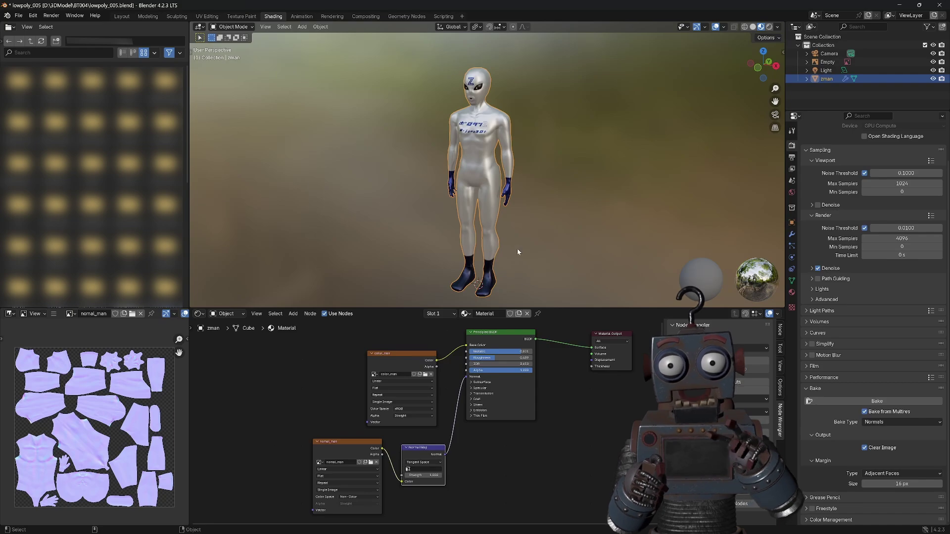
scroll(519, 243, up, 2)
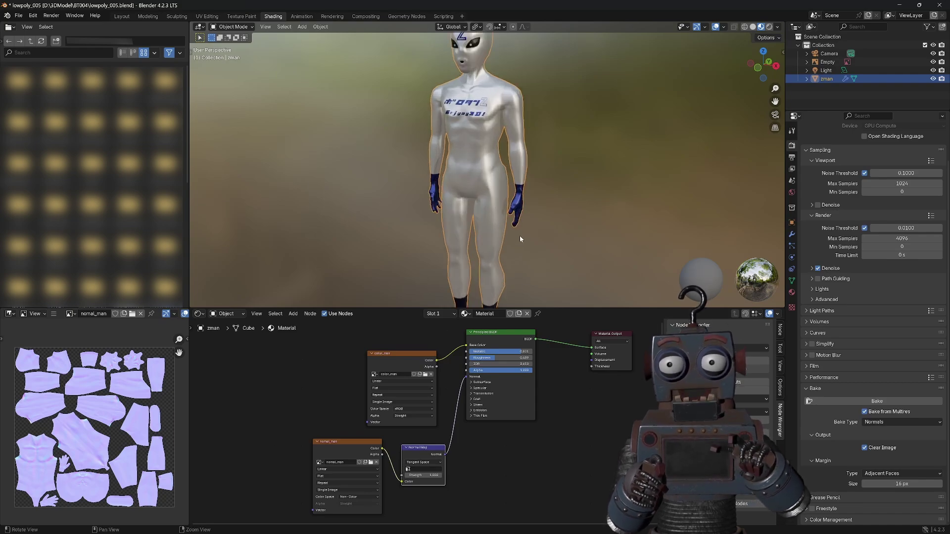
middle_drag(519, 239, 516, 245)
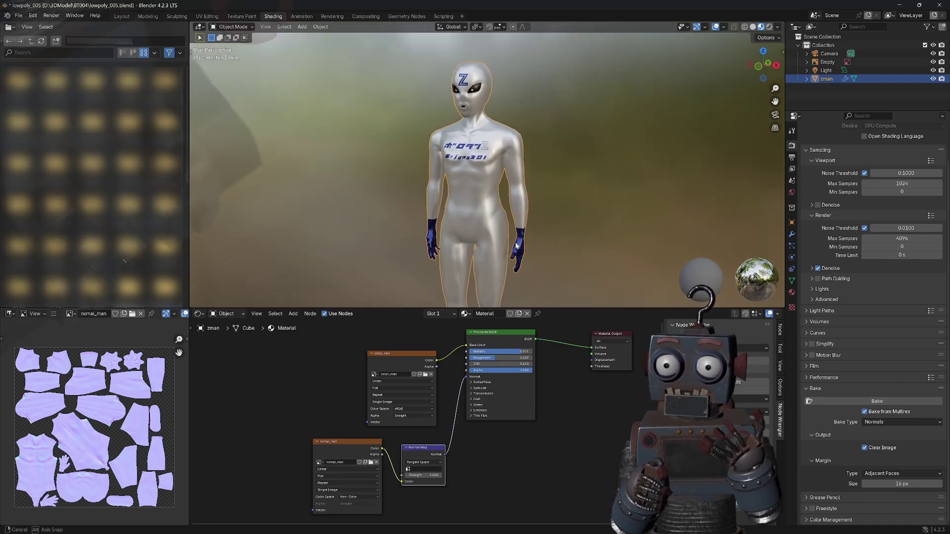